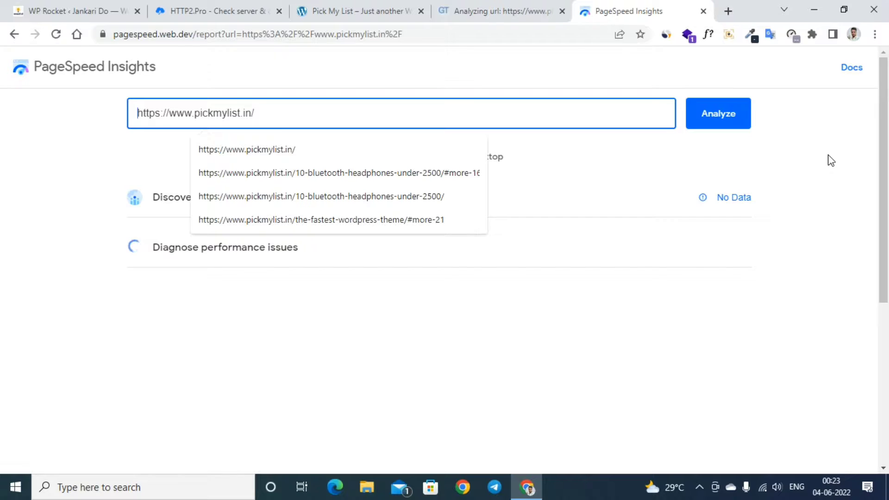
# - Review the mobile and desktop PageSpeed Insights reports for the pickmylist.in homepage
pyautogui.scroll(-3, 297, 349)
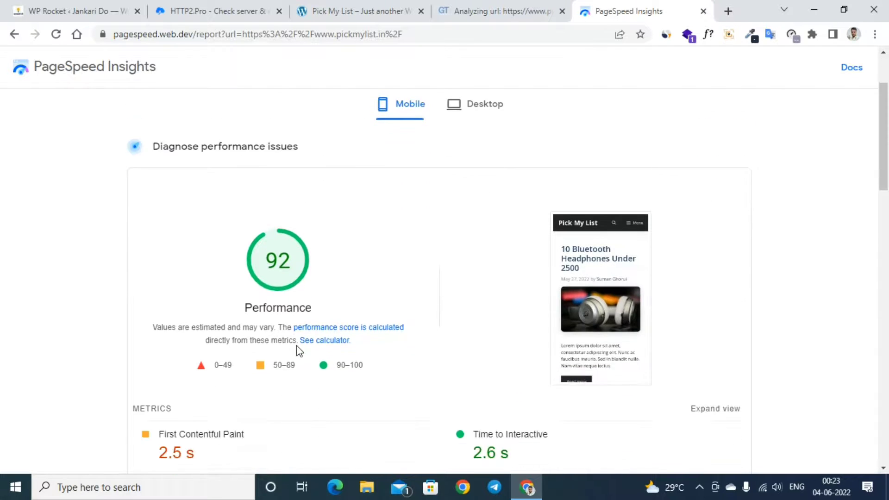
pyautogui.scroll(3, 468, 139)
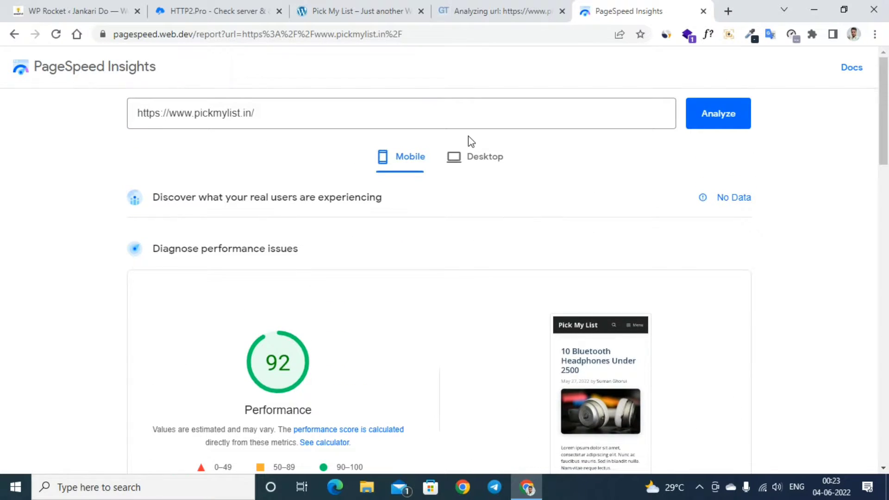
pyautogui.click(481, 158)
pyautogui.scroll(-3, 377, 258)
pyautogui.scroll(1, 321, 288)
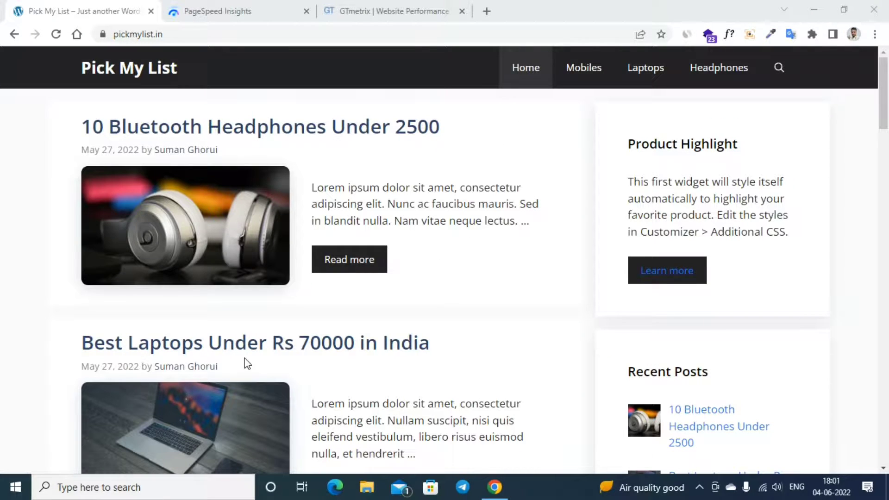
# - Look through the list of posts on the Pick My List homepage
pyautogui.scroll(-9, 301, 361)
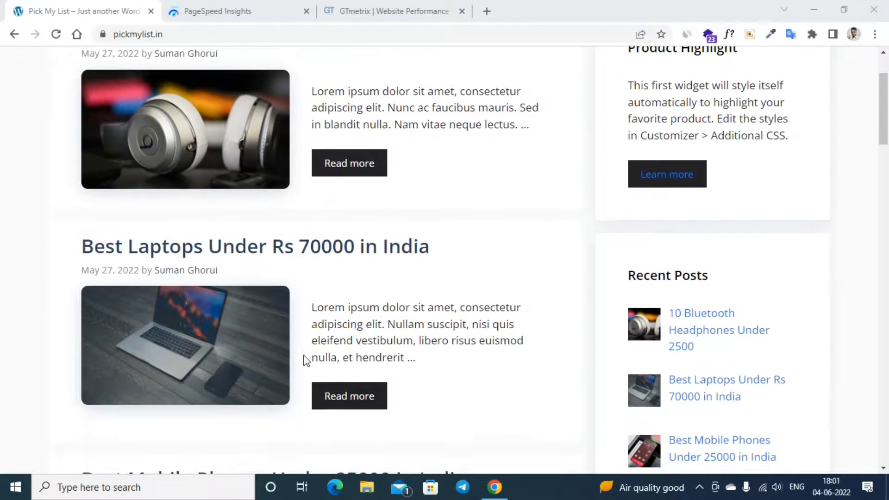
pyautogui.scroll(5, 301, 361)
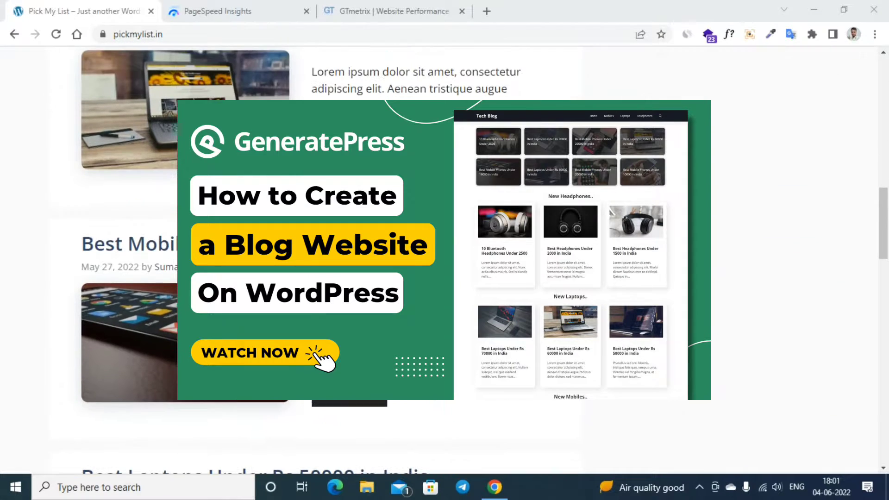
pyautogui.scroll(5, 445, 277)
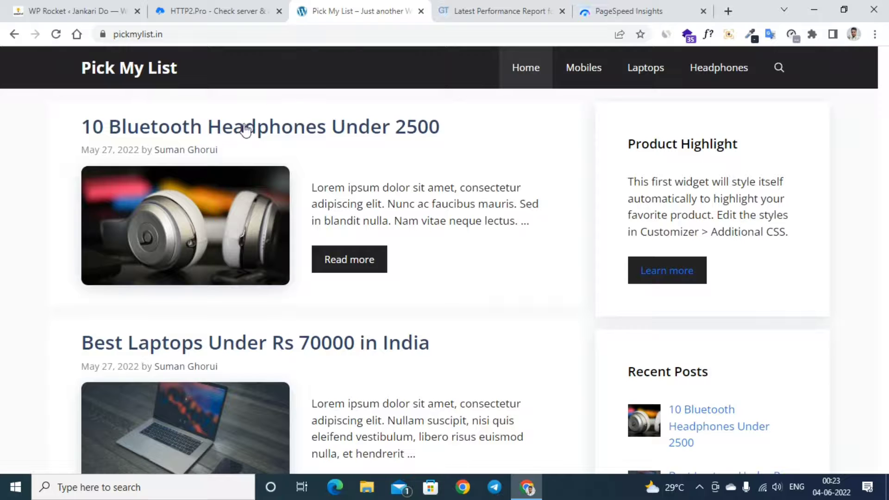
# - Open the "10 Bluetooth Headphones Under 2500" post and look through its text and images
pyautogui.click(276, 135)
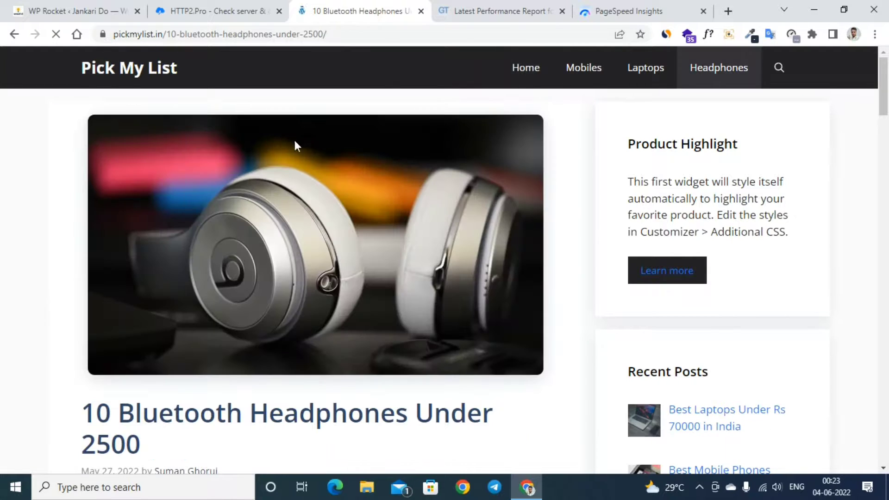
pyautogui.scroll(-10, 331, 245)
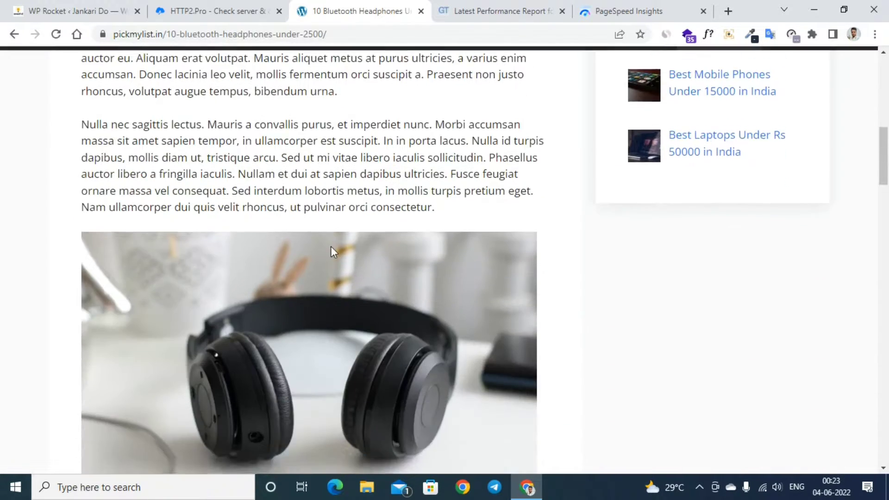
pyautogui.scroll(10, 186, 193)
pyautogui.scroll(-15, 210, 192)
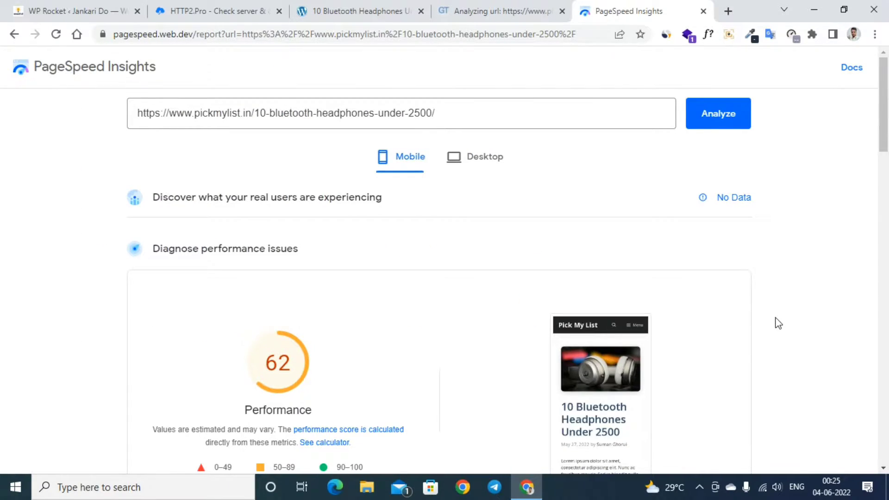
# - Review the mobile and desktop PageSpeed Insights results for the "10 Bluetooth Headphones Under 2500" post
pyautogui.scroll(-4, 400, 355)
pyautogui.scroll(4, 403, 344)
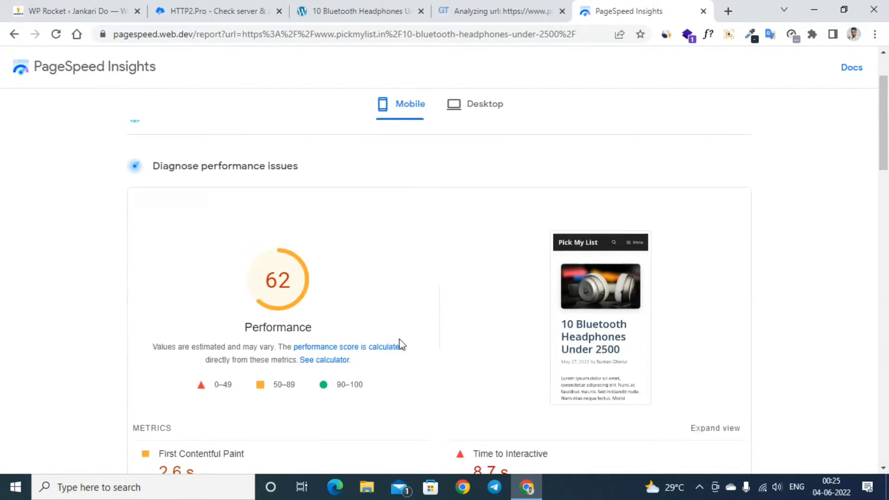
pyautogui.click(468, 114)
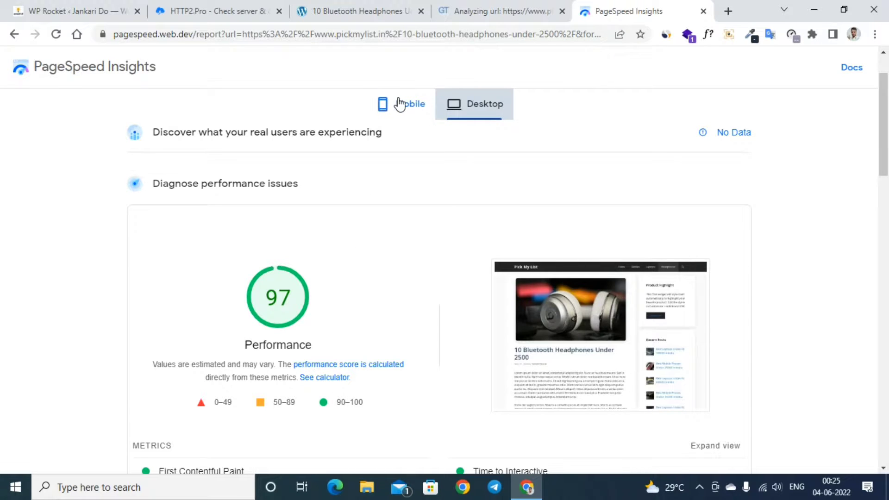
# - Switch to GTmetrix and examine the latest performance report's grade and web vitals for the headphones post
pyautogui.click(485, 4)
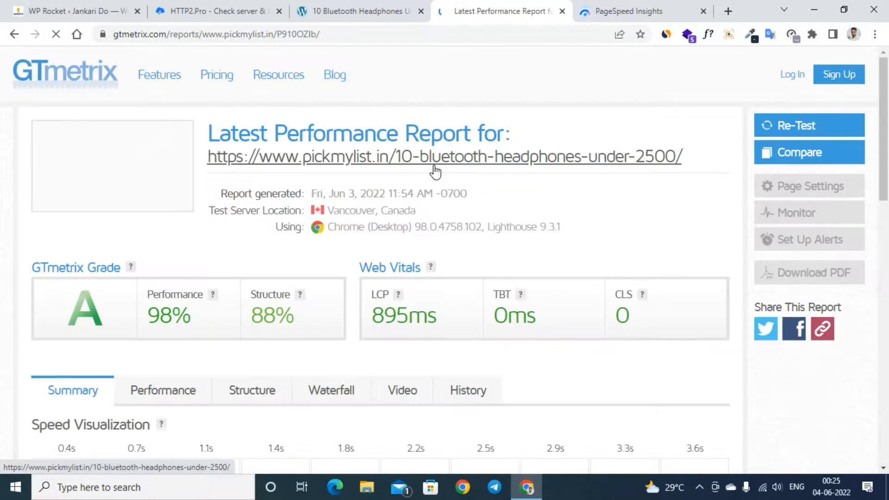
pyautogui.scroll(-1, 231, 257)
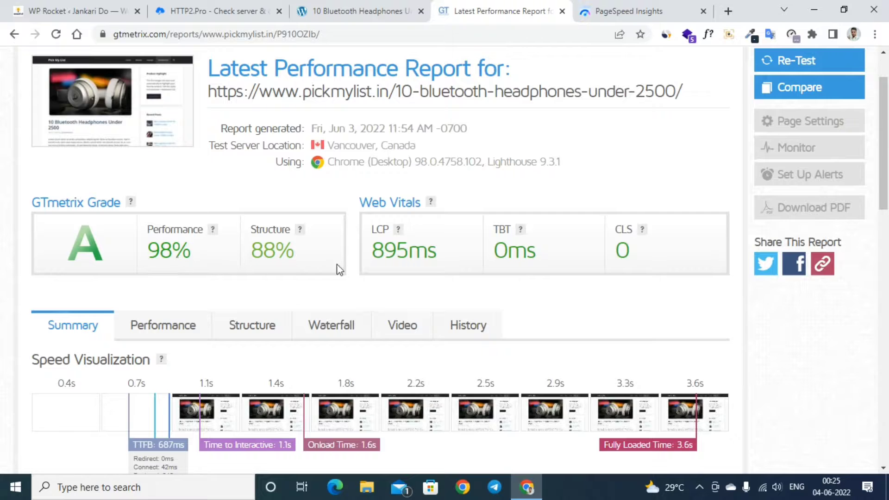
pyautogui.scroll(1, 554, 273)
# - Return to the Pick My List homepage and reopen the "10 Bluetooth Headphones Under 2500" post to check how it loads
pyautogui.click(316, 14)
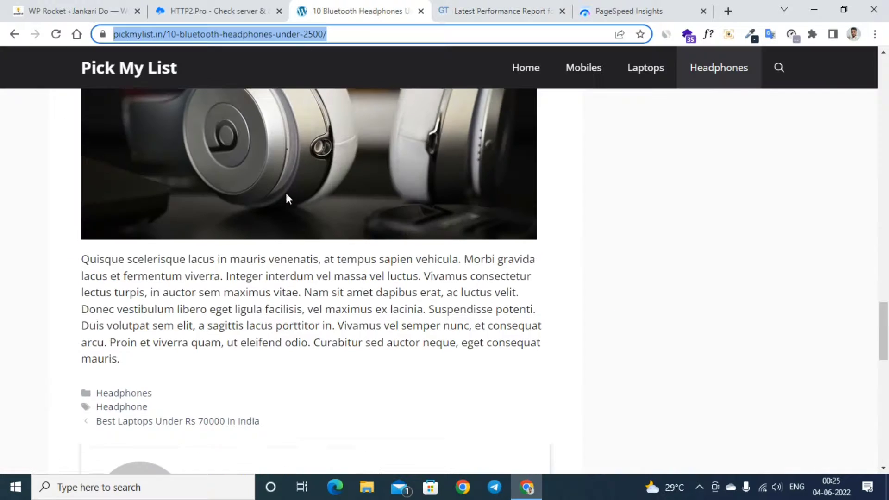
pyautogui.scroll(4, 285, 197)
pyautogui.click(178, 83)
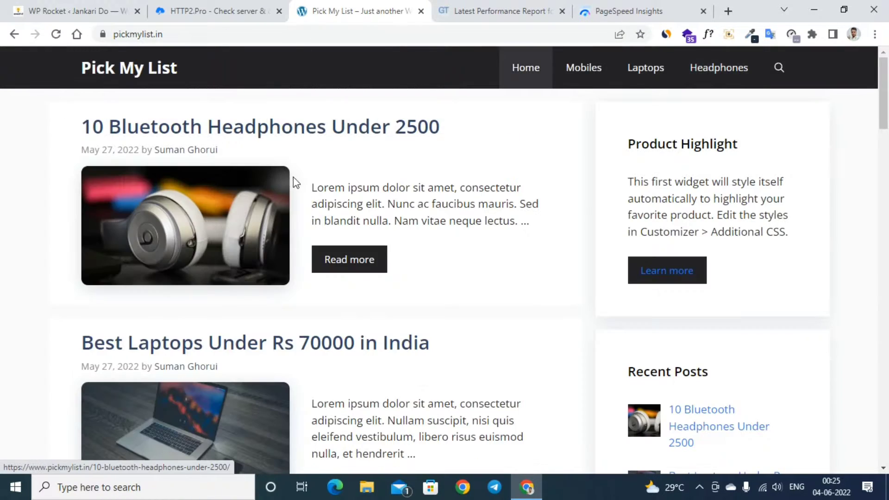
pyautogui.click(347, 260)
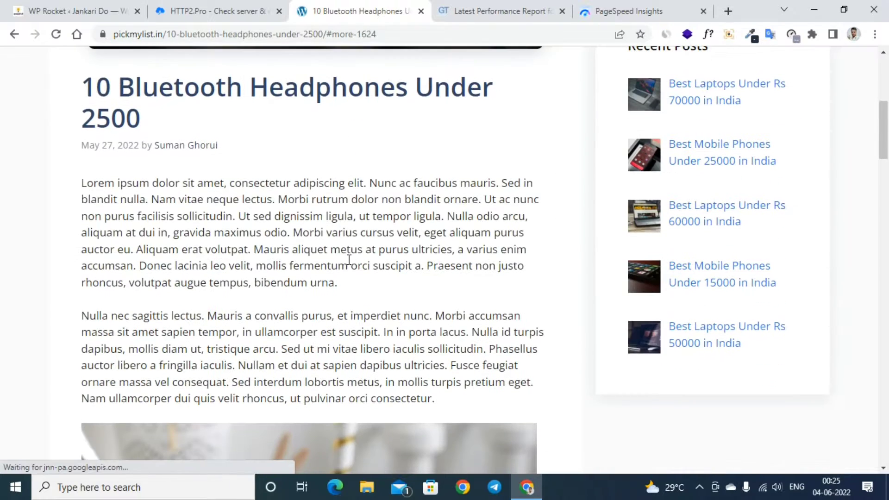
pyautogui.scroll(-5, 349, 260)
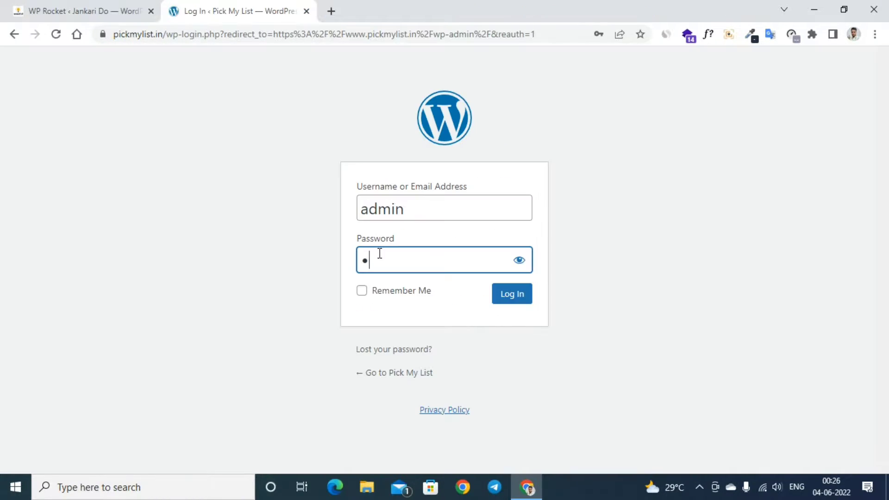
# - Enter the account password for the admin user and log in to the WordPress dashboard
pyautogui.write('•')
pyautogui.write('•••')
pyautogui.click(514, 299)
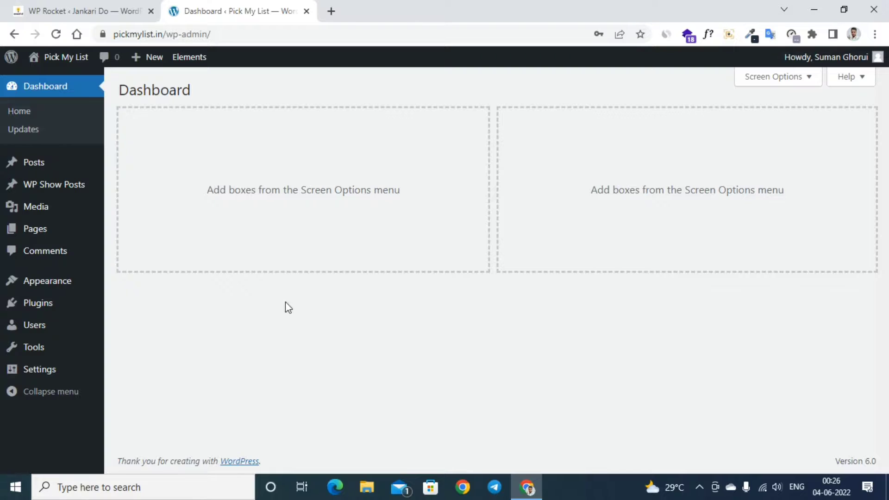
# - Upload the plugin archive wp-rocket (1).zip from Downloads and install it as a new plugin
pyautogui.moveTo(79, 308)
pyautogui.click(133, 308)
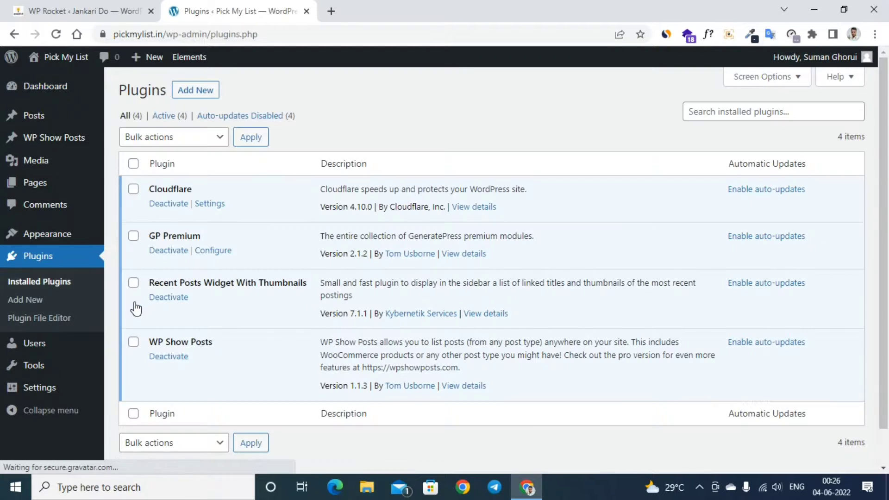
pyautogui.click(205, 94)
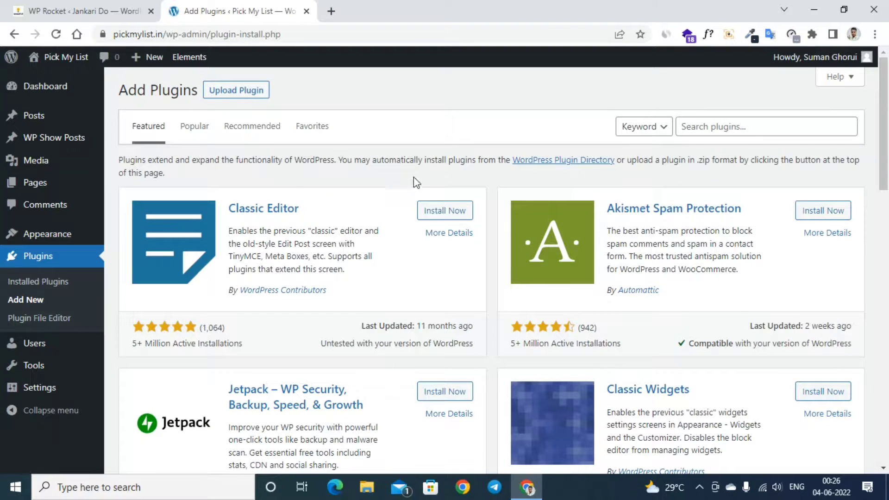
pyautogui.click(240, 91)
pyautogui.click(398, 214)
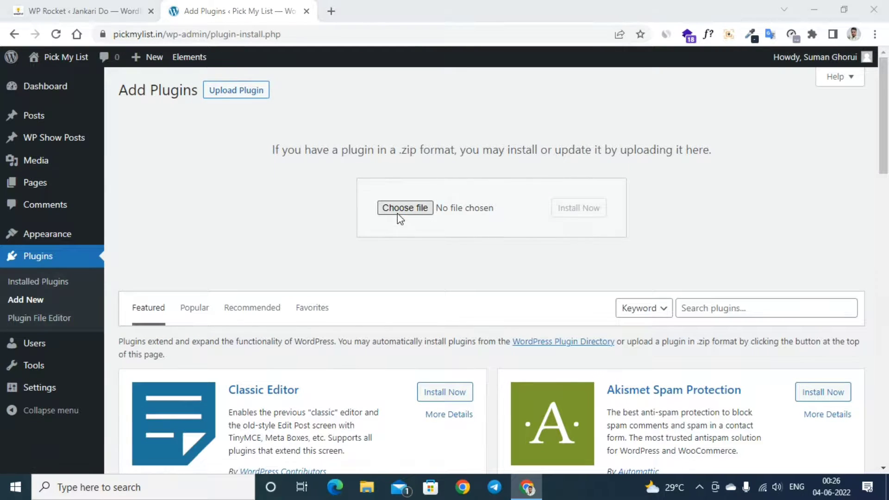
pyautogui.click(454, 183)
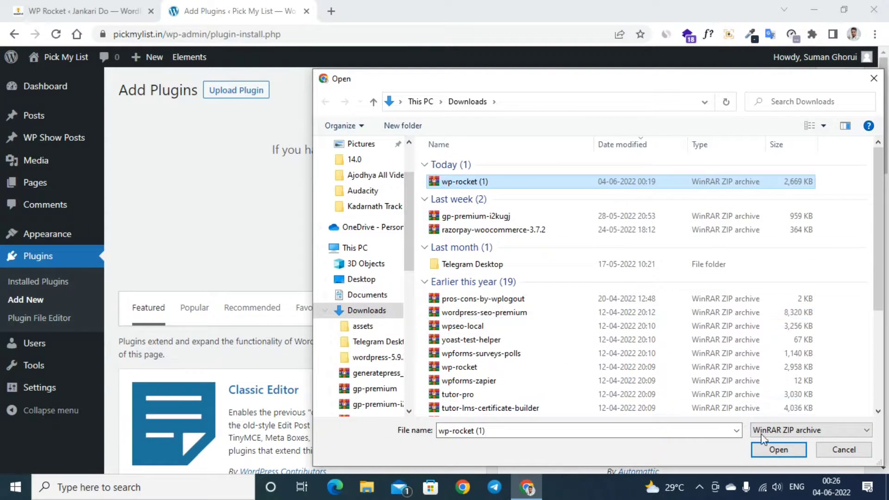
pyautogui.click(775, 449)
pyautogui.click(578, 207)
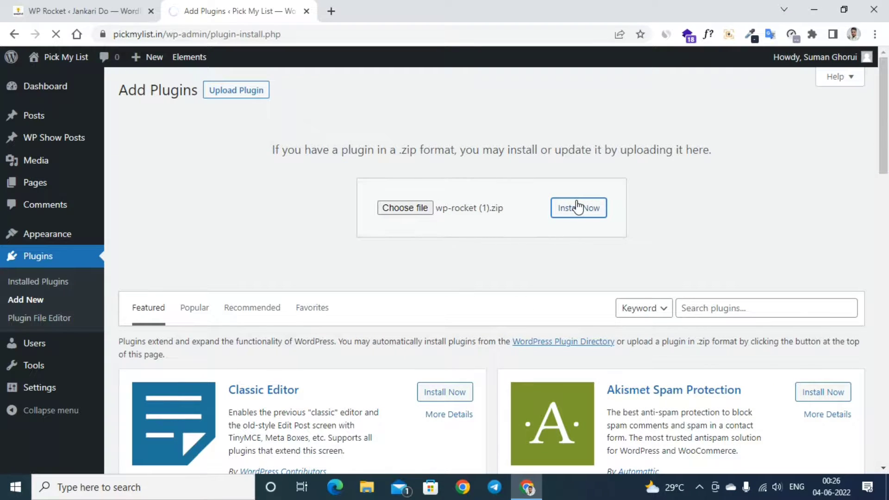
# - Activate the installed WP Rocket plugin and open its settings page
pyautogui.click(164, 190)
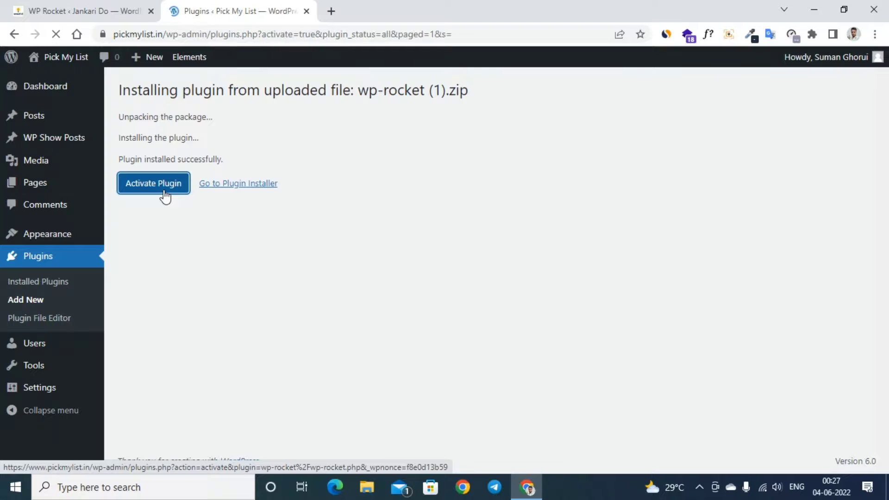
pyautogui.moveTo(51, 388)
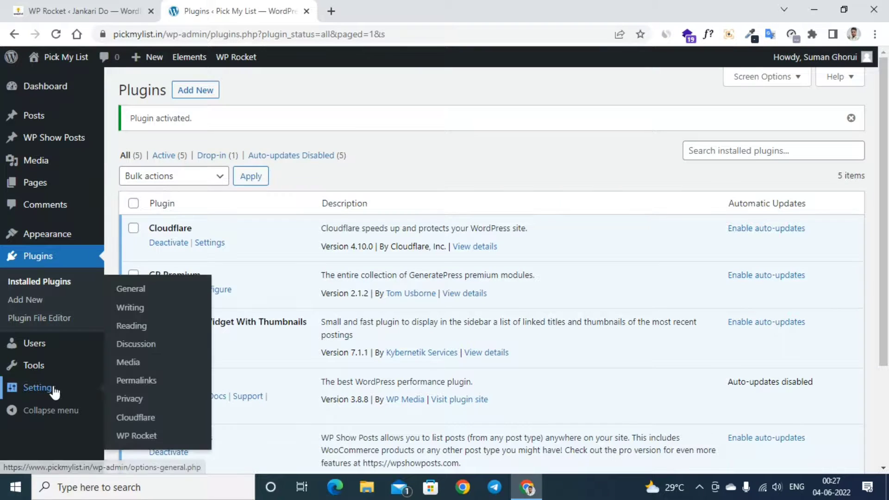
pyautogui.click(136, 442)
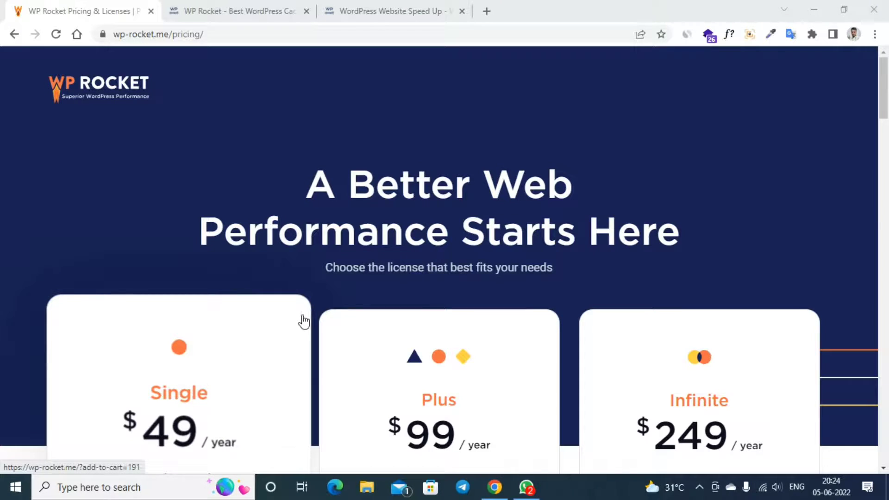
# - Compare the Single, Plus and Infinite license plans on the official WP Rocket pricing page
pyautogui.scroll(-4, 378, 246)
pyautogui.scroll(-1, 490, 298)
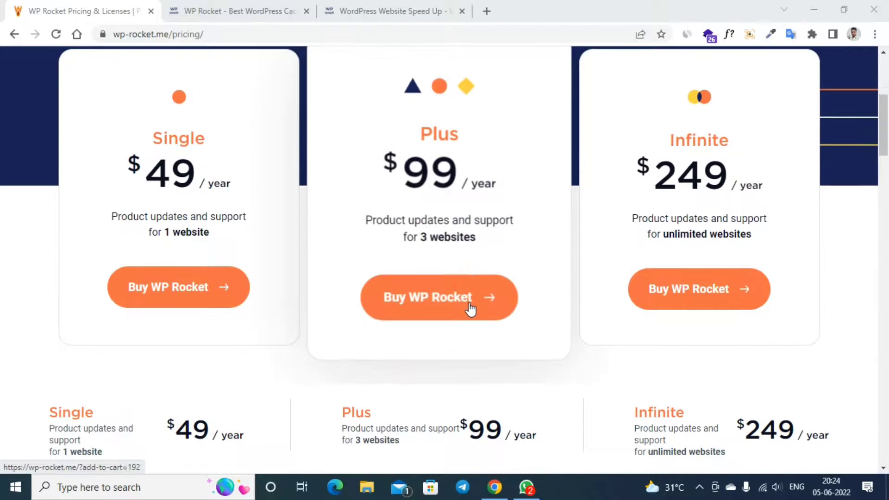
pyautogui.scroll(1, 611, 309)
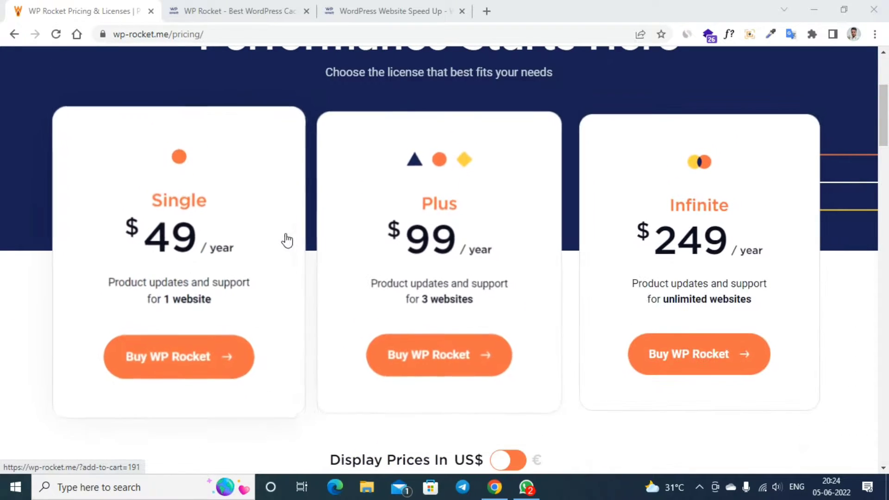
# - View the WP Rocket caching plugin's product page on wpjankari.com and check its sale price
pyautogui.click(245, 6)
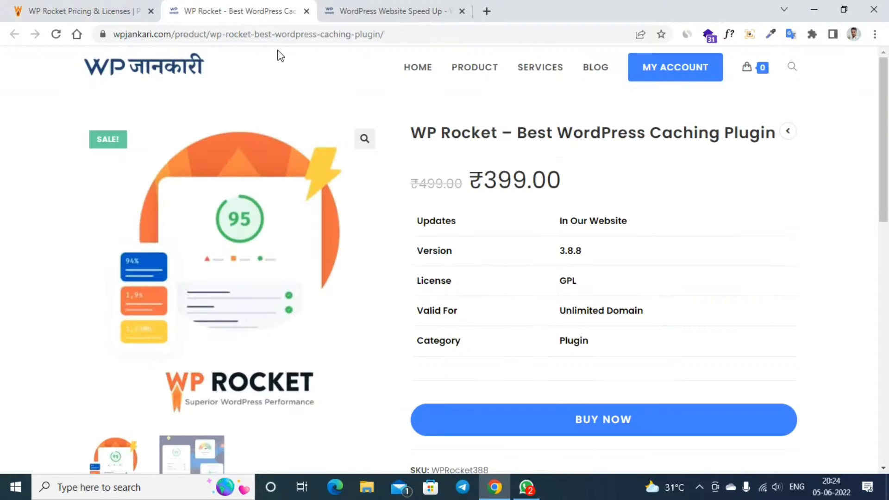
pyautogui.moveTo(518, 204); pyautogui.dragTo(477, 182)
pyautogui.click(604, 170)
# - View the WordPress Website Speed Up service page on wpjankari.com, checking its title and sale price
pyautogui.click(343, 11)
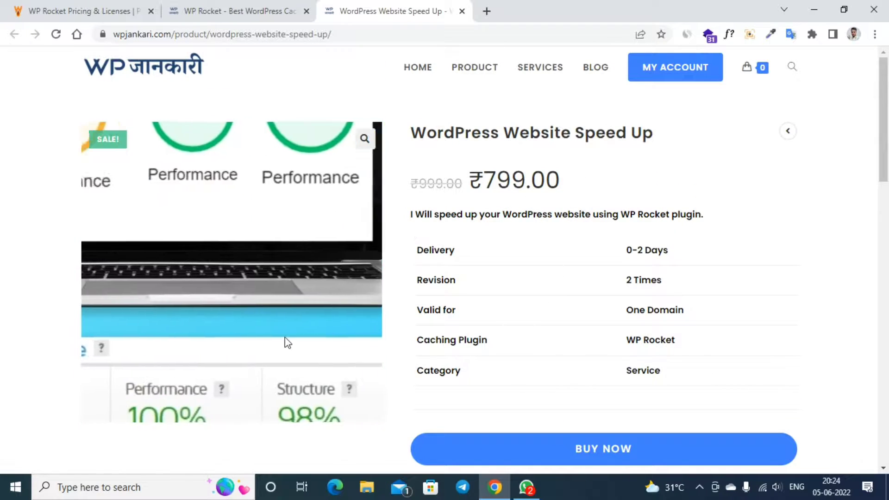
pyautogui.moveTo(468, 182); pyautogui.dragTo(572, 184)
pyautogui.click(641, 166)
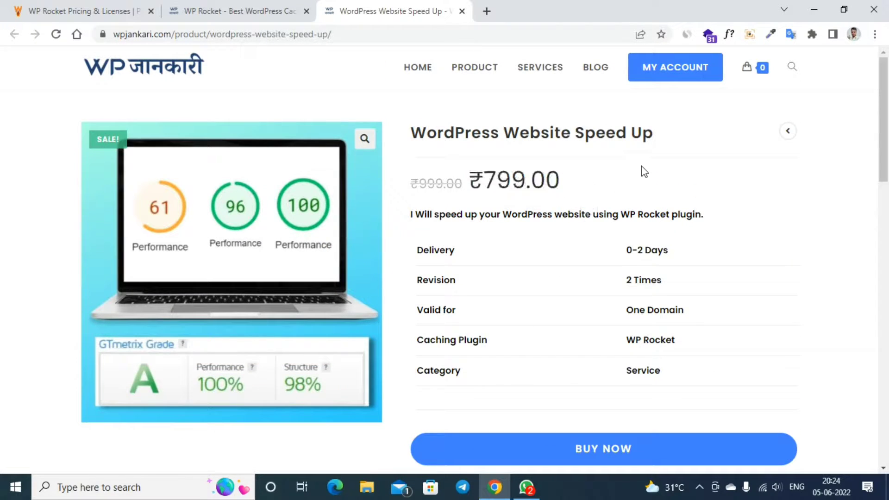
pyautogui.moveTo(667, 139); pyautogui.dragTo(415, 137)
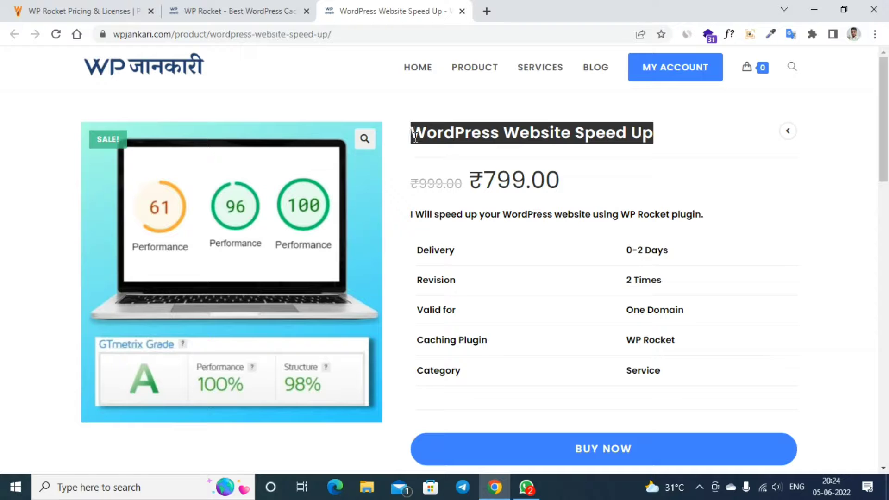
pyautogui.click(756, 250)
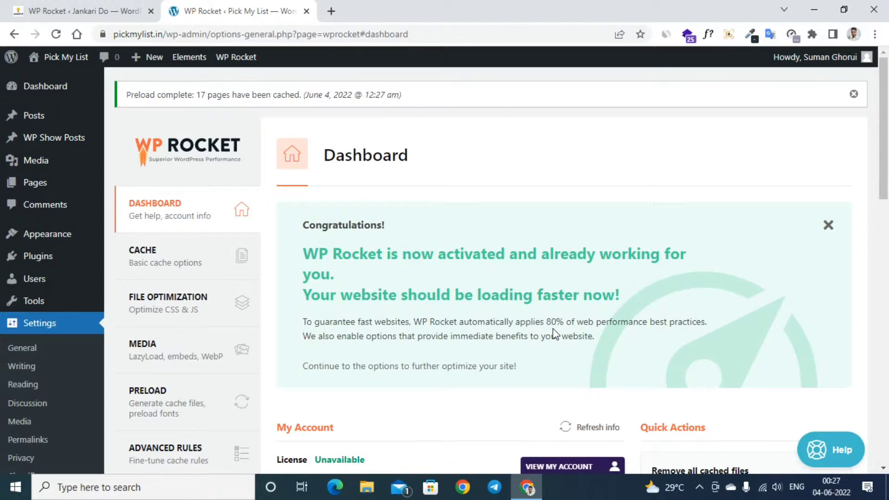
# - Set the WP Rocket cache lifespan to 24 hours and save the cache settings
pyautogui.click(162, 252)
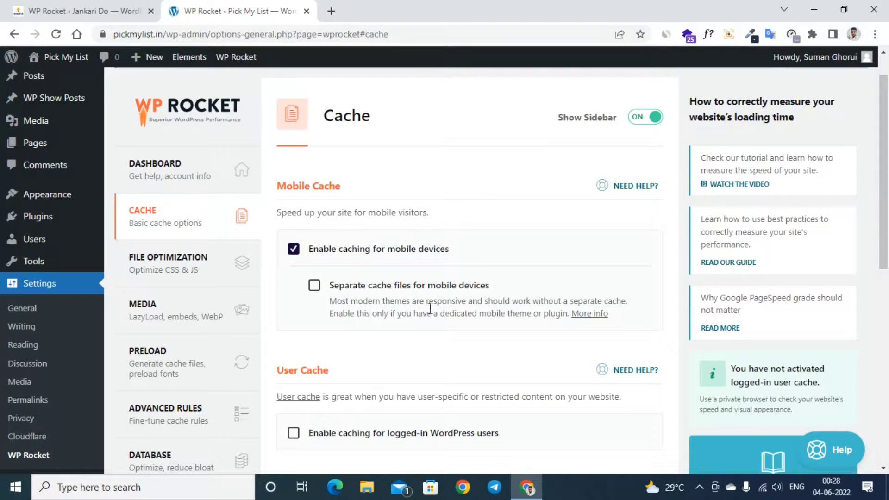
pyautogui.scroll(-4, 416, 325)
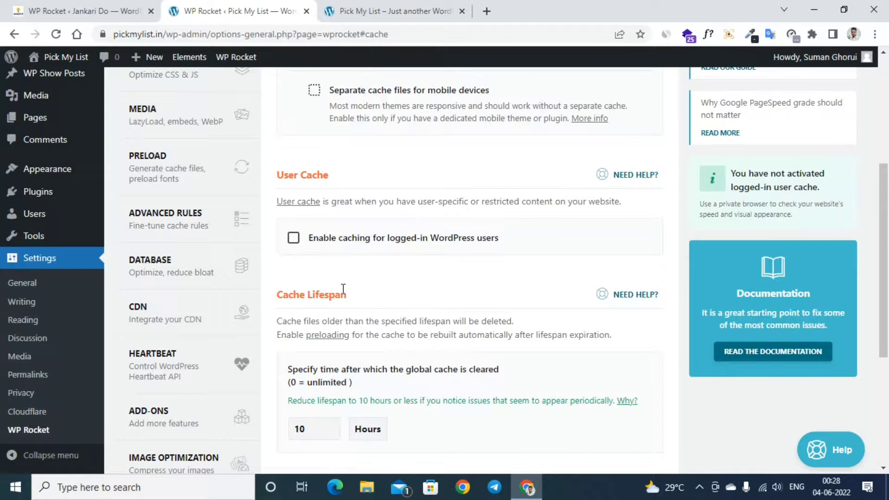
pyautogui.scroll(-3, 344, 288)
pyautogui.scroll(1, 284, 180)
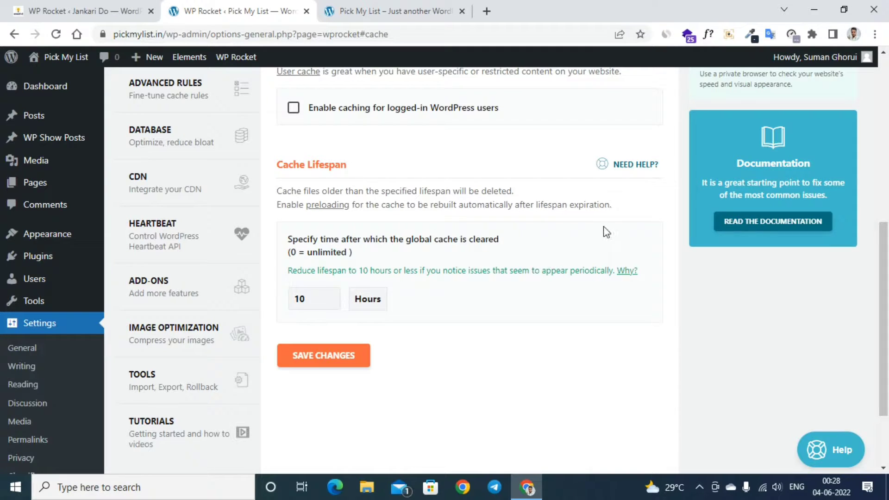
pyautogui.doubleClick(296, 302)
pyautogui.click(465, 344)
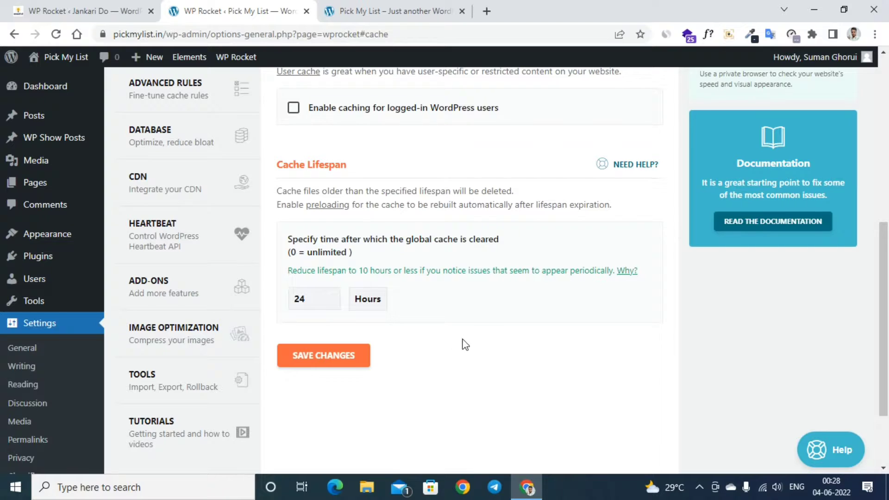
pyautogui.click(345, 367)
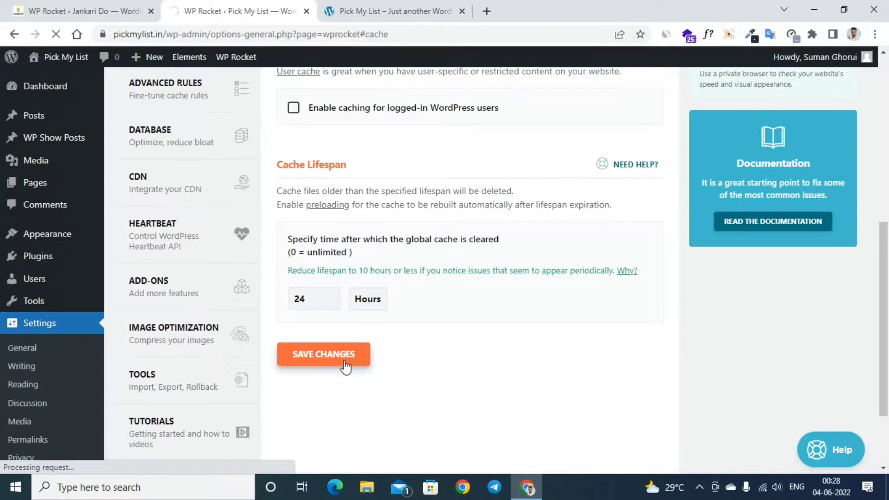
# - Activate minification of CSS files in WP Rocket's file optimization settings
pyautogui.click(168, 262)
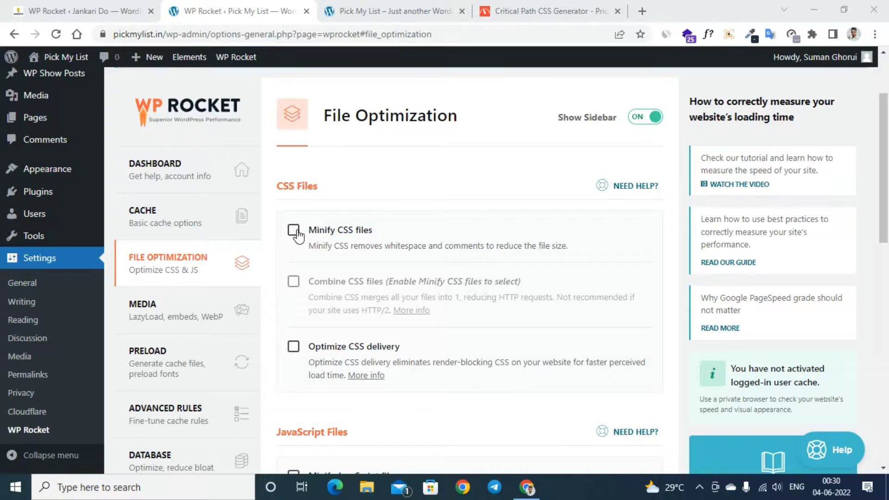
pyautogui.click(293, 230)
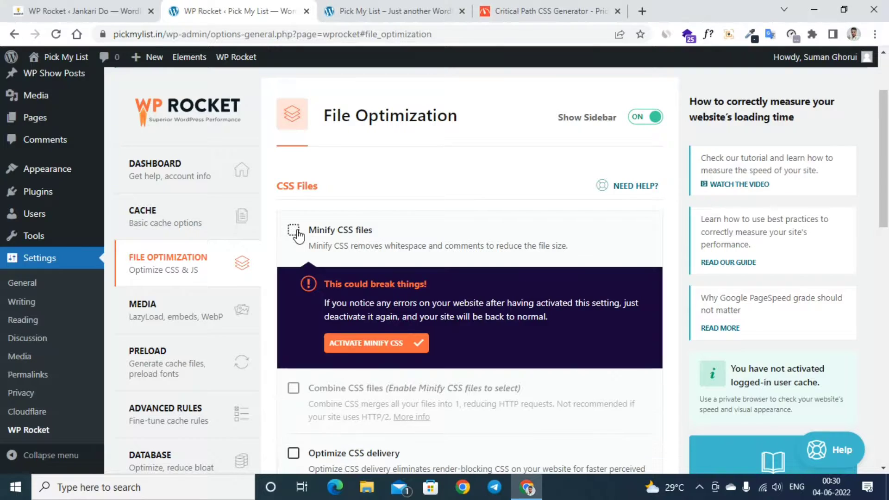
pyautogui.click(353, 342)
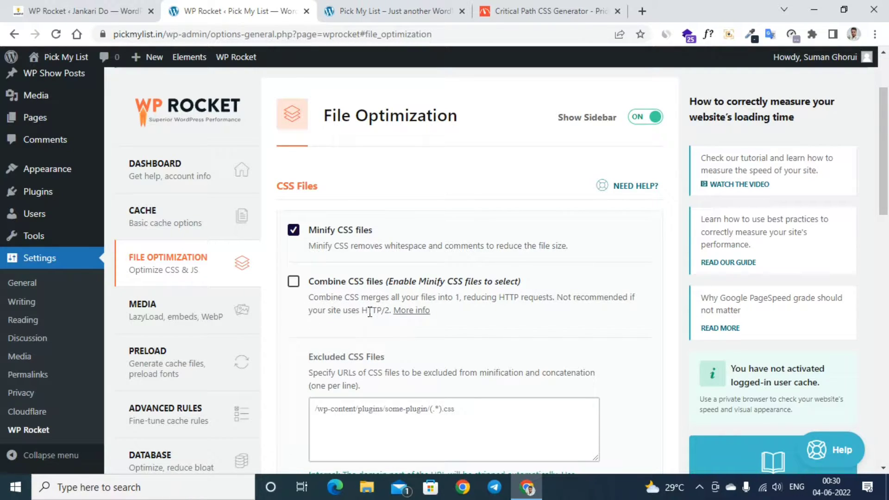
pyautogui.moveTo(363, 314); pyautogui.dragTo(384, 314)
pyautogui.click(355, 310)
pyautogui.click(642, 11)
pyautogui.write('h')
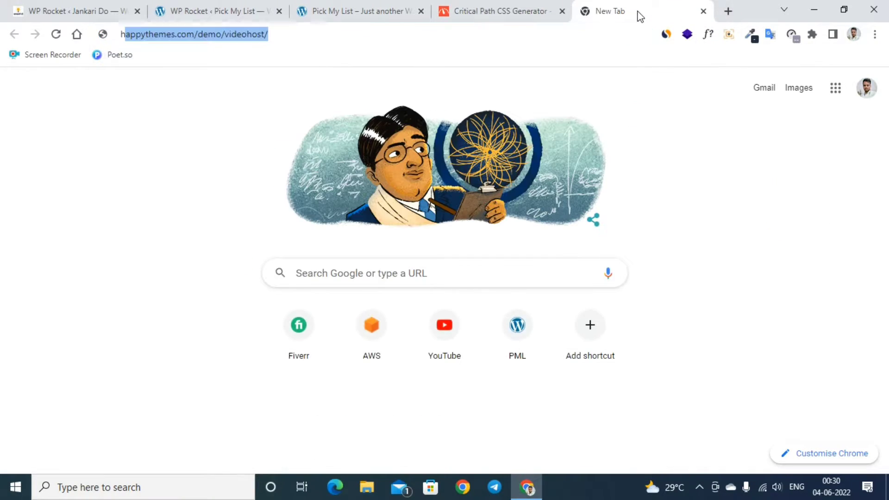
pyautogui.write('ttp2.pro')
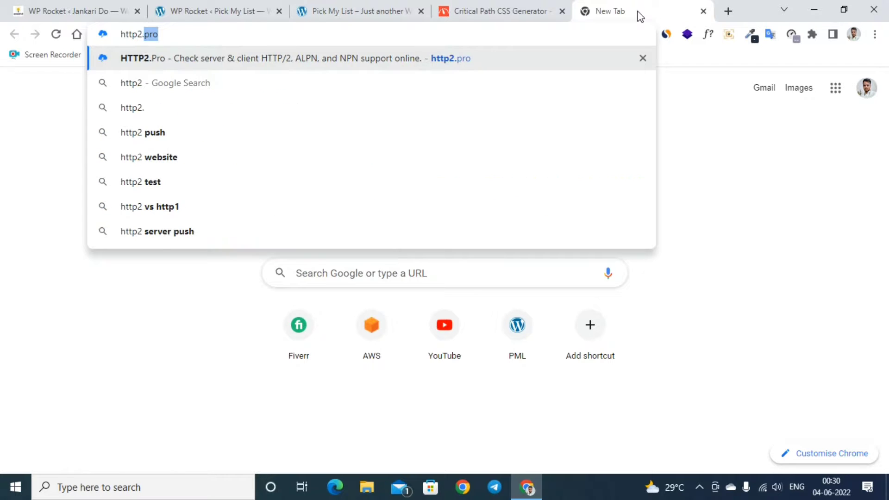
pyautogui.press('Return')
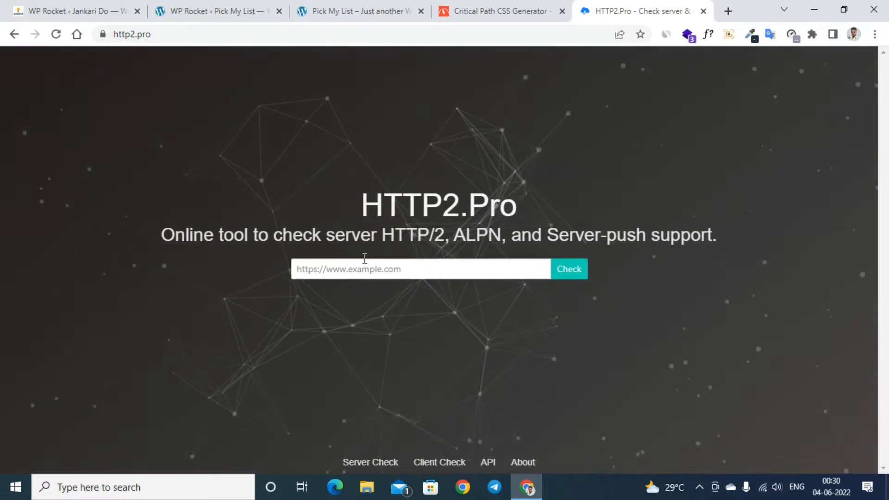
pyautogui.click(393, 269)
pyautogui.click(414, 300)
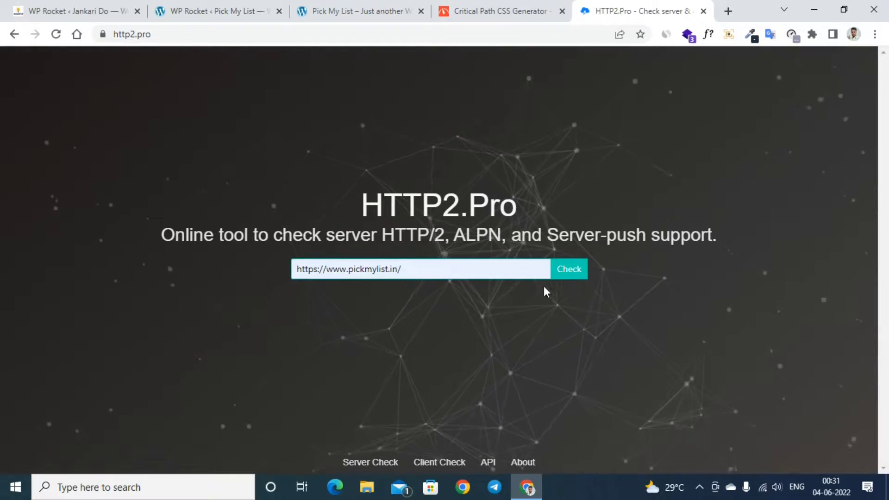
pyautogui.click(568, 275)
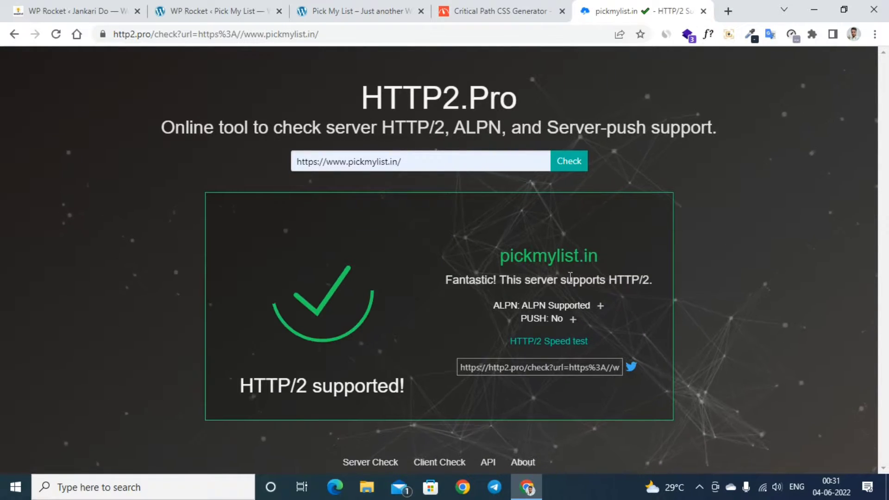
pyautogui.moveTo(437, 285); pyautogui.dragTo(609, 280)
pyautogui.click(651, 277)
pyautogui.click(620, 284)
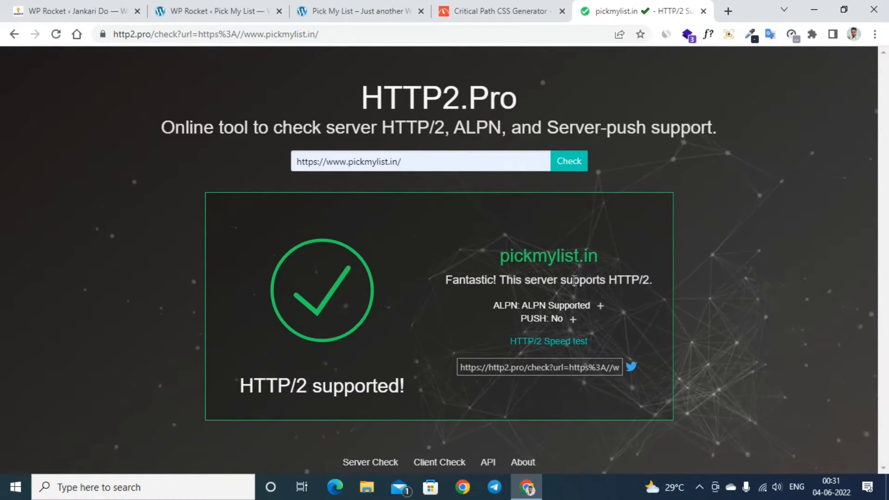
# - Return to WP Rocket's file optimization settings and enable Optimize CSS delivery, leaving Combine CSS files off
pyautogui.click(214, 11)
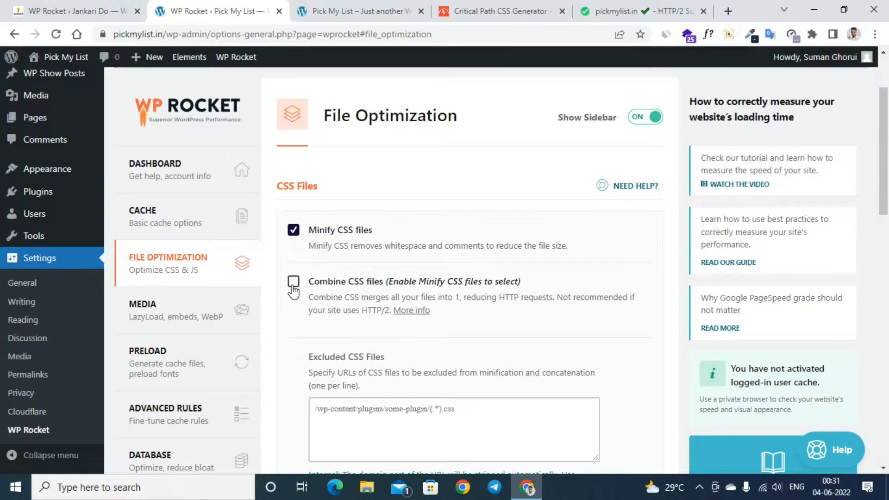
pyautogui.scroll(-2, 316, 306)
pyautogui.scroll(-6, 327, 330)
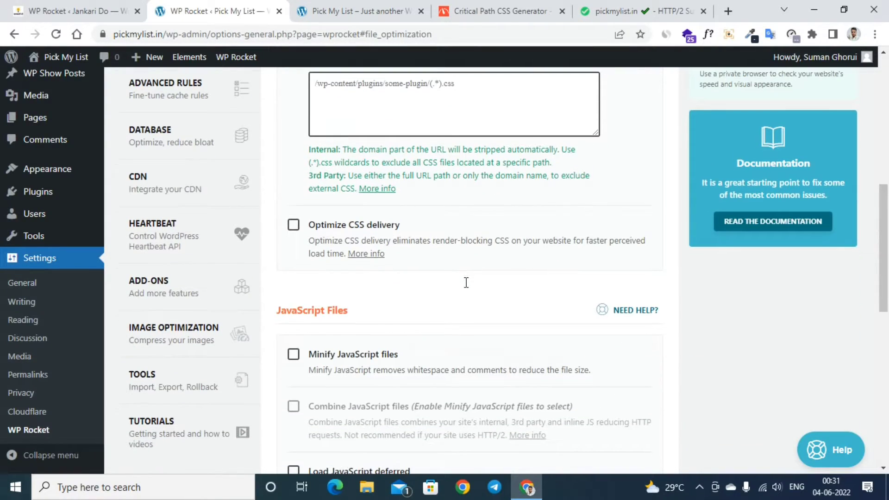
pyautogui.click(293, 226)
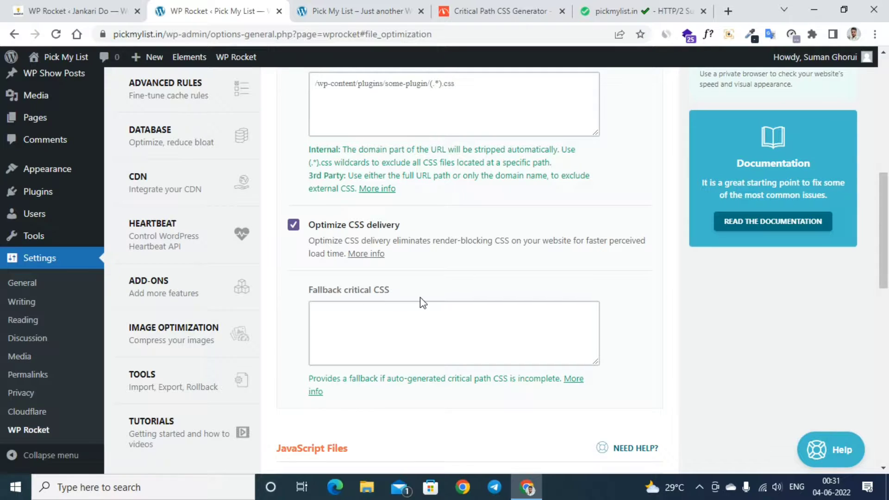
pyautogui.hotkey('alt', 'Tab')
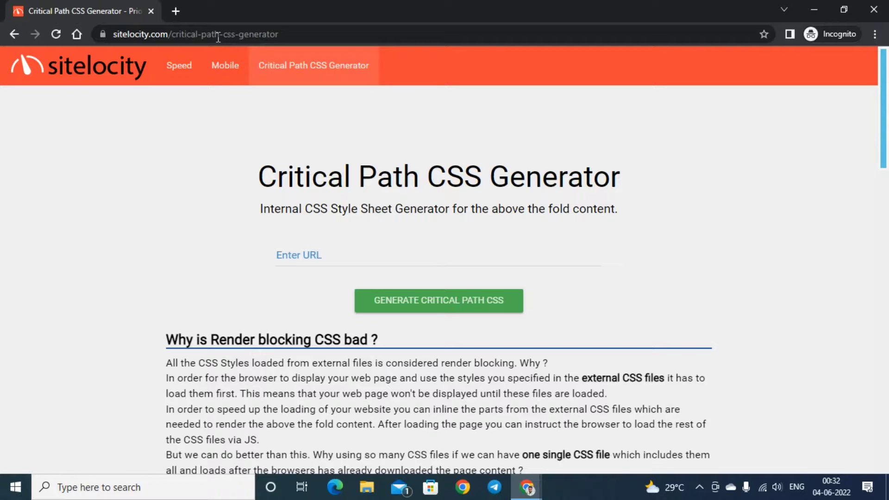
pyautogui.click(286, 254)
pyautogui.click(354, 287)
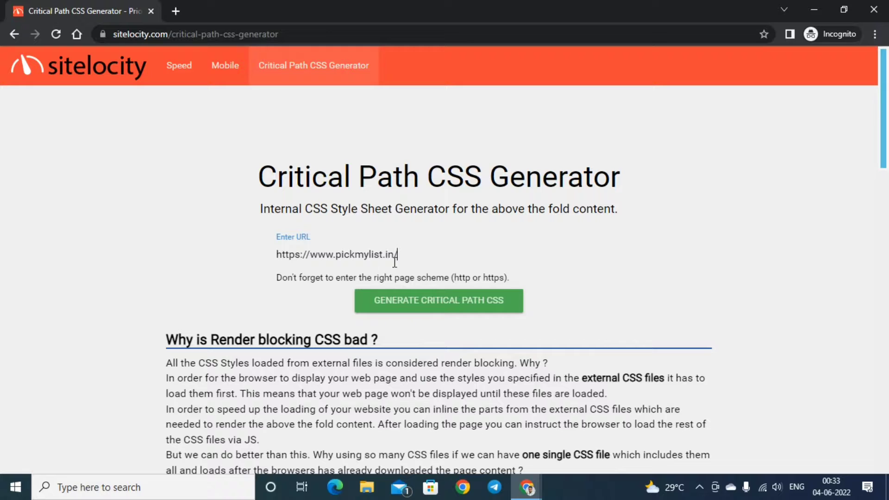
pyautogui.click(493, 303)
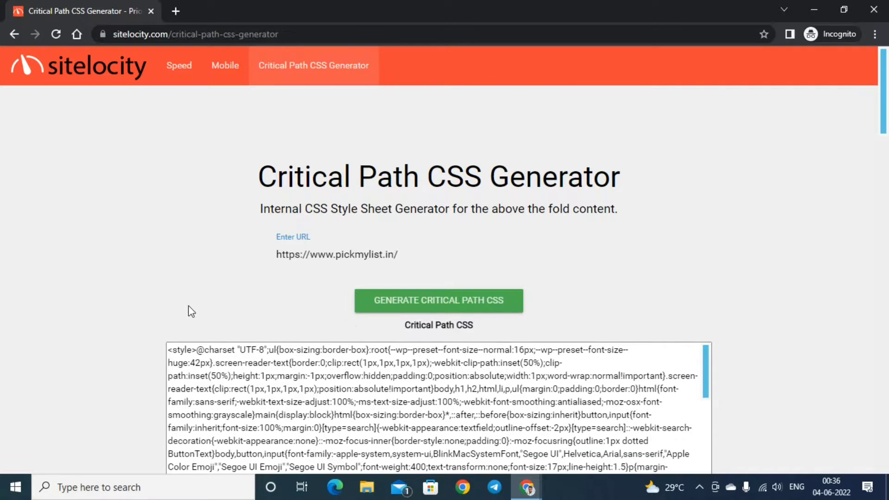
# - Copy the entire generated critical path CSS into WP Rocket's Fallback critical CSS field
pyautogui.scroll(-1, 185, 305)
pyautogui.moveTo(167, 284); pyautogui.dragTo(634, 470)
pyautogui.scroll(-4, 370, 402)
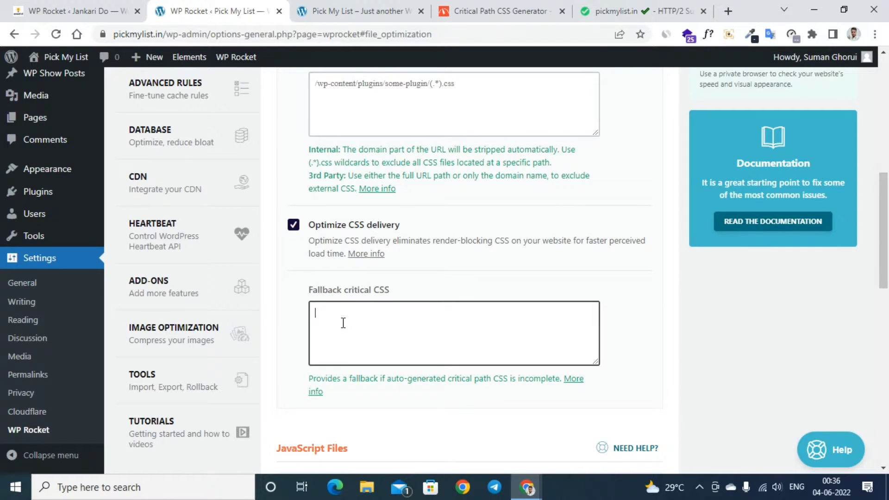
pyautogui.hotkey('ctrl', 'v')
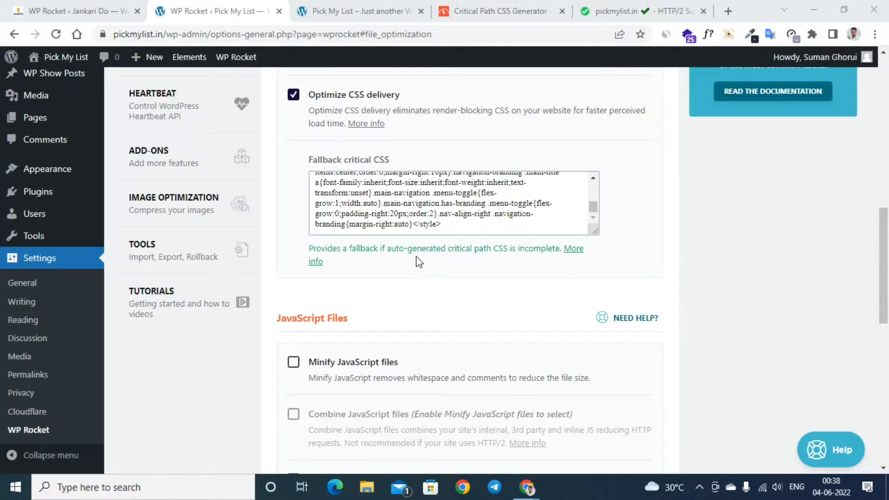
# - Activate Minify JavaScript files and enable Load JavaScript deferred, leaving Combine JavaScript files off
pyautogui.scroll(-1, 419, 287)
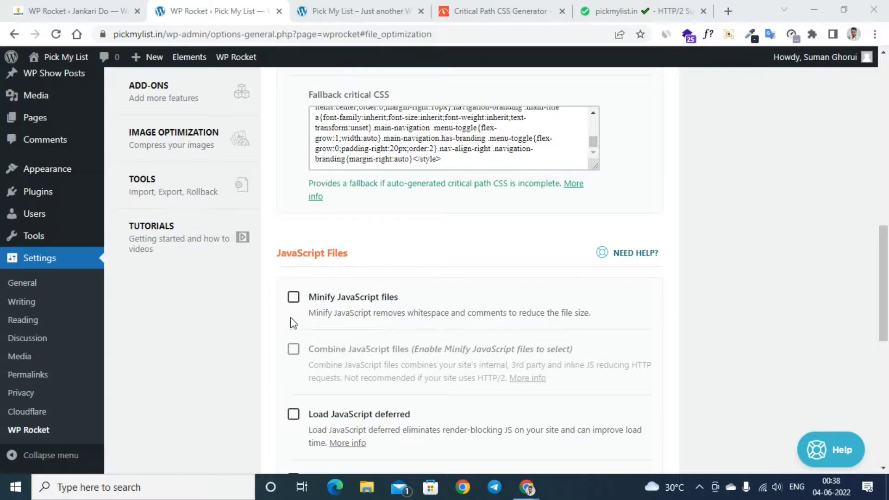
pyautogui.click(294, 299)
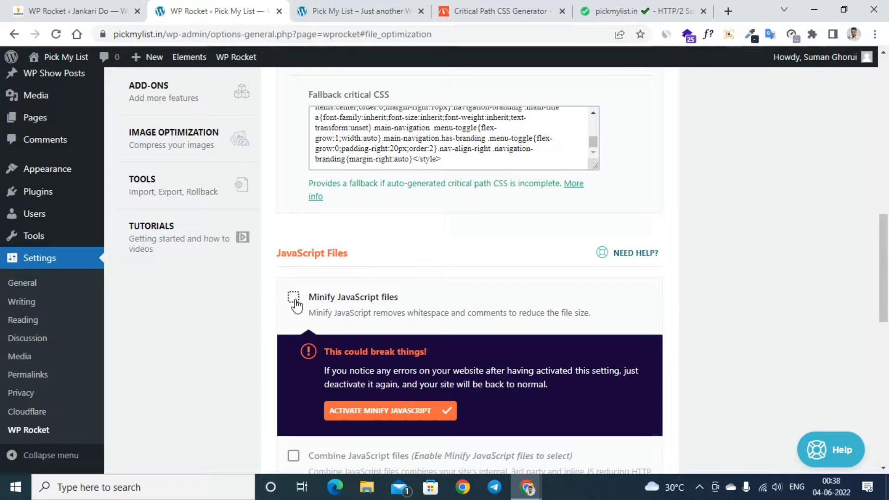
pyautogui.click(389, 407)
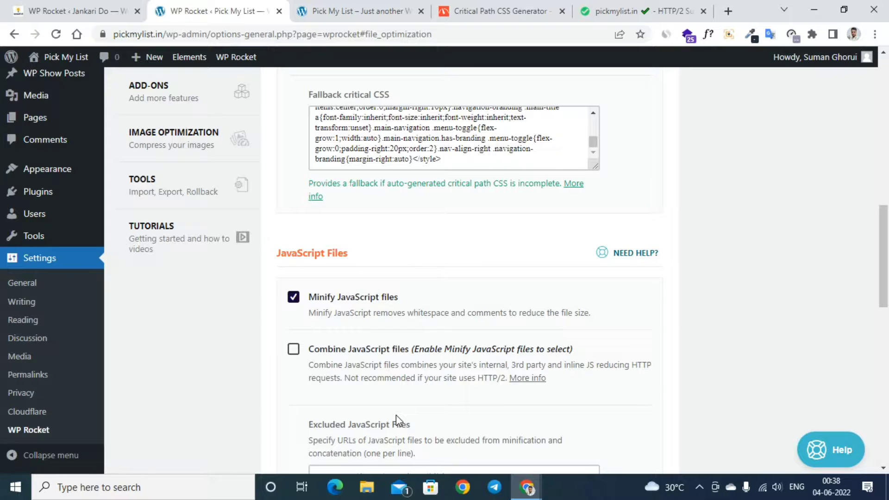
pyautogui.scroll(-7, 396, 415)
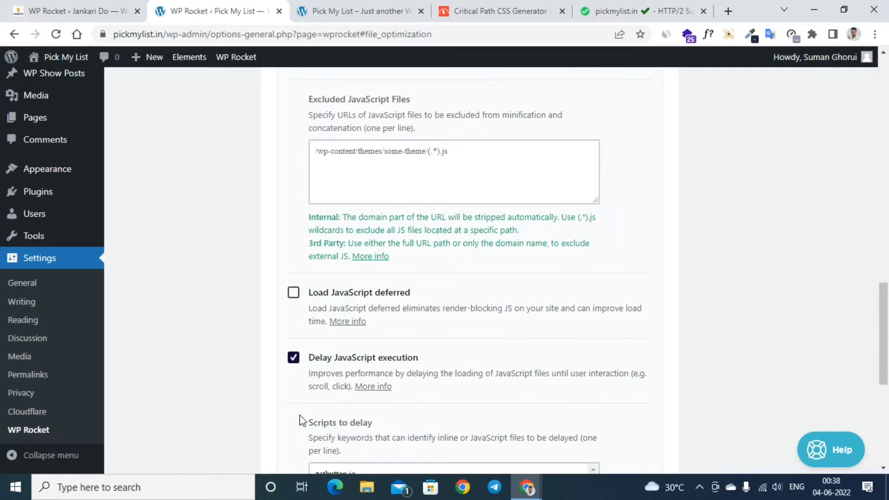
pyautogui.click(293, 298)
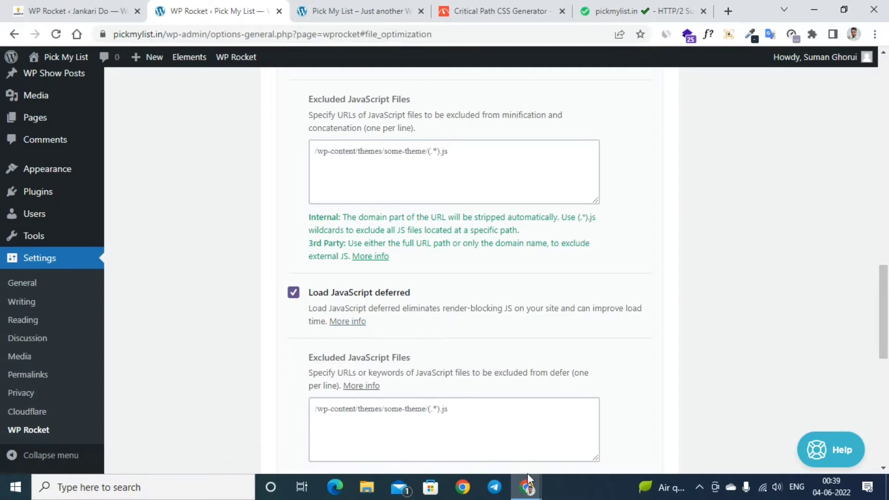
# - Switch to the incognito window showing the Pick My List homepage and open its page source
pyautogui.moveTo(526, 486)
pyautogui.click(597, 426)
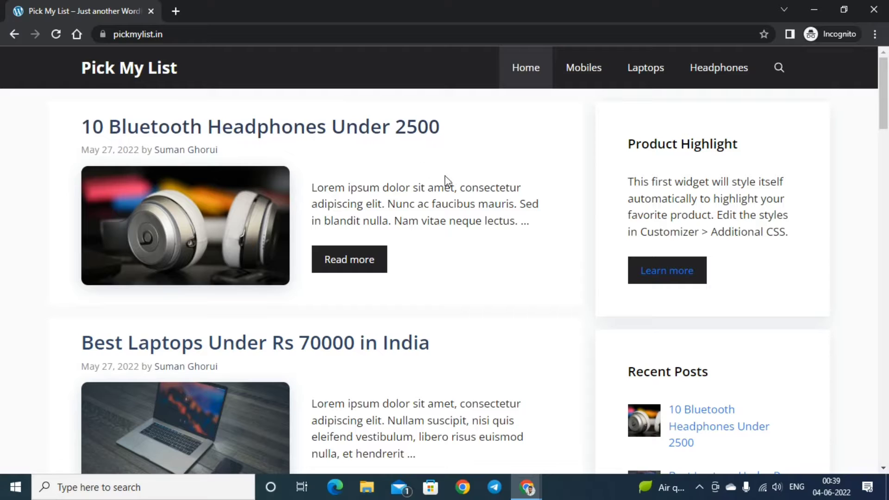
pyautogui.rightClick(518, 324)
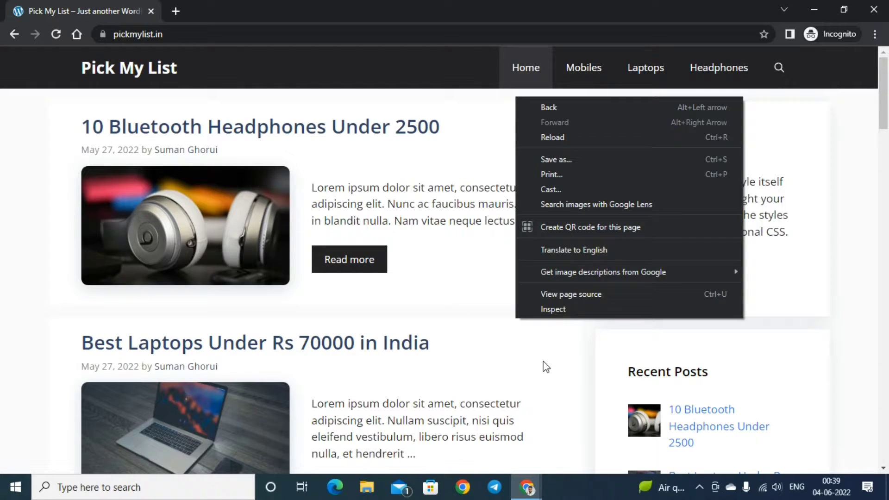
pyautogui.click(558, 290)
# - Find "jquery" in the page source and copy the link address of the jquery.min.js script
pyautogui.hotkey('ctrl', 'f')
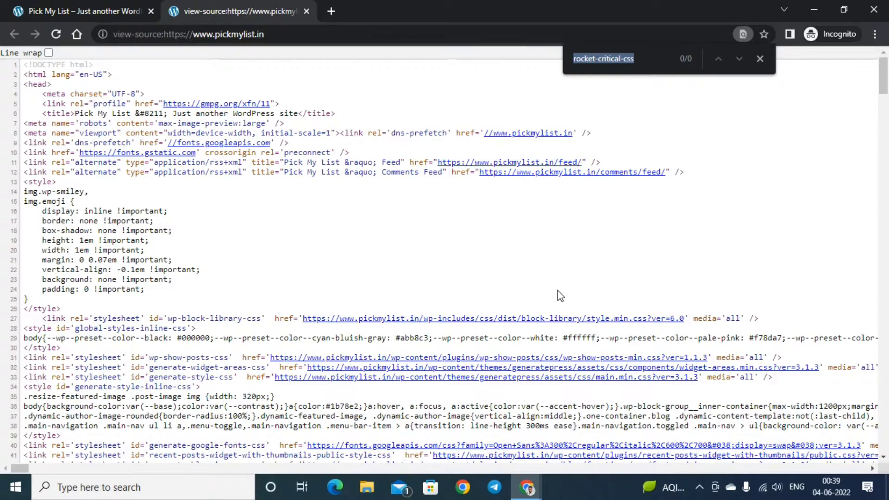
pyautogui.write('j')
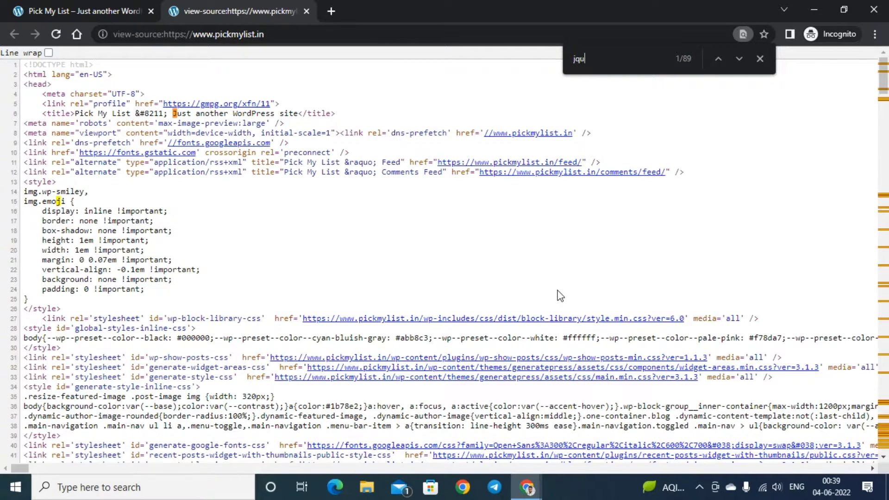
pyautogui.write('qu')
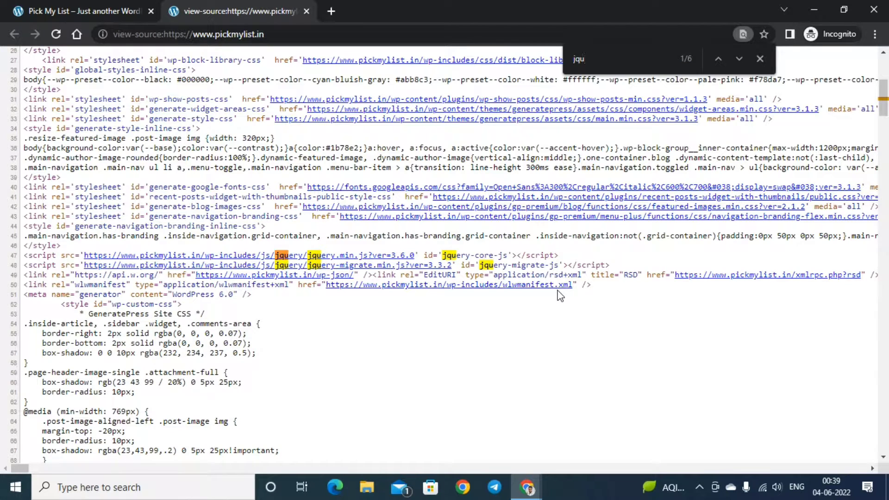
pyautogui.write('ery')
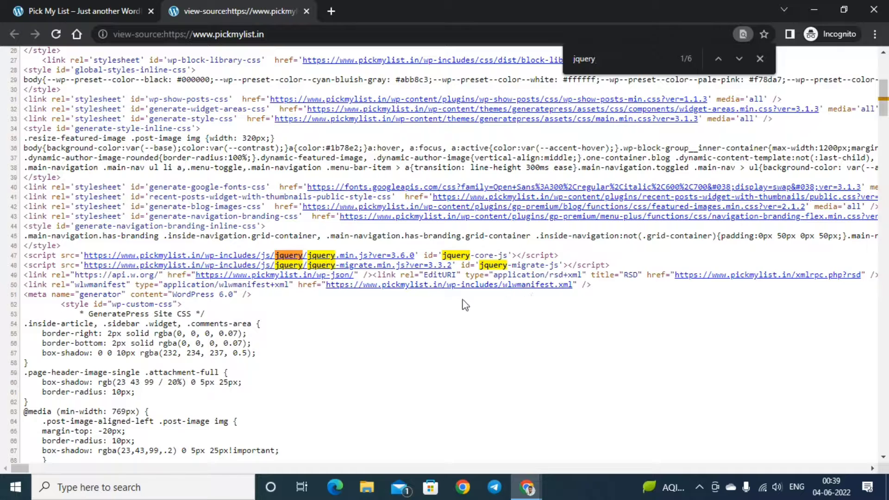
pyautogui.rightClick(135, 261)
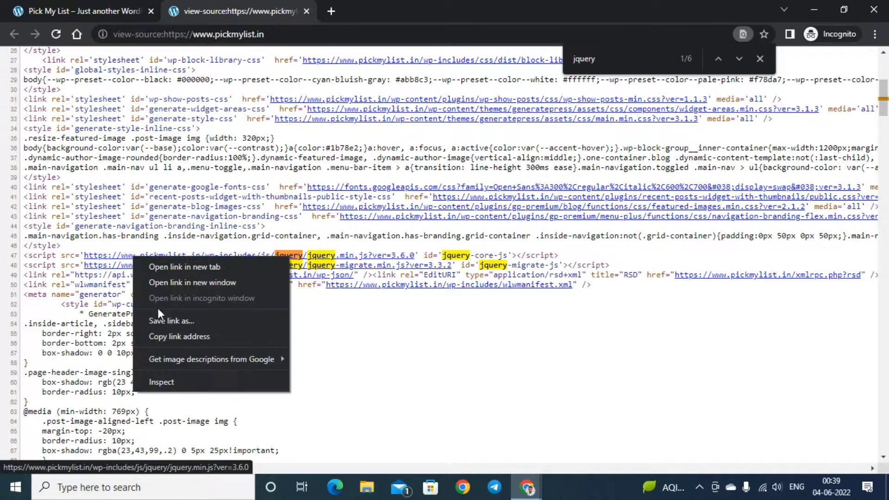
pyautogui.click(182, 335)
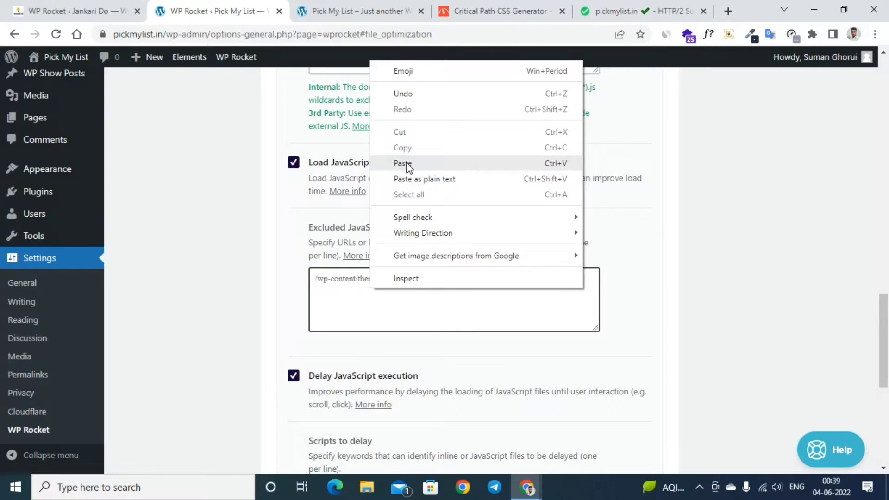
# - Add the jquery.min.js and jquery-migrate.min.js script addresses from the page source to Excluded JavaScript Files under Load JavaScript deferred
pyautogui.click(402, 163)
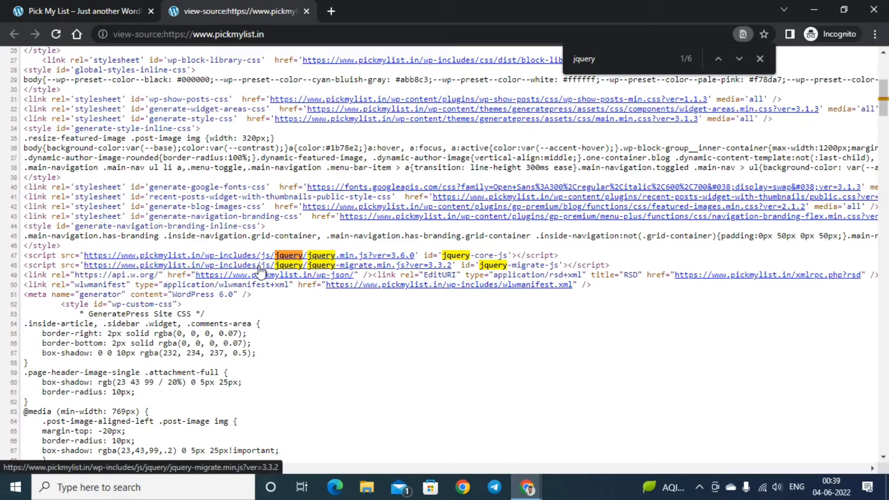
pyautogui.rightClick(259, 266)
pyautogui.click(301, 346)
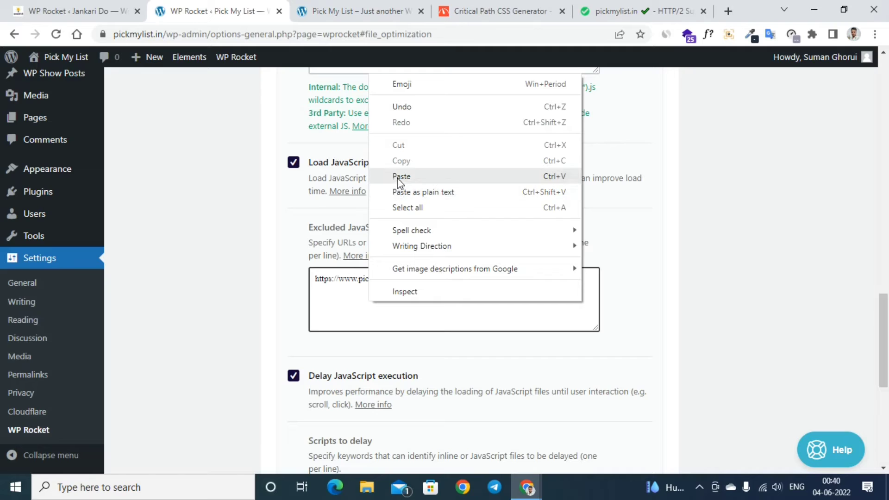
pyautogui.click(398, 177)
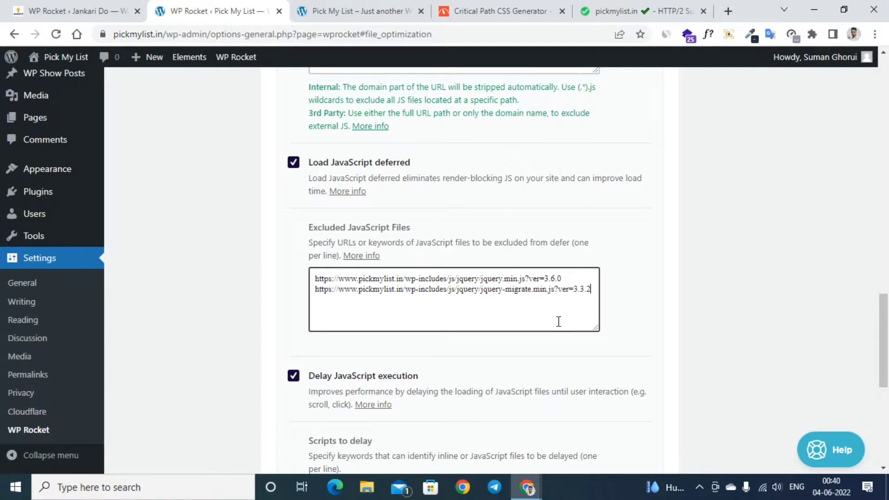
# - Examine the Delay JavaScript execution option and its full Scripts to delay list
pyautogui.scroll(-4, 426, 349)
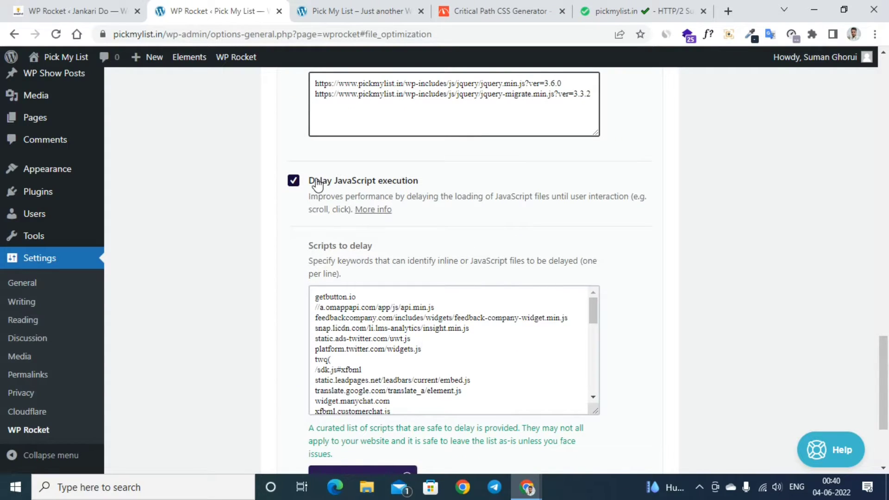
pyautogui.scroll(-1, 414, 284)
pyautogui.scroll(-7, 377, 315)
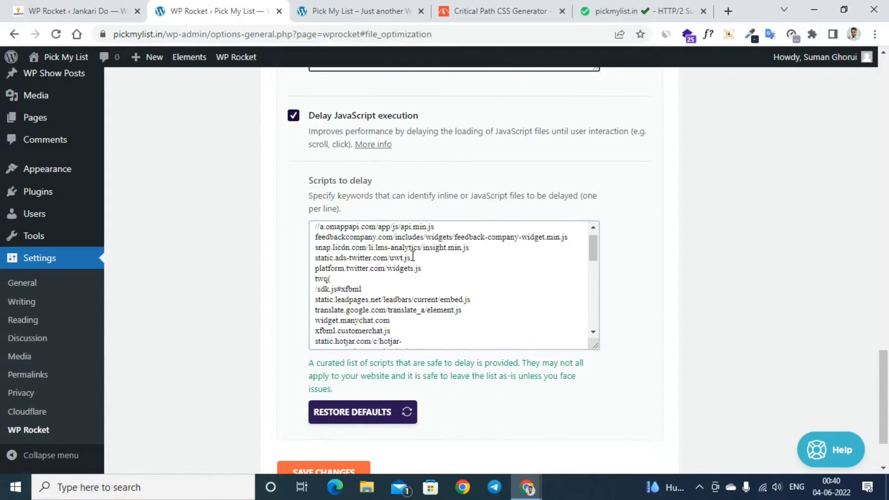
pyautogui.scroll(-3, 371, 311)
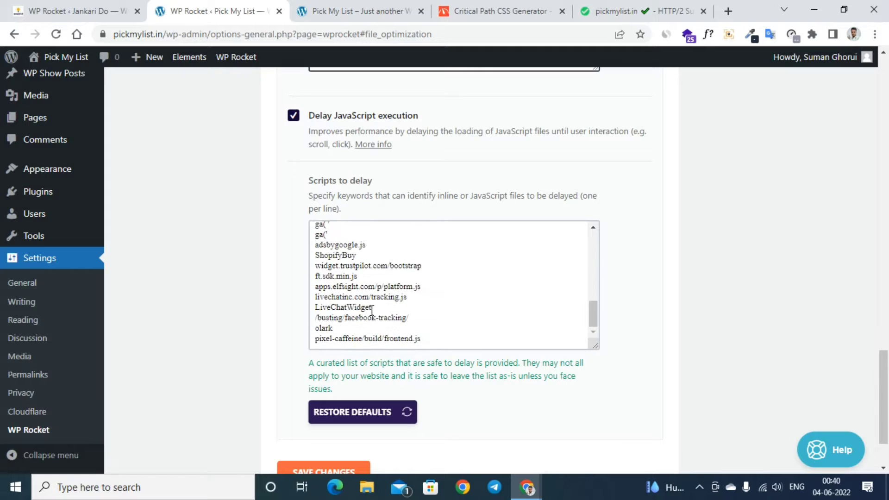
pyautogui.scroll(10, 368, 312)
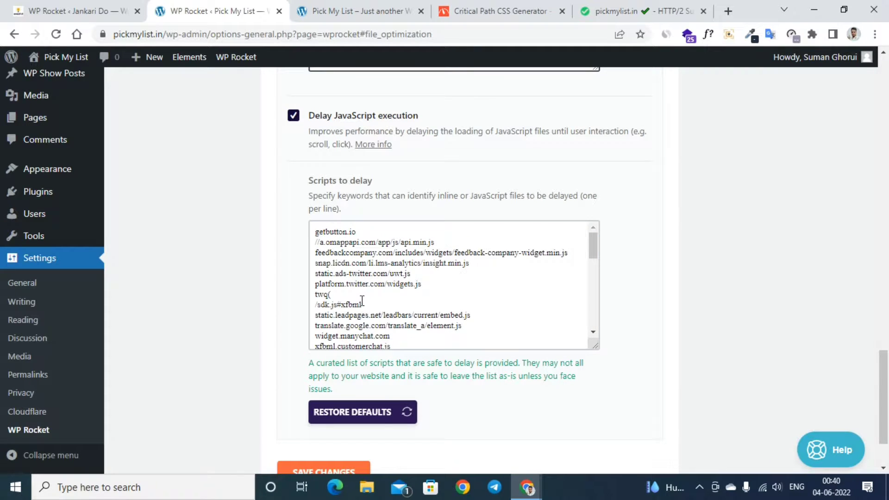
pyautogui.scroll(-10, 362, 301)
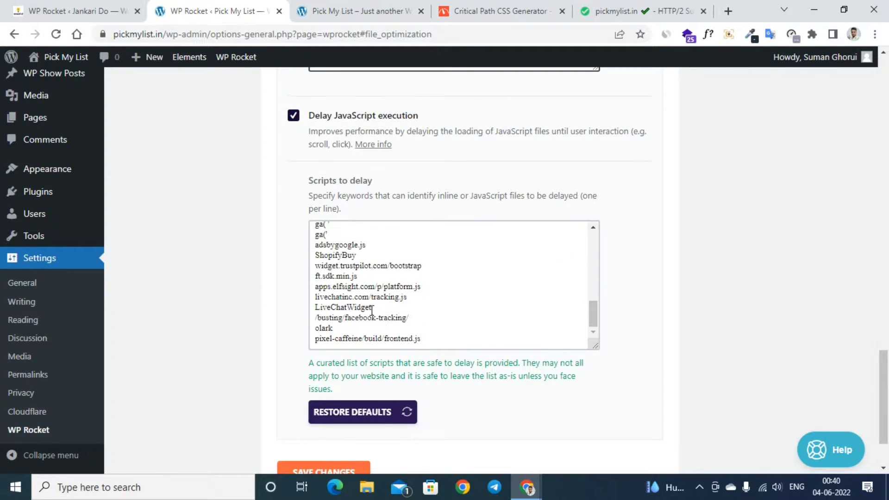
pyautogui.scroll(10, 373, 311)
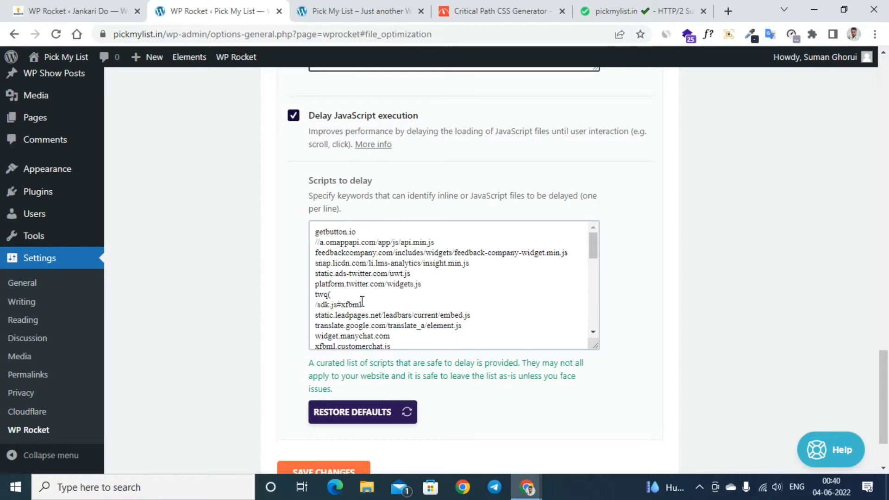
pyautogui.scroll(-10, 362, 302)
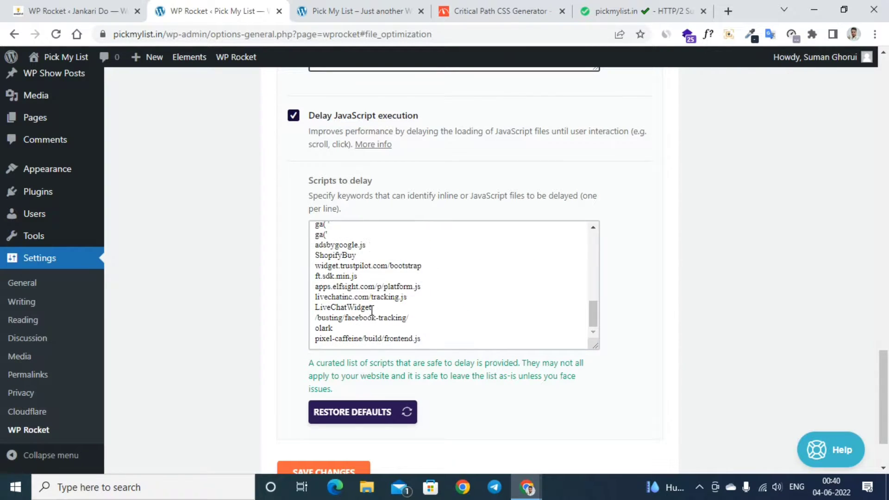
pyautogui.scroll(10, 373, 312)
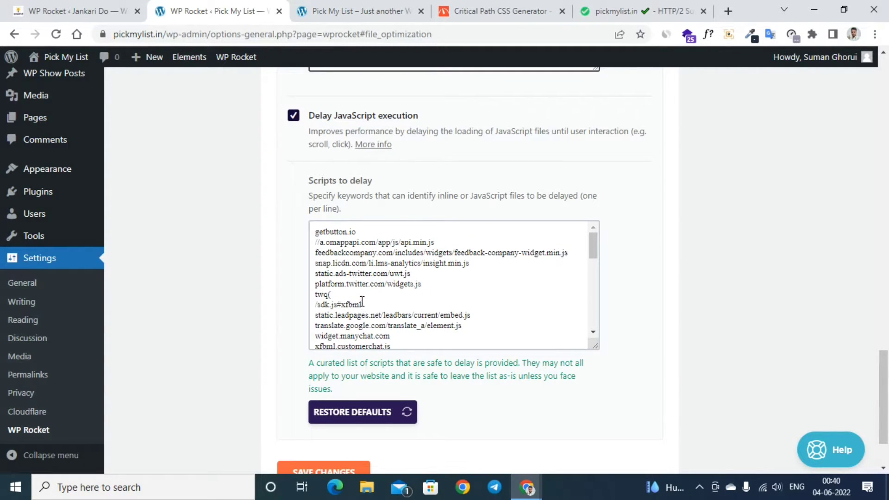
# - Save the File Optimization settings and open WP Rocket's Media settings
pyautogui.scroll(-2, 370, 369)
pyautogui.click(332, 399)
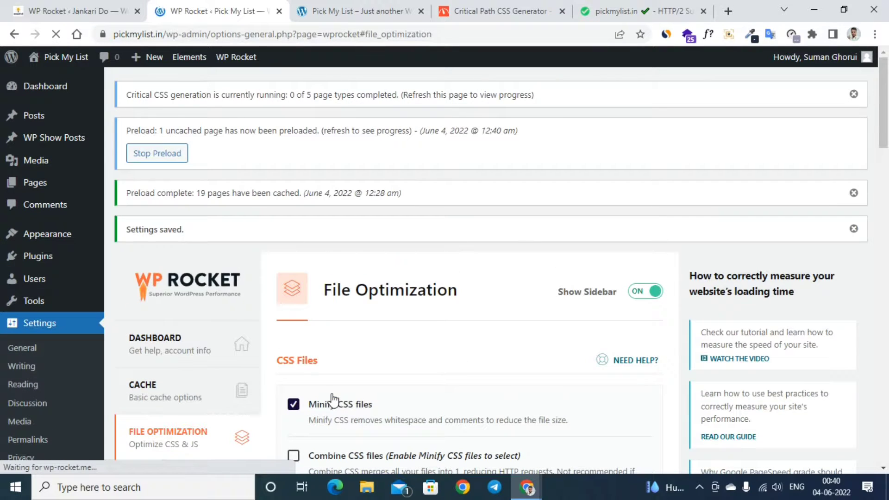
pyautogui.scroll(-5, 278, 324)
pyautogui.click(209, 240)
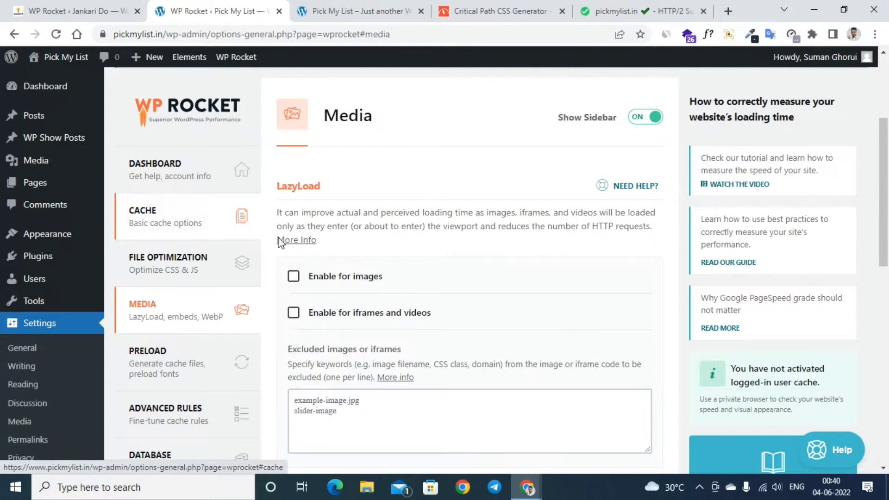
# - Enable LazyLoad for images and for iframes and videos, including Replace YouTube iframe with preview image
pyautogui.scroll(-2, 393, 229)
pyautogui.scroll(-2, 342, 201)
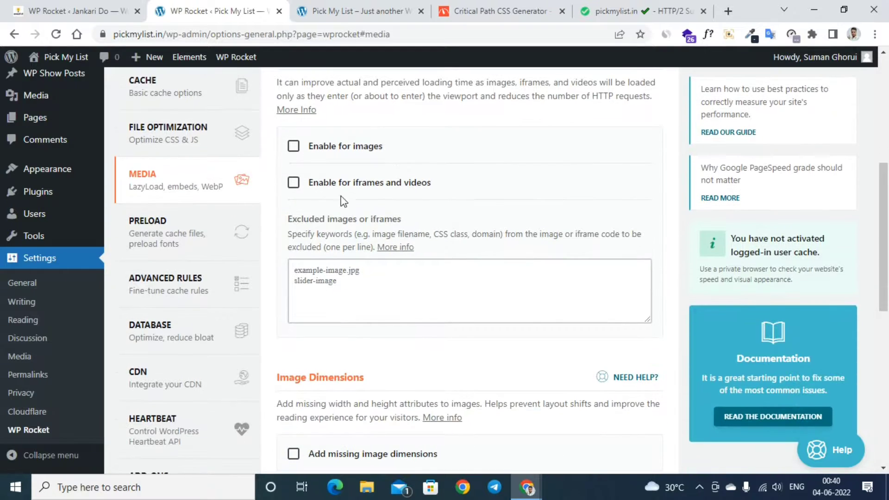
pyautogui.click(294, 146)
pyautogui.scroll(2, 317, 159)
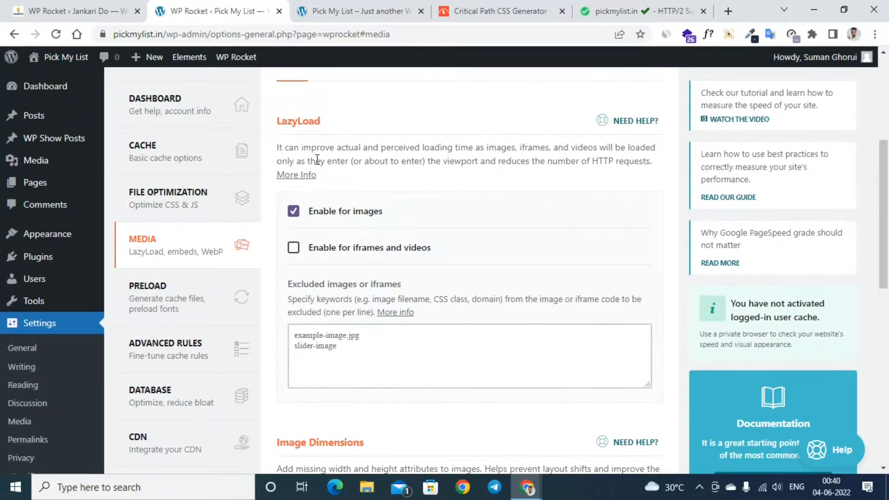
pyautogui.doubleClick(279, 122)
pyautogui.click(383, 130)
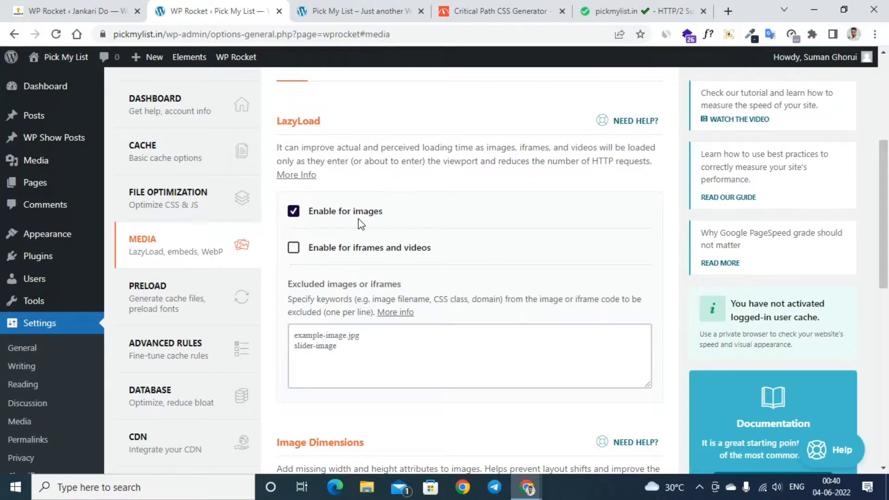
pyautogui.click(289, 252)
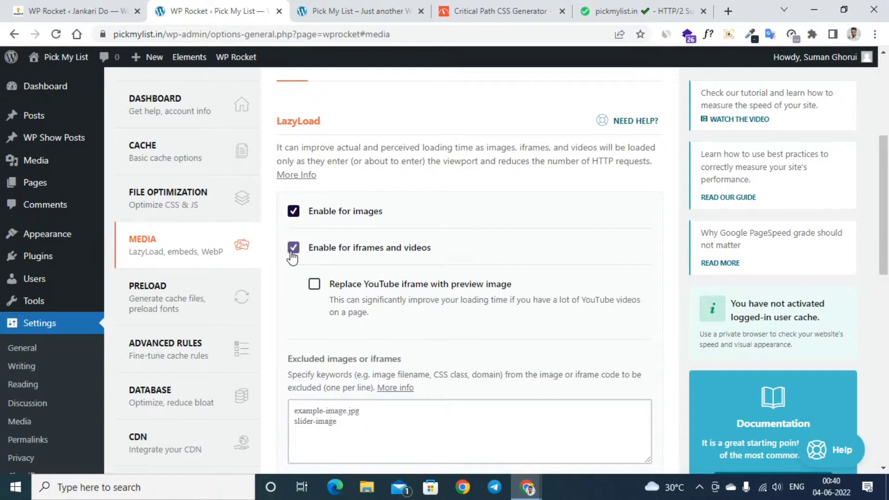
pyautogui.click(315, 284)
pyautogui.scroll(-6, 393, 333)
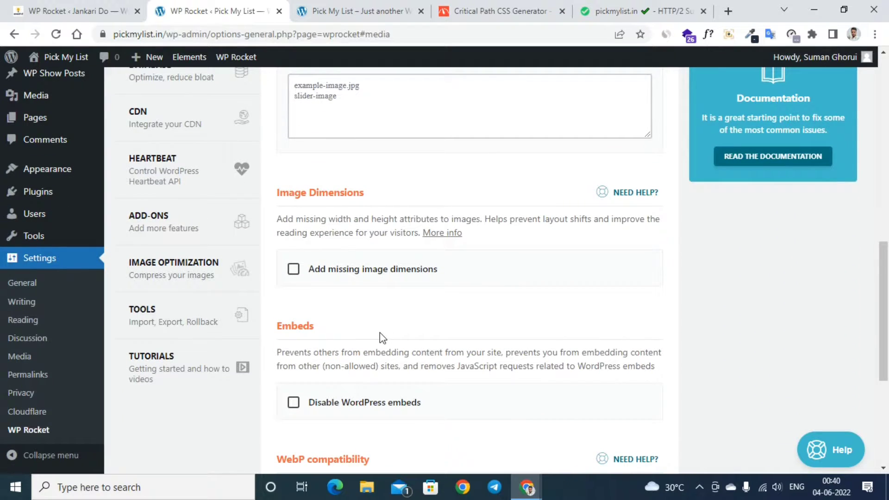
# - Enable Add missing image dimensions and Disable WordPress embeds, leaving WebP caching off, and save the Media settings
pyautogui.click(292, 271)
pyautogui.scroll(-2, 326, 313)
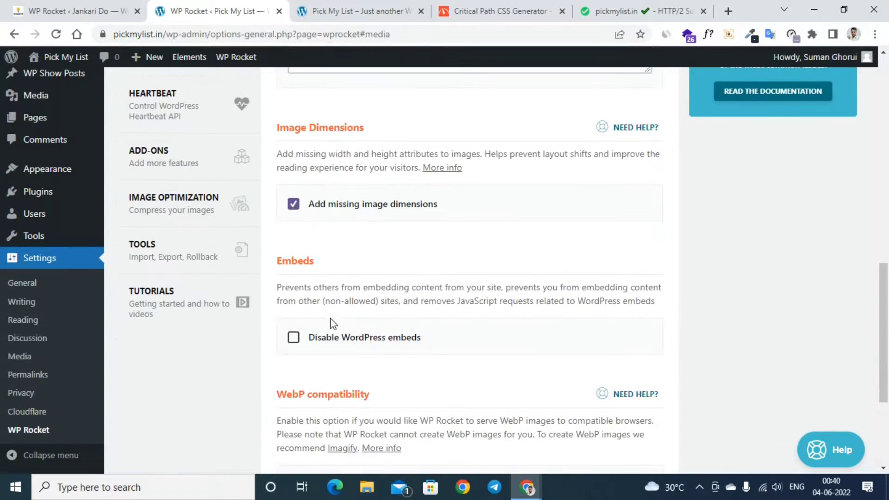
pyautogui.scroll(-2, 292, 338)
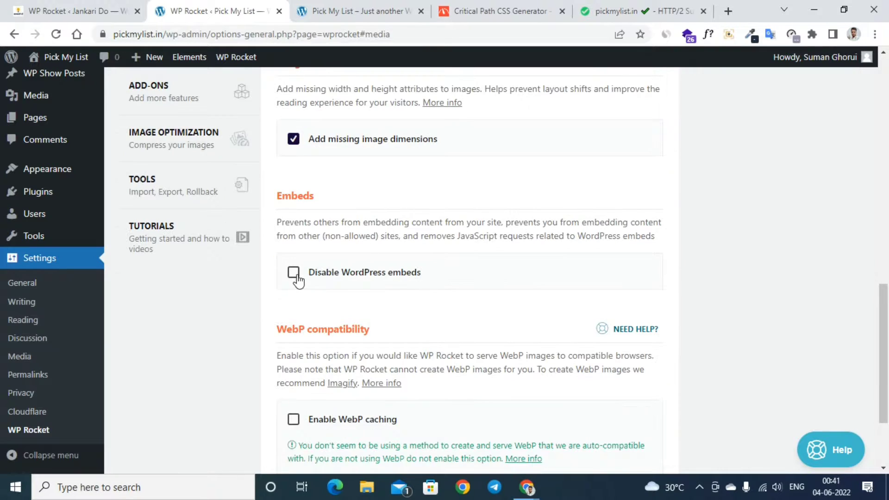
pyautogui.click(296, 275)
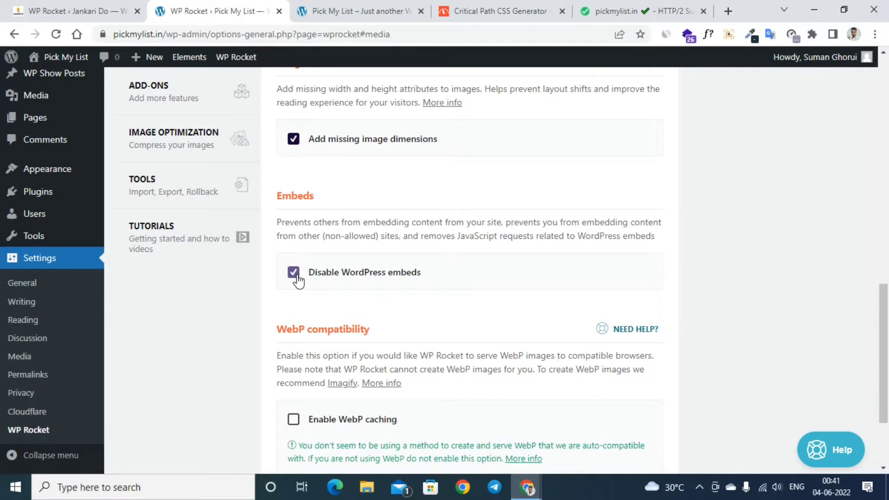
pyautogui.scroll(-3, 319, 338)
pyautogui.click(342, 393)
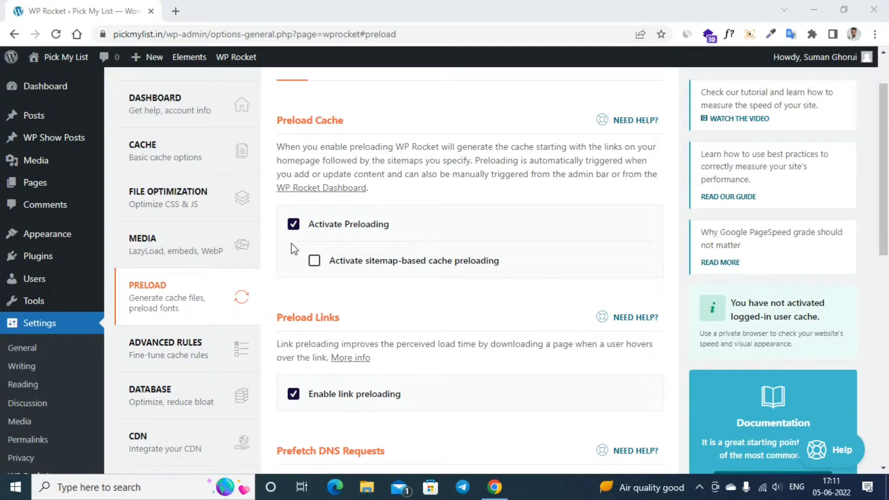
# - Keep Activate Preloading and Enable link preloading turned on, without sitemap-based preloading, and save the Preload settings
pyautogui.click(294, 230)
pyautogui.click(294, 225)
pyautogui.scroll(-3, 296, 234)
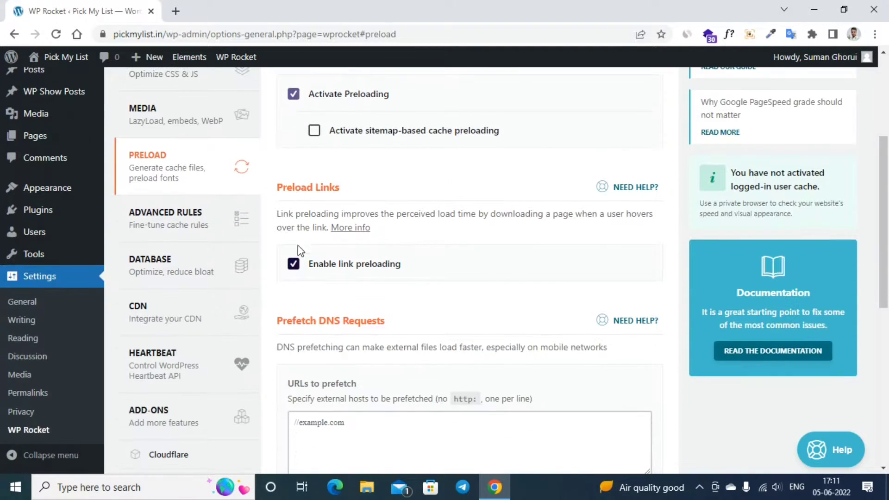
pyautogui.click(293, 265)
pyautogui.click(294, 266)
pyautogui.scroll(-3, 299, 270)
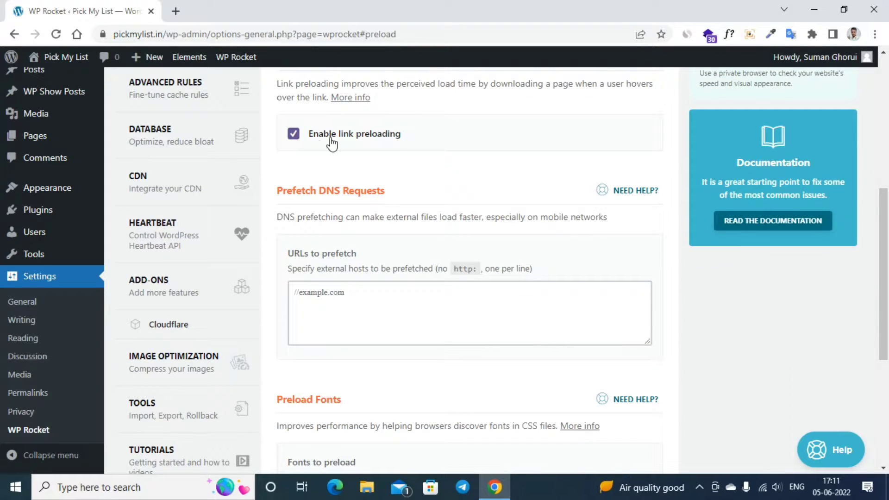
pyautogui.scroll(-4, 362, 140)
pyautogui.scroll(-2, 352, 186)
pyautogui.click(320, 389)
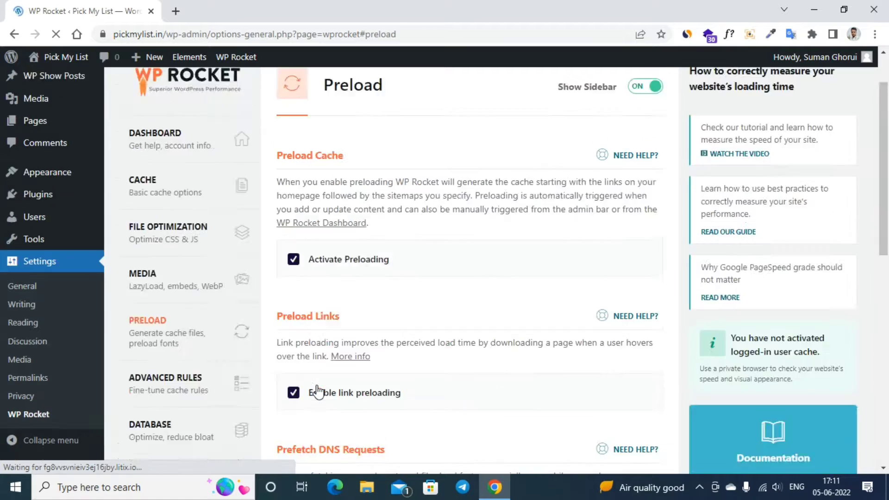
# - Open WP Rocket's Database settings and look over the Post Cleanup options
pyautogui.scroll(-2, 315, 391)
pyautogui.click(193, 380)
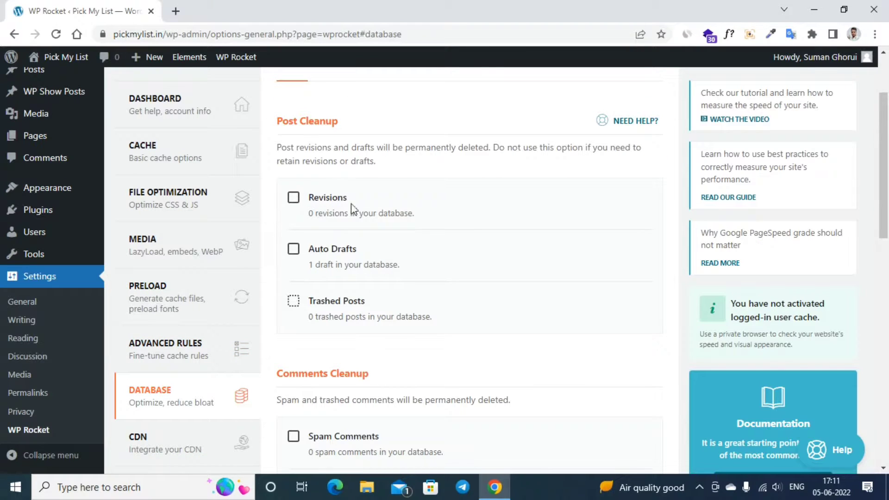
pyautogui.moveTo(273, 124); pyautogui.dragTo(345, 126)
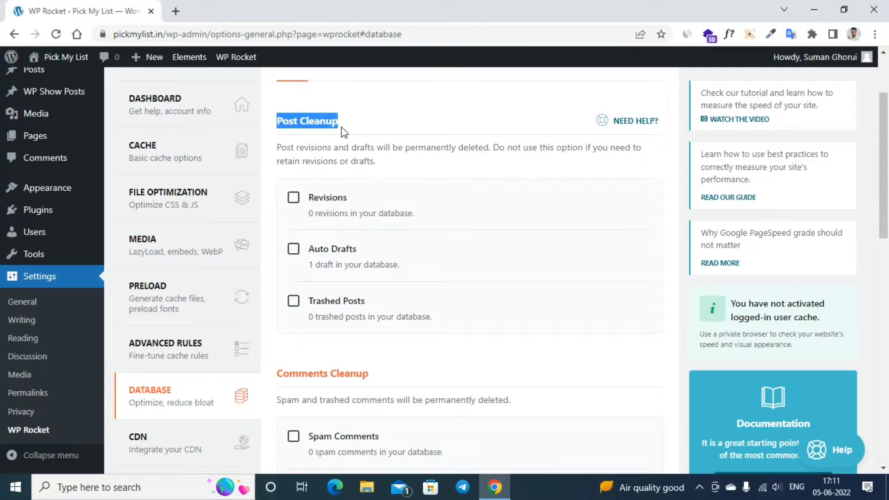
pyautogui.click(370, 123)
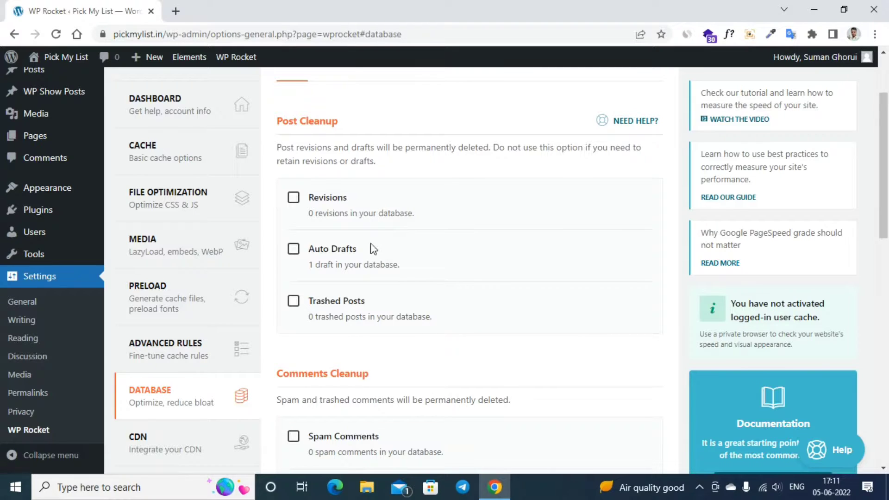
pyautogui.click(163, 396)
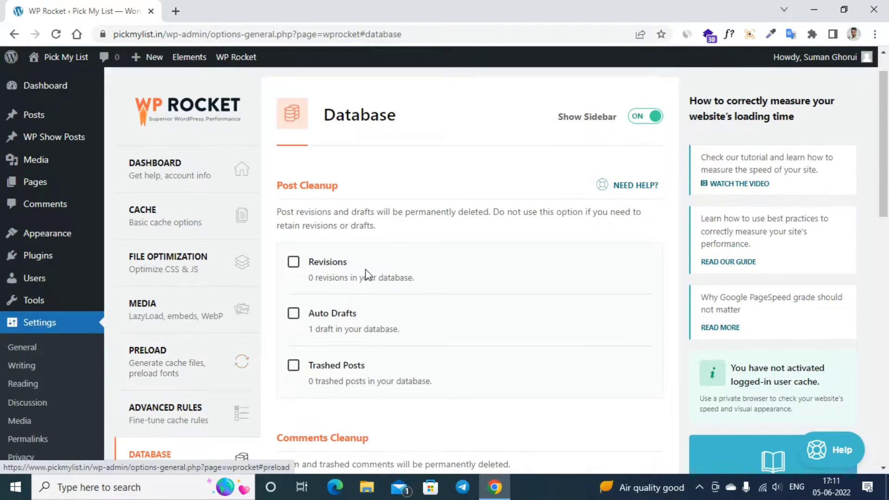
pyautogui.scroll(-3, 365, 269)
pyautogui.scroll(3, 307, 165)
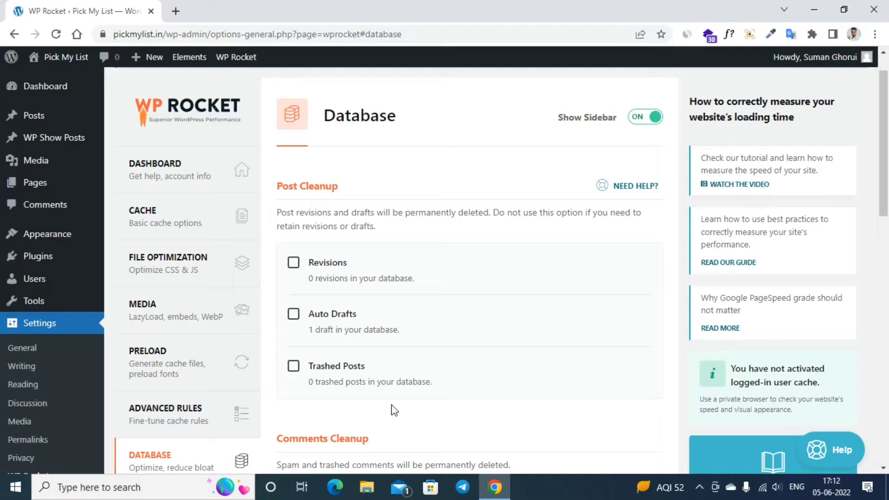
# - Select Revisions, Auto Drafts and Trashed Posts for Post Cleanup, and save the changes and optimize the database
pyautogui.click(293, 263)
pyautogui.click(294, 314)
pyautogui.click(294, 365)
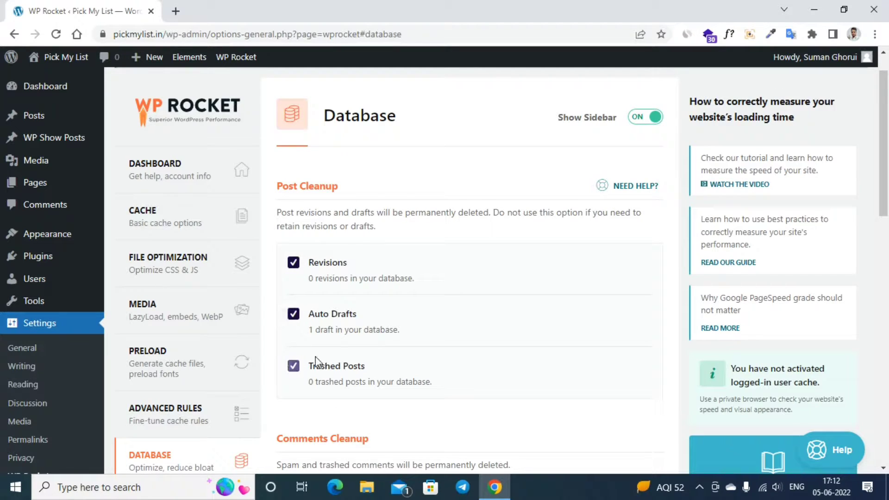
pyautogui.scroll(-10, 338, 352)
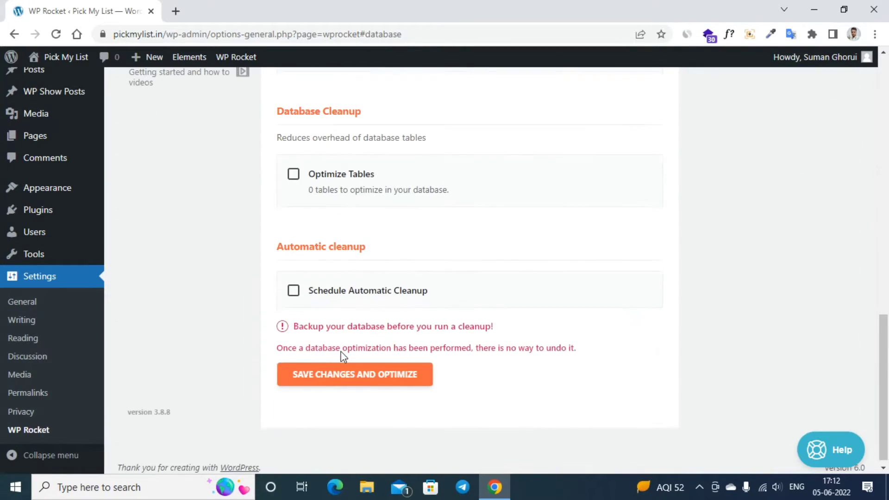
pyautogui.click(333, 385)
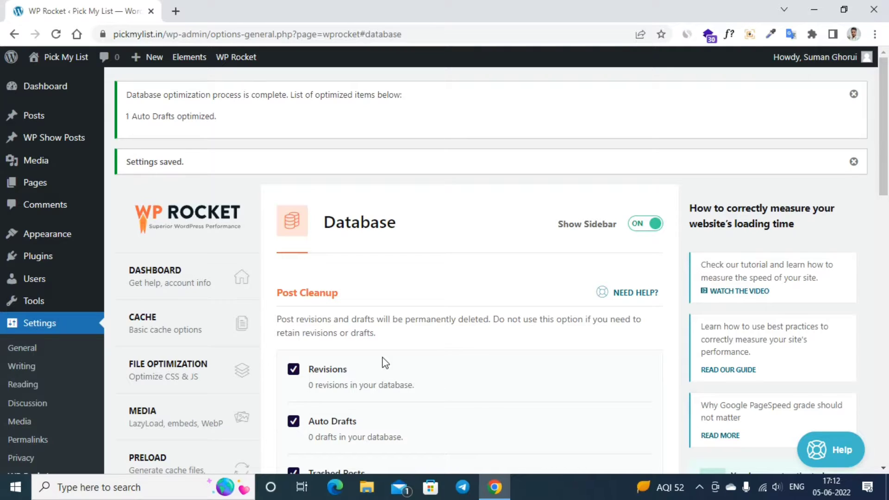
# - Look over the remaining Database options: Comments Cleanup, Transients Cleanup, Database Cleanup and Automatic cleanup
pyautogui.scroll(-3, 384, 363)
pyautogui.scroll(-2, 383, 358)
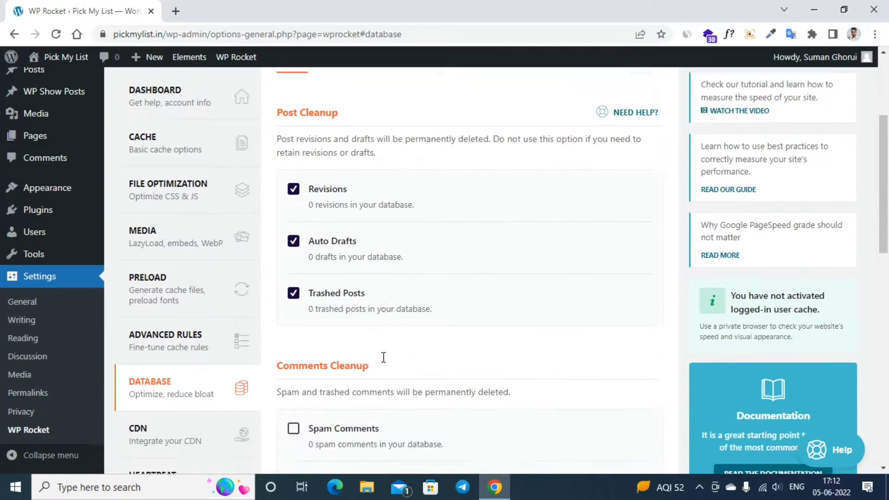
pyautogui.scroll(-3, 384, 363)
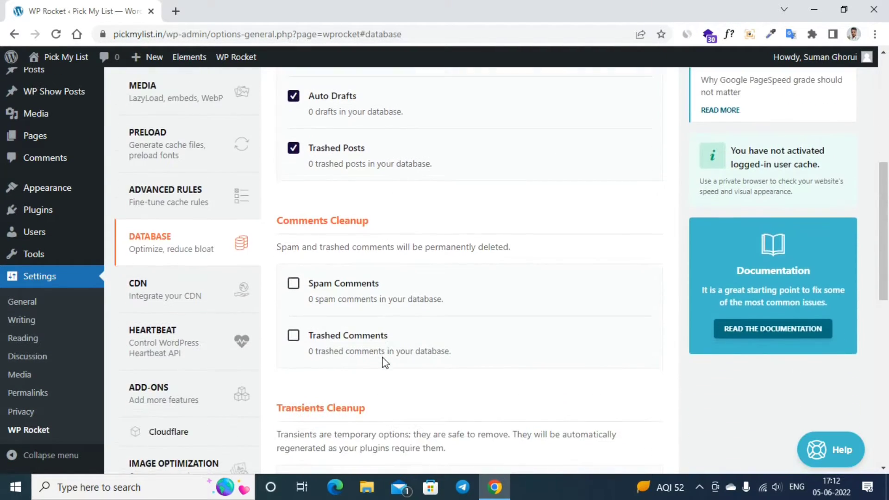
pyautogui.moveTo(276, 225); pyautogui.dragTo(383, 224)
pyautogui.click(403, 216)
pyautogui.scroll(-2, 403, 217)
pyautogui.scroll(-6, 407, 290)
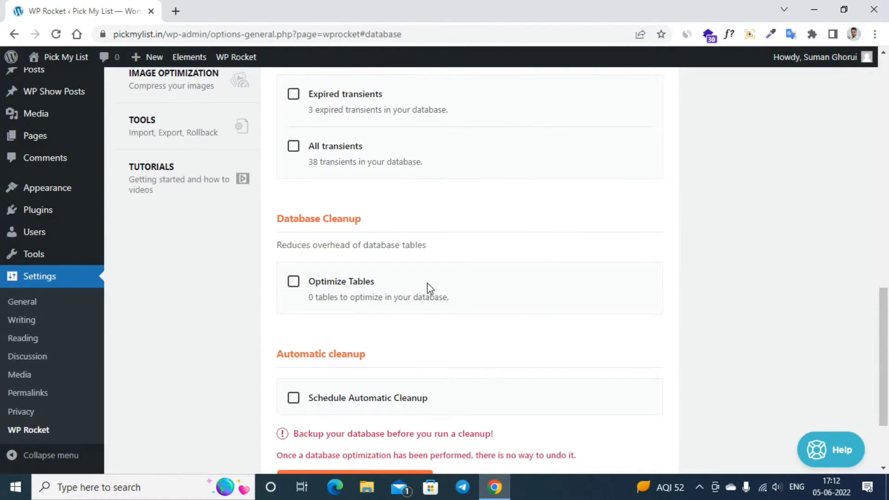
# - Open WP Rocket's Add-ons settings and look over the One-Click Add-ons
pyautogui.scroll(2, 218, 272)
pyautogui.click(213, 222)
pyautogui.scroll(4, 404, 281)
pyautogui.scroll(-8, 407, 281)
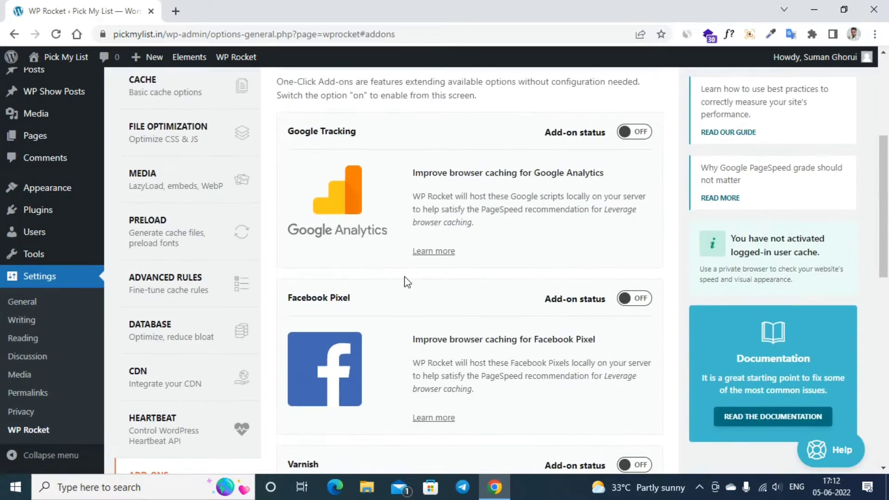
pyautogui.scroll(8, 405, 280)
pyautogui.scroll(-7, 406, 281)
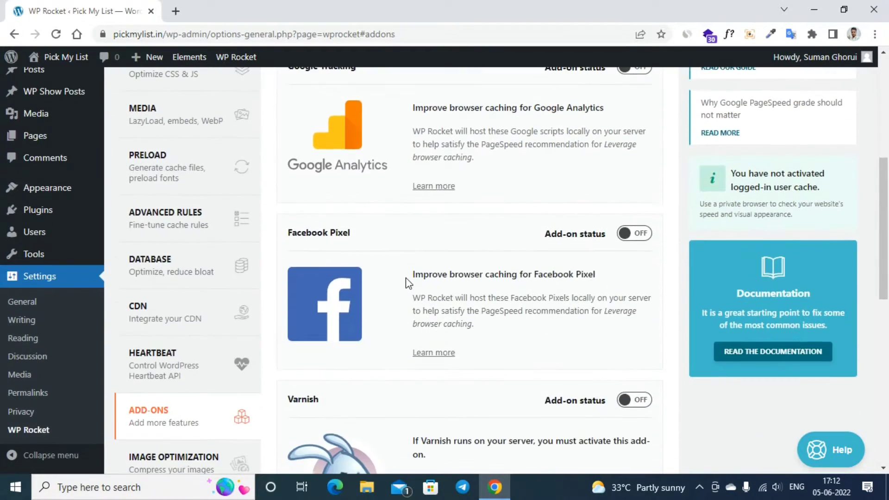
pyautogui.scroll(7, 237, 289)
# - Turn on the Cloudflare add-on under Rocket Add-ons
pyautogui.scroll(-15, 392, 280)
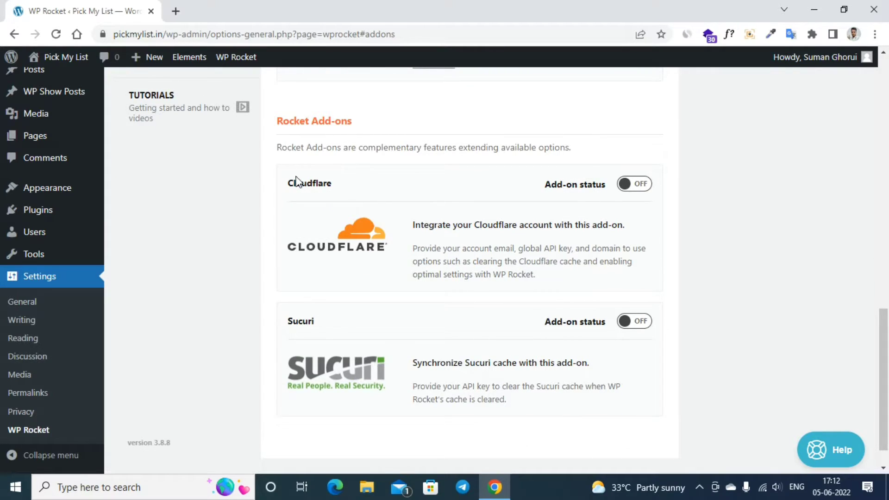
pyautogui.moveTo(288, 181); pyautogui.dragTo(337, 182)
pyautogui.click(708, 176)
pyautogui.click(635, 184)
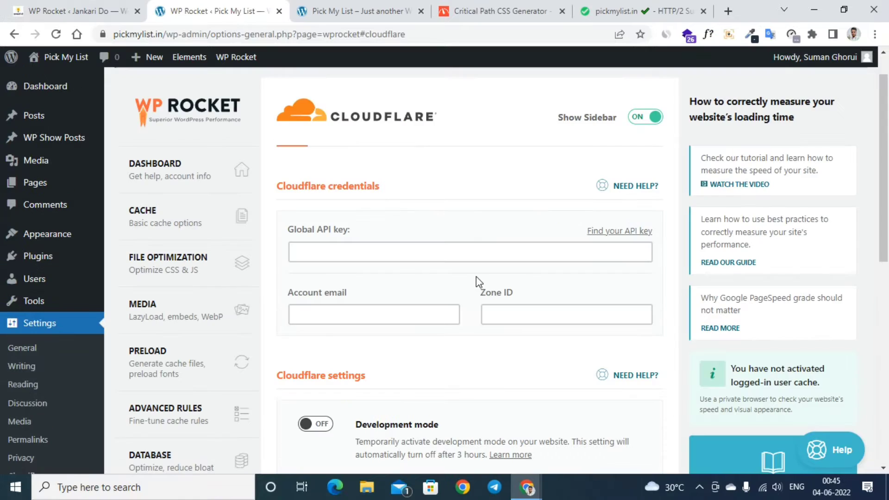
# - Examine the Cloudflare credentials that WP Rocket requires: Global API key, Account email and Zone ID
pyautogui.scroll(-1, 469, 277)
pyautogui.scroll(1, 470, 276)
pyautogui.click(379, 247)
pyautogui.click(361, 311)
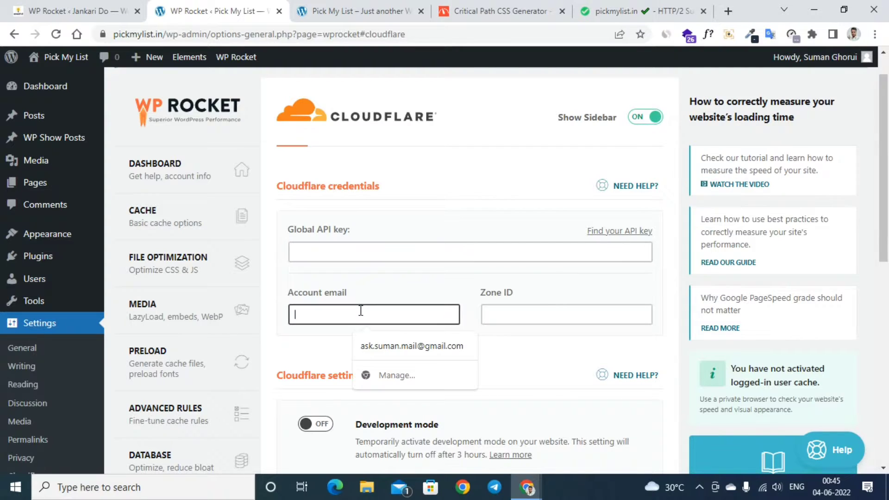
pyautogui.click(504, 320)
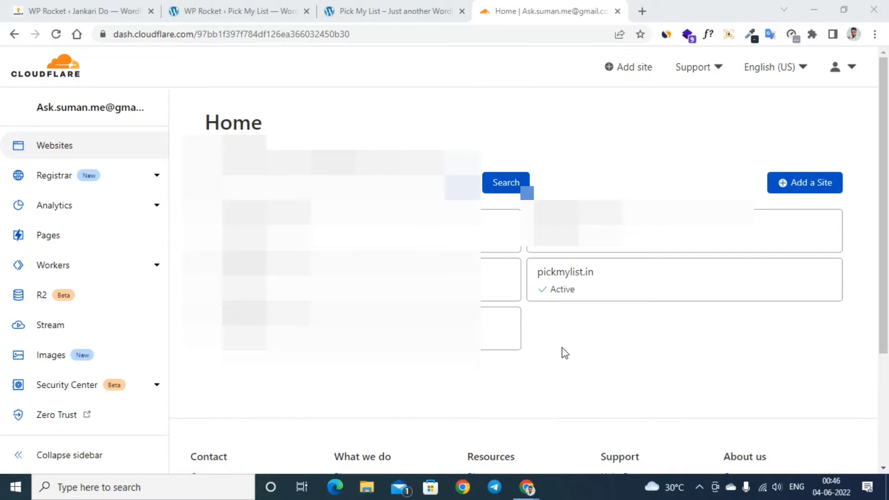
# - Open pickmylist.in in the Cloudflare dashboard and copy its Zone ID into WP Rocket's Zone ID field
pyautogui.click(562, 286)
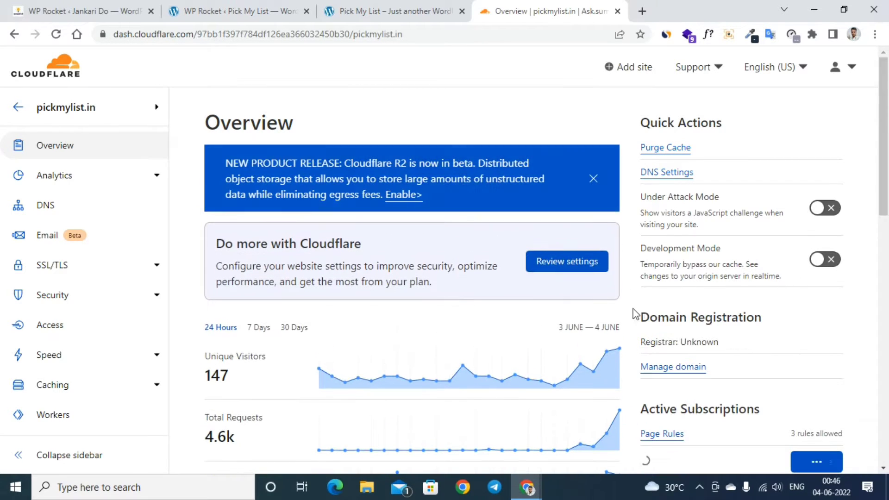
pyautogui.scroll(-4, 699, 306)
pyautogui.scroll(-4, 699, 306)
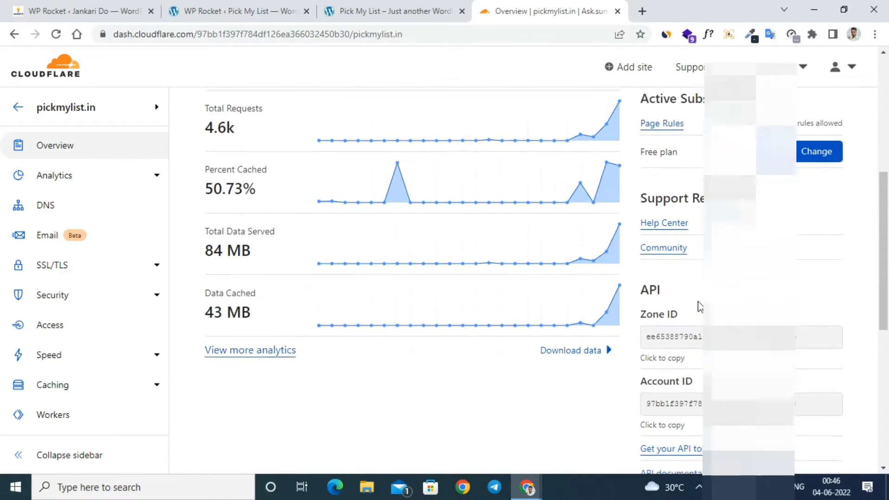
pyautogui.moveTo(649, 261); pyautogui.dragTo(796, 264)
pyautogui.hotkey('ctrl', '2')
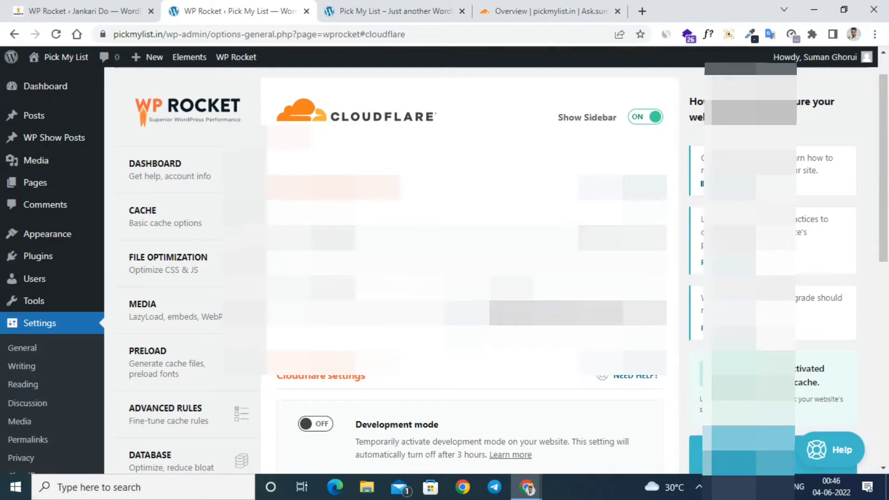
# - Reveal the Global API Key on Cloudflare's API Tokens page, entering the account password and completing the human verification
pyautogui.click(512, 8)
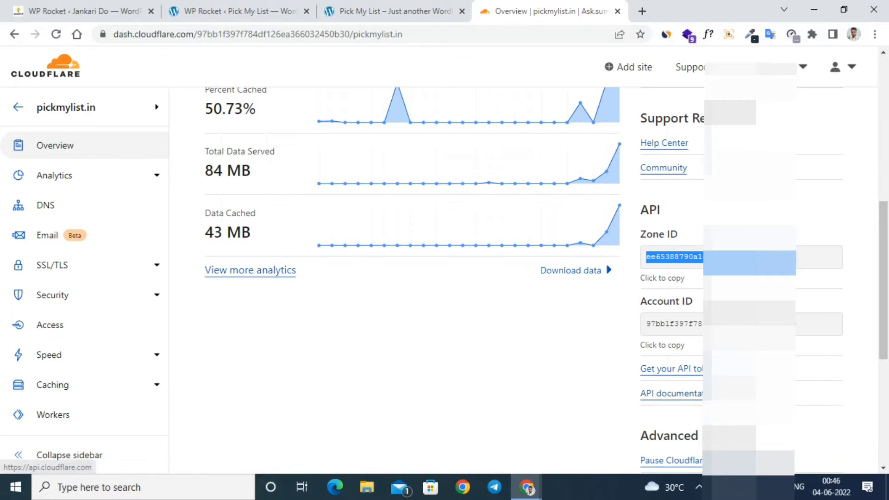
pyautogui.click(691, 377)
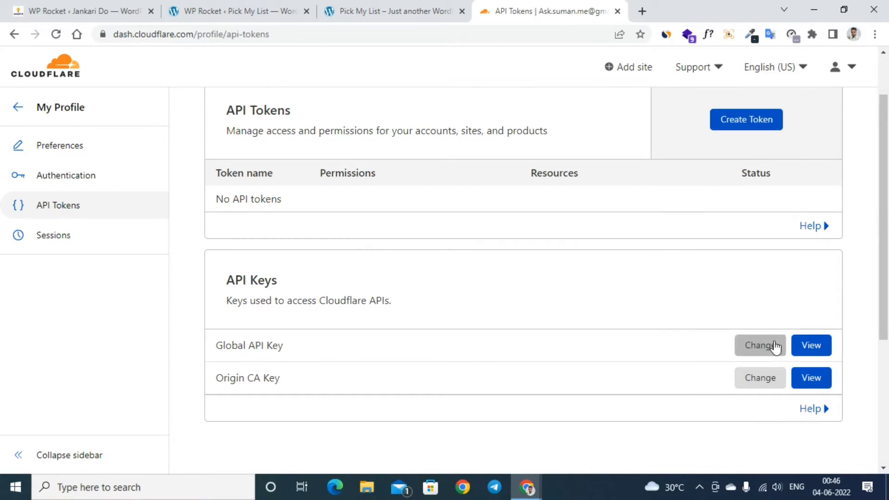
pyautogui.click(809, 348)
pyautogui.click(419, 284)
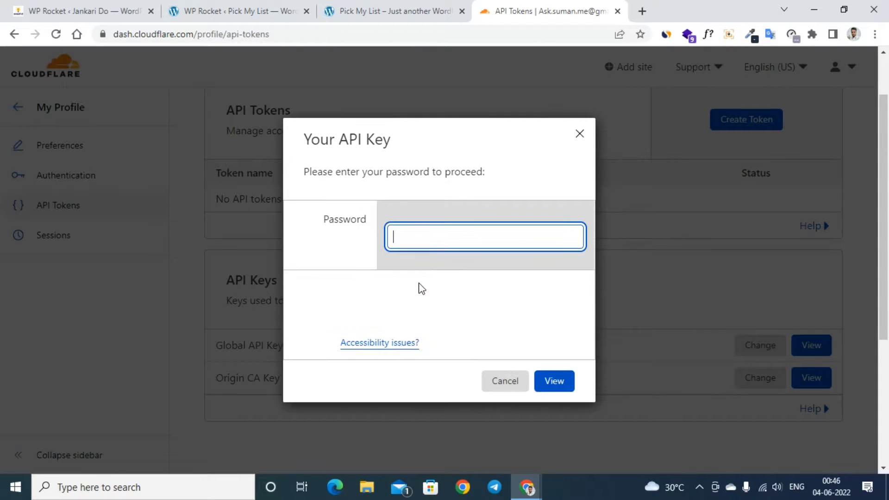
pyautogui.write('•')
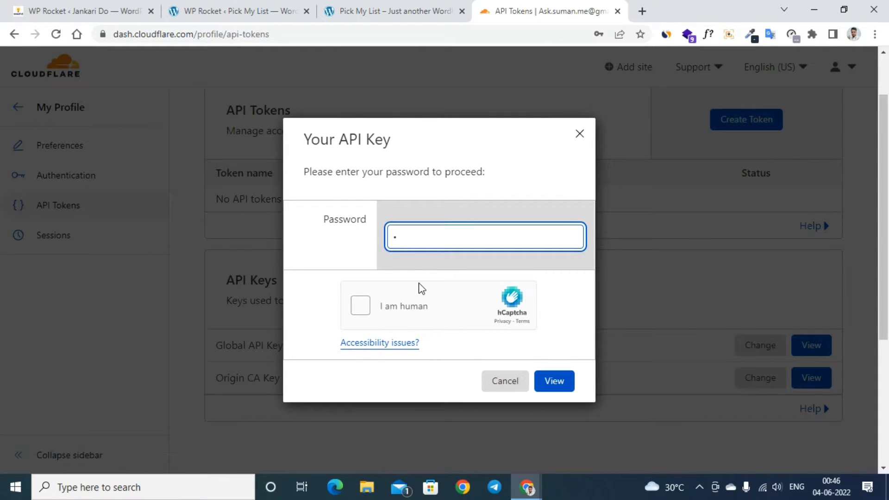
pyautogui.click(422, 288)
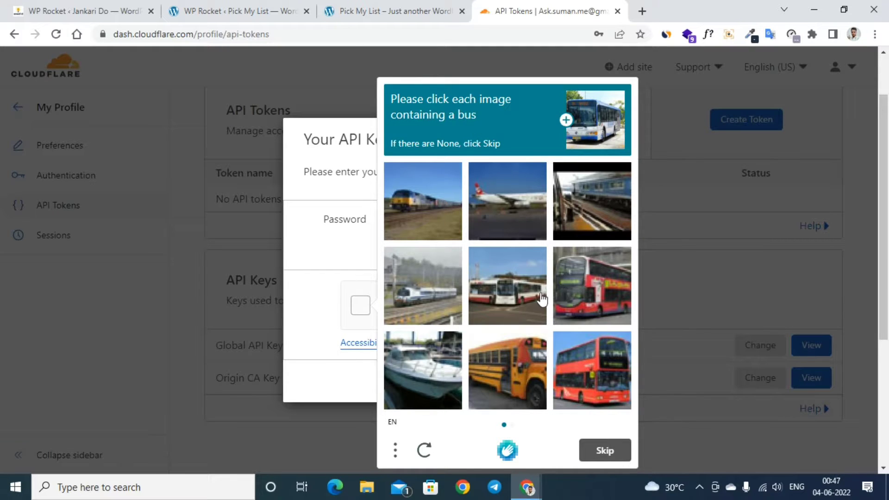
pyautogui.click(606, 449)
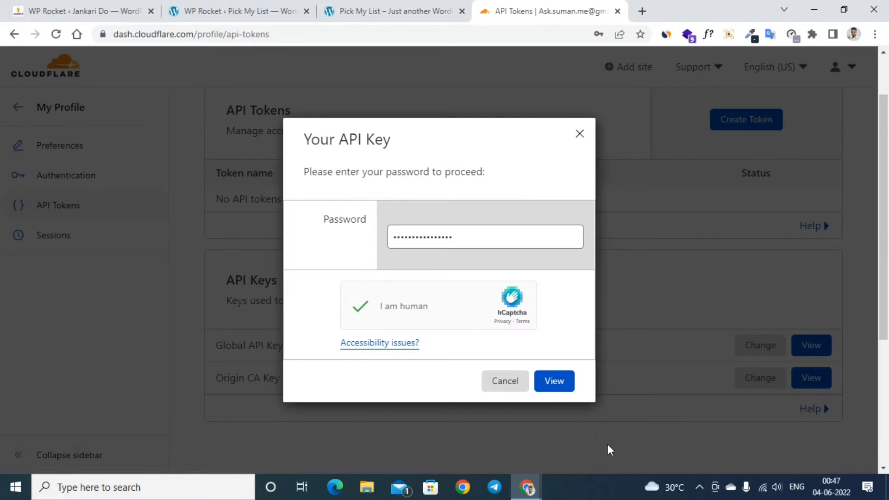
pyautogui.click(556, 381)
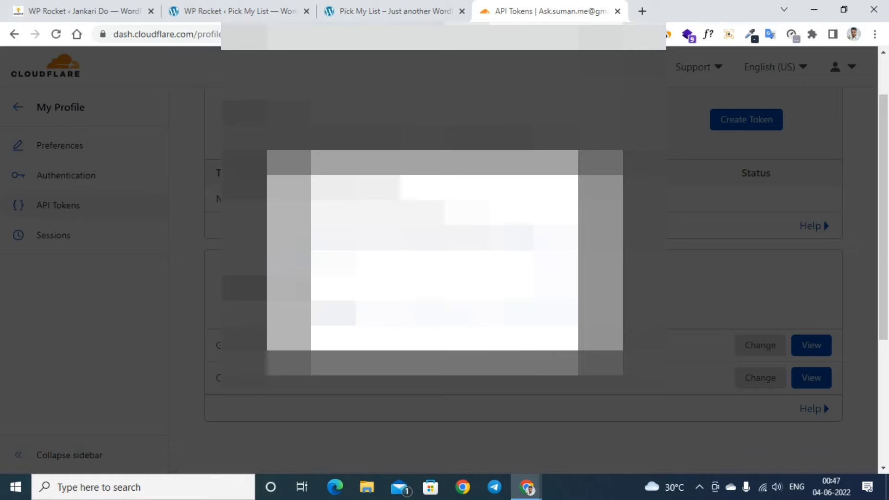
# - Copy the Global API key into WP Rocket's Cloudflare credentials and fill in the account email
pyautogui.doubleClick(398, 238)
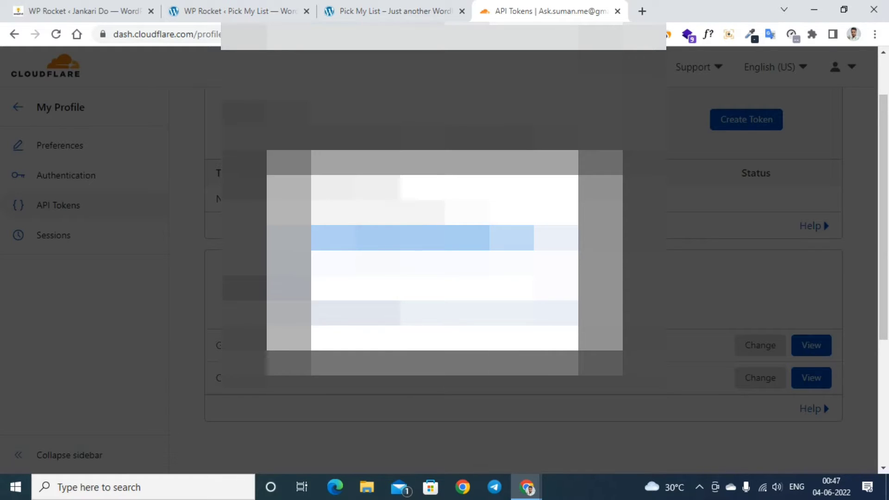
pyautogui.hotkey('ctrl', '2')
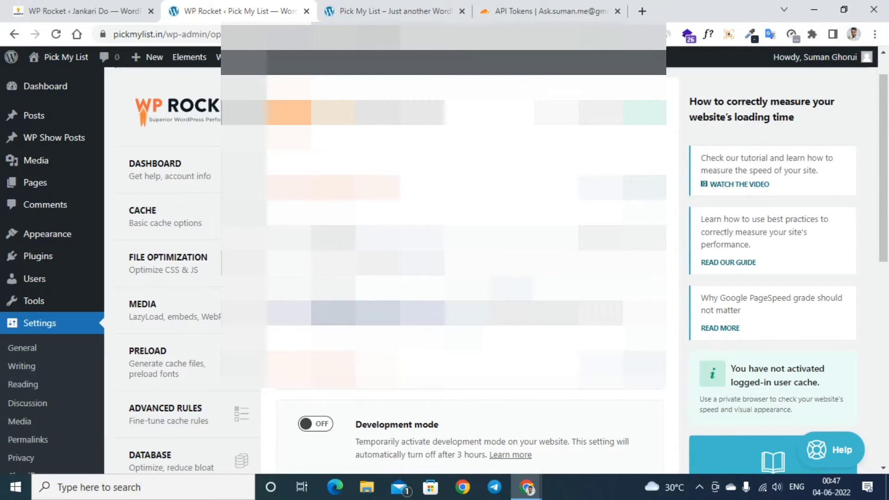
pyautogui.click(377, 381)
pyautogui.press('Escape')
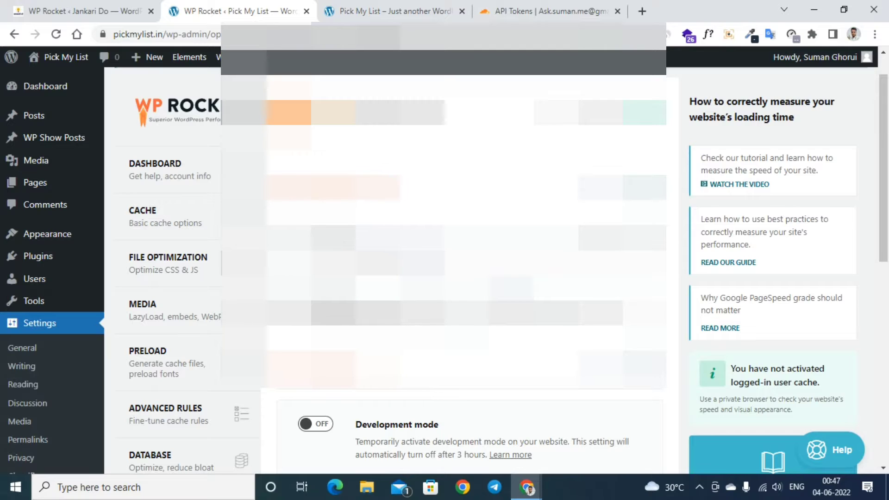
pyautogui.scroll(-10, 558, 420)
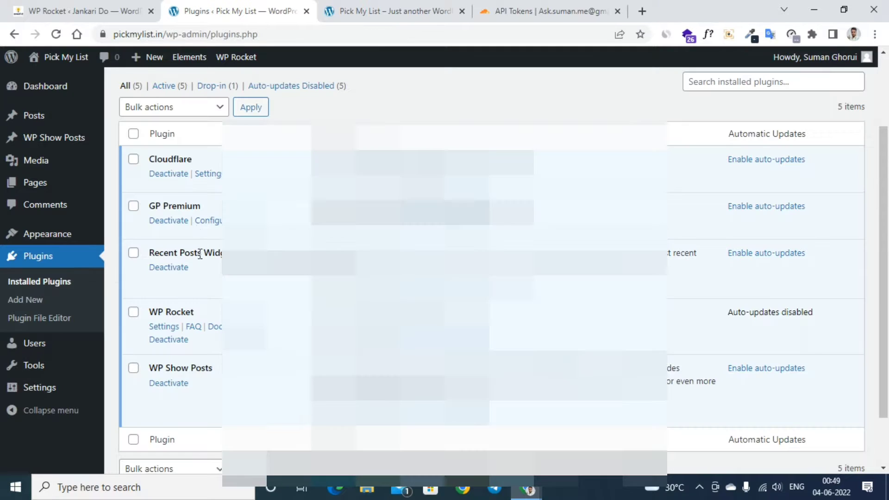
# - Deactivate the Cloudflare plugin and clear the site cache from WP Rocket's Cloudflare settings
pyautogui.click(175, 175)
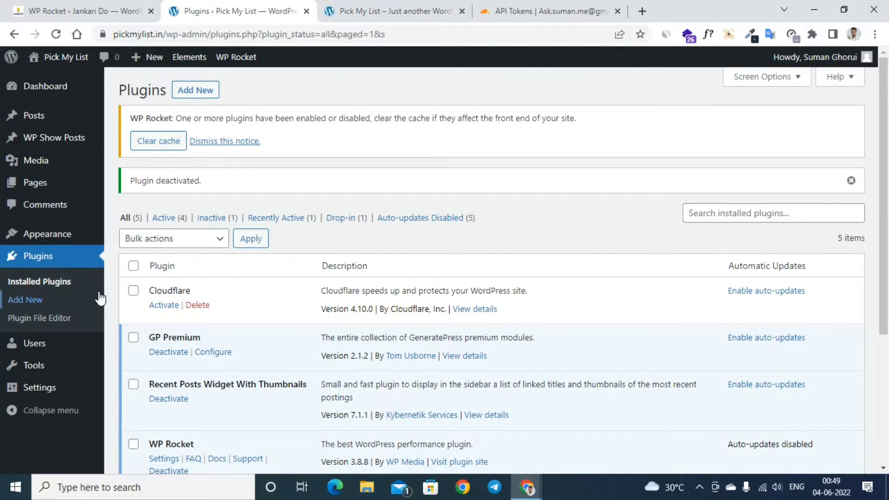
pyautogui.scroll(-3, 69, 351)
pyautogui.moveTo(51, 389)
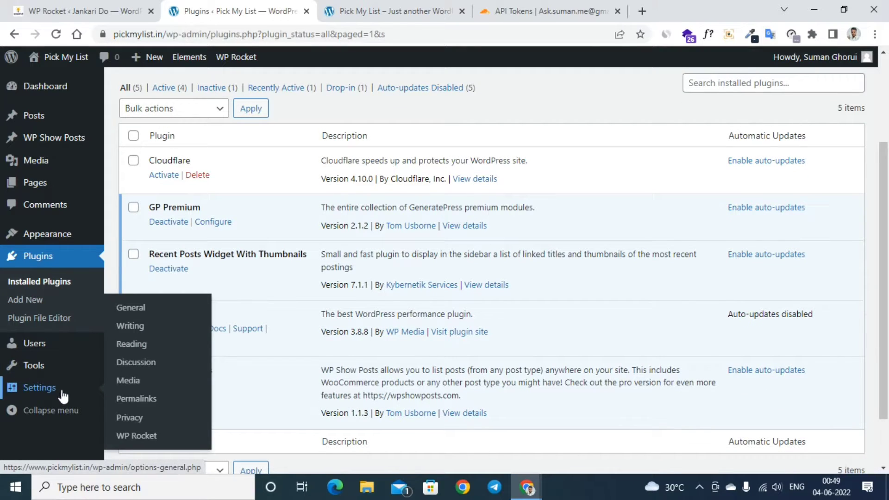
pyautogui.click(139, 437)
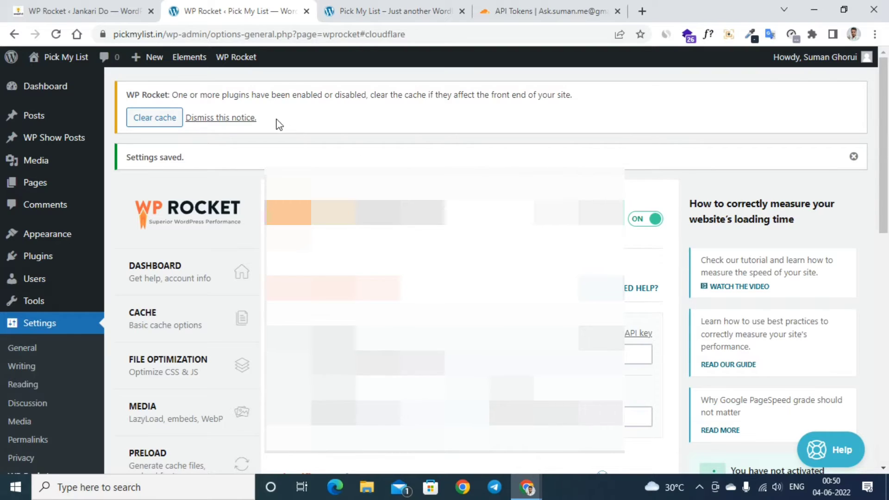
pyautogui.click(169, 122)
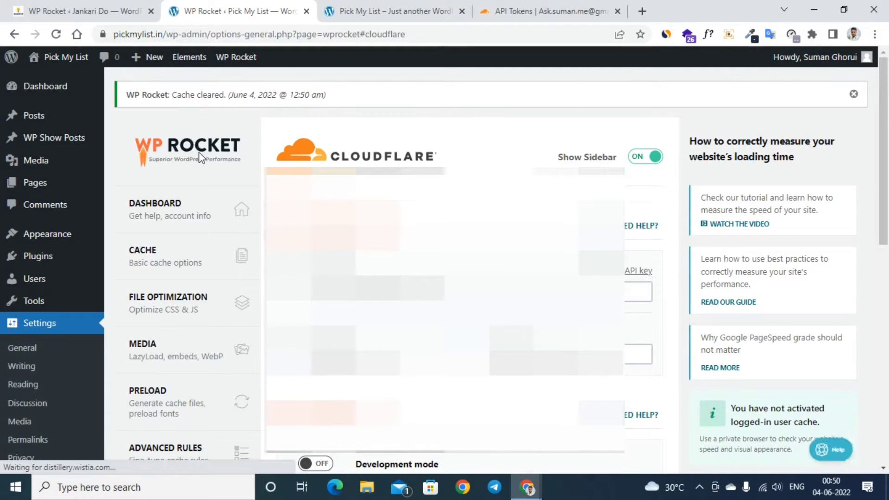
pyautogui.click(190, 209)
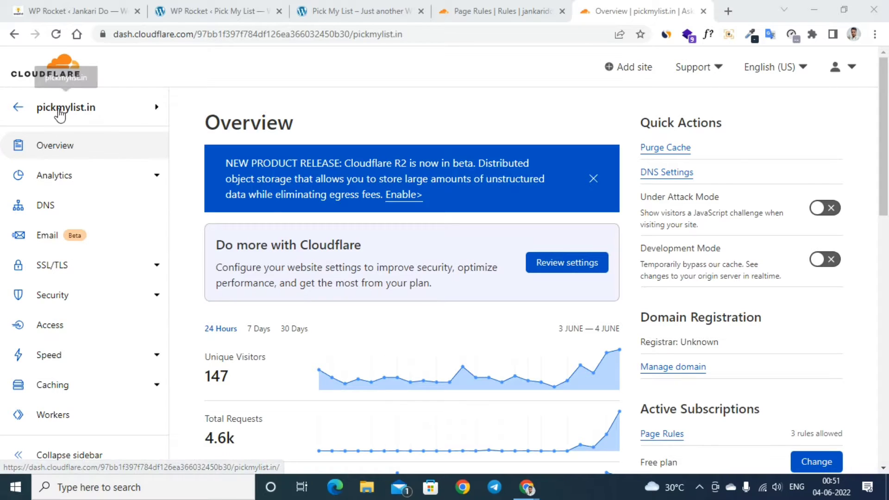
# - Open the Speed Optimization settings for pickmylist.in in the Cloudflare dashboard and look over the File Size Optimization options
pyautogui.scroll(-3, 98, 333)
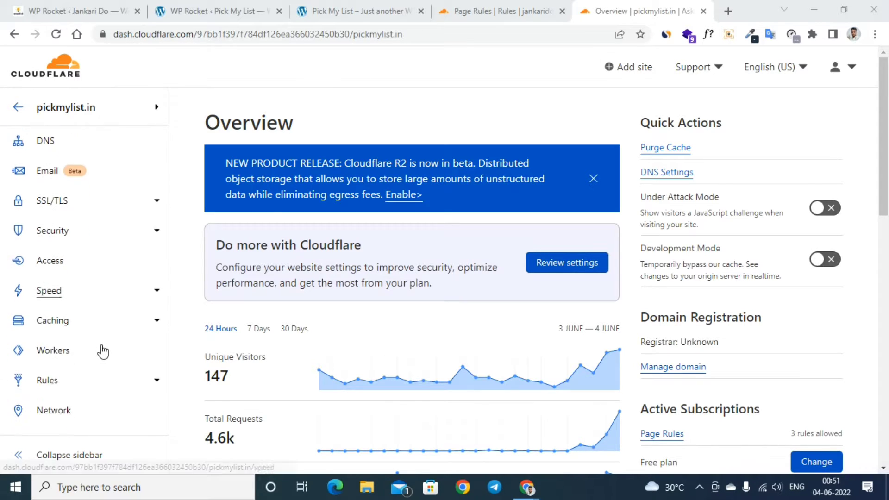
pyautogui.click(49, 227)
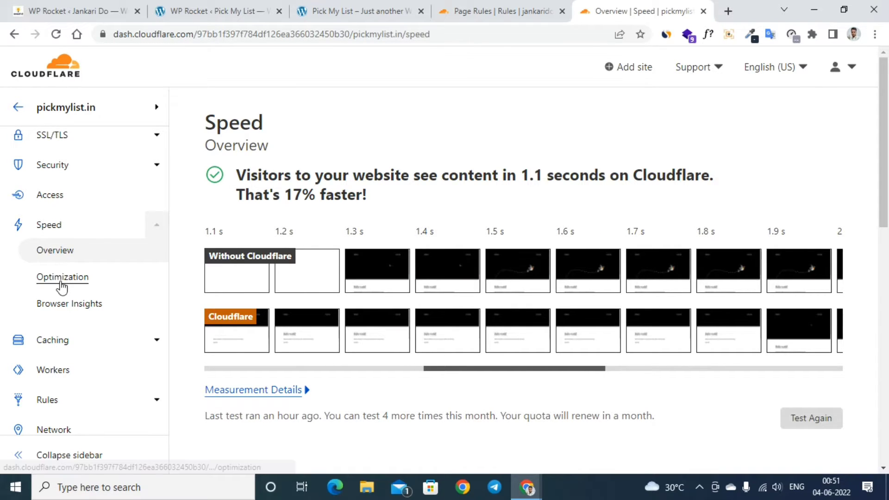
pyautogui.click(60, 278)
pyautogui.scroll(-2, 336, 330)
pyautogui.scroll(-3, 336, 330)
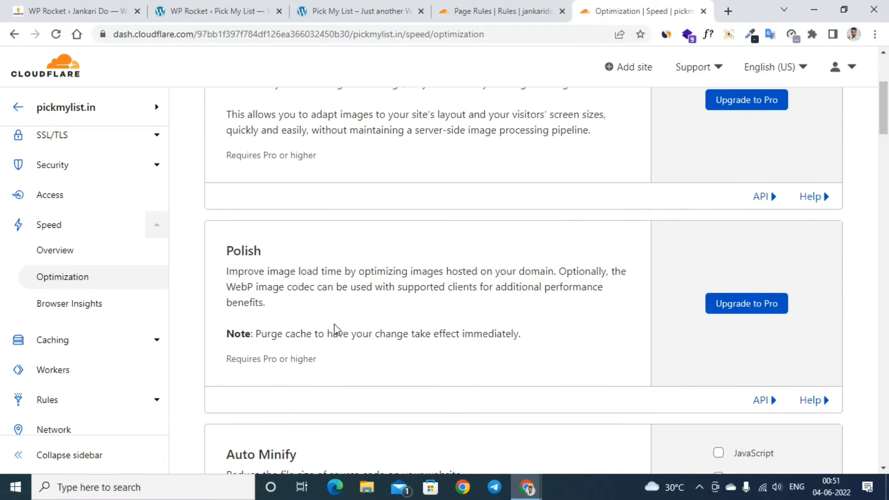
pyautogui.scroll(4, 336, 329)
# - Enable Auto Minify for JavaScript, CSS and HTML, leaving Brotli turned on
pyautogui.scroll(-8, 341, 327)
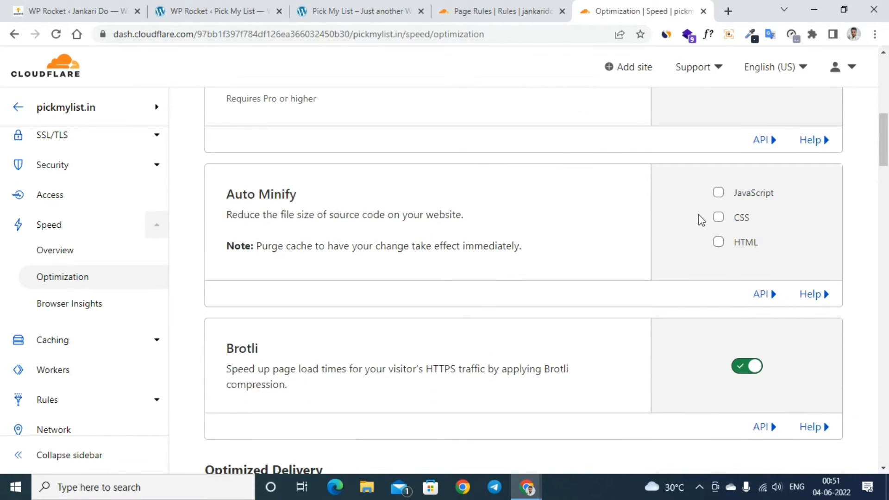
pyautogui.click(719, 193)
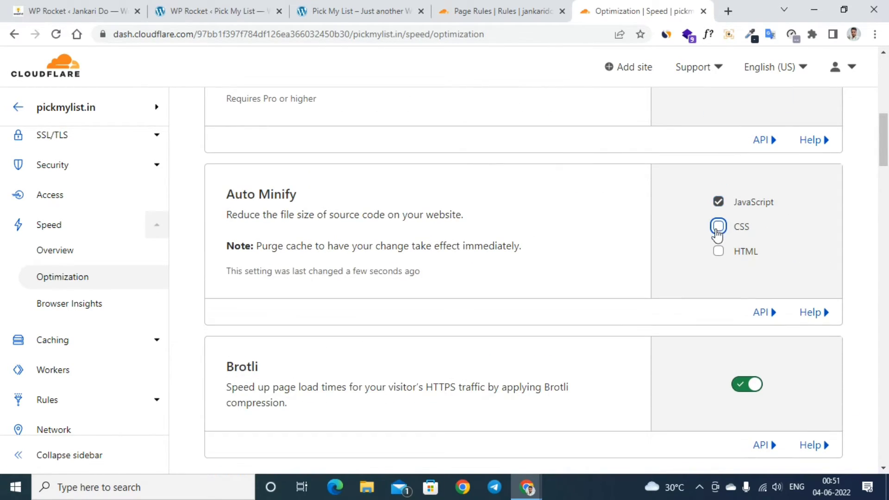
pyautogui.click(719, 228)
pyautogui.click(720, 252)
pyautogui.scroll(-3, 720, 261)
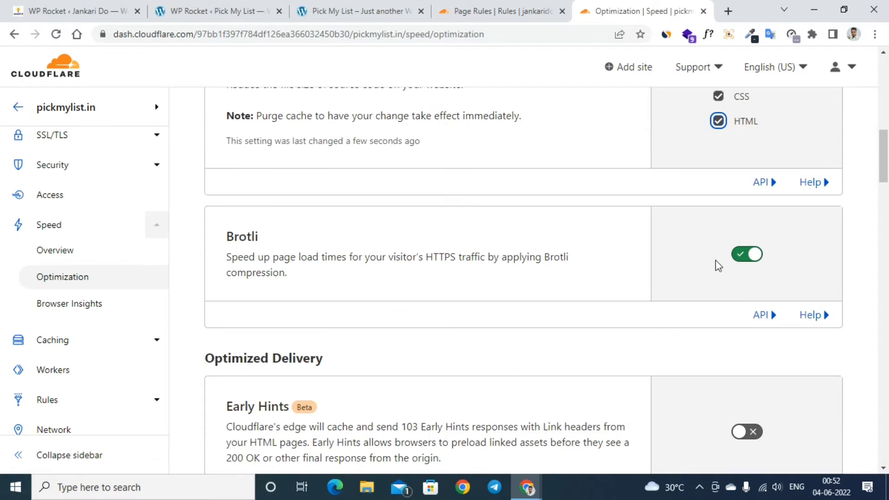
pyautogui.scroll(10, 700, 275)
pyautogui.scroll(2, 699, 287)
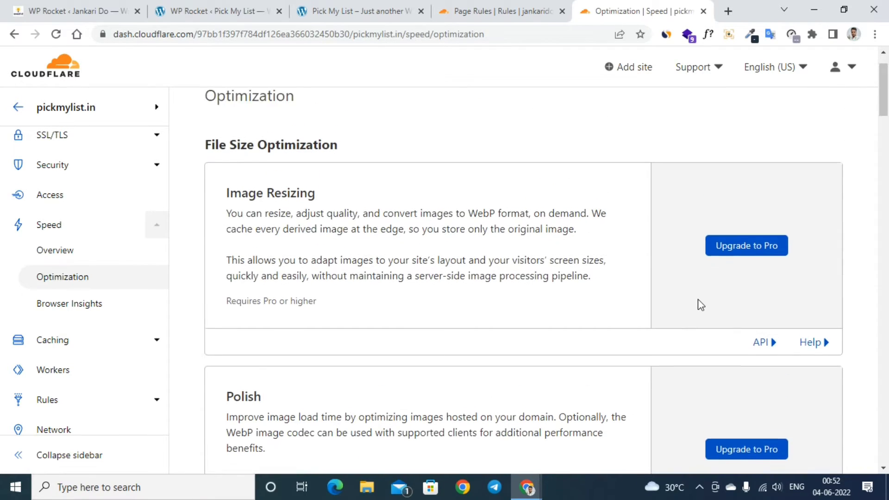
pyautogui.scroll(-3, 70, 366)
pyautogui.click(47, 272)
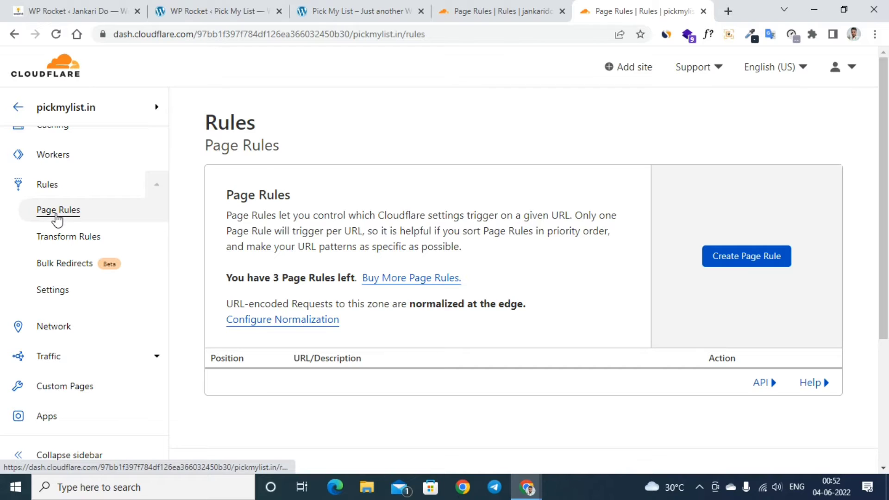
pyautogui.click(733, 262)
pyautogui.scroll(-2, 735, 267)
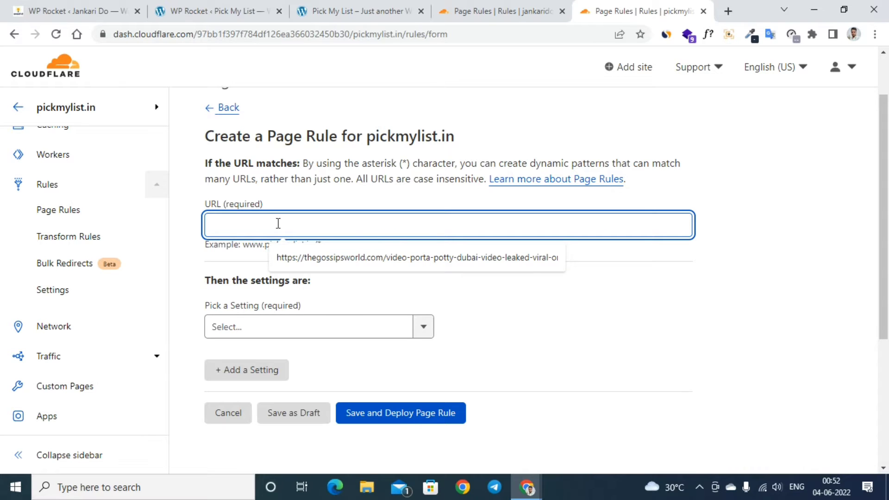
pyautogui.write('http://*pickmylist.in/*preview=true*')
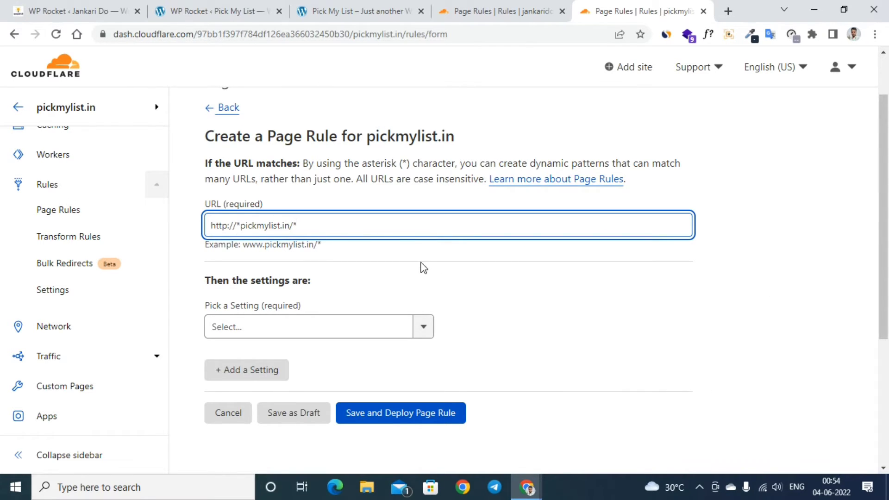
pyautogui.scroll(-1, 310, 287)
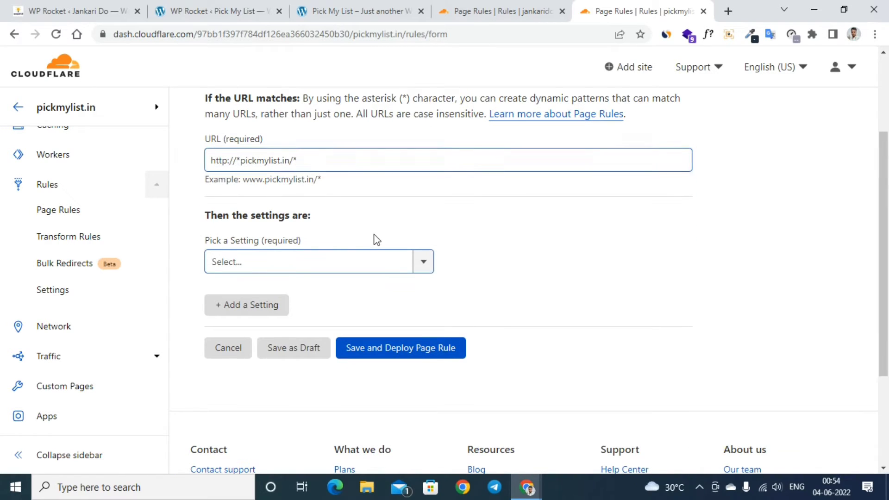
# - Add the Browser Cache TTL setting to the page rule and set it to a day
pyautogui.click(250, 263)
pyautogui.scroll(-1, 262, 345)
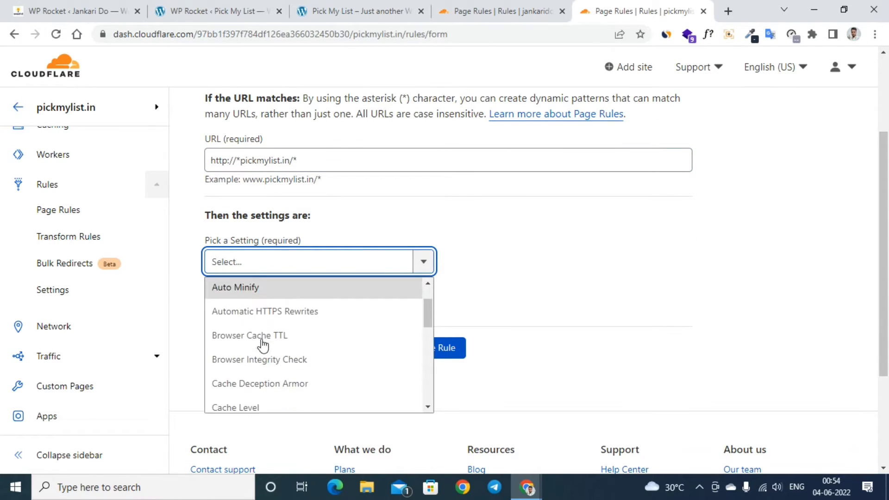
pyautogui.scroll(-1, 263, 345)
pyautogui.click(259, 328)
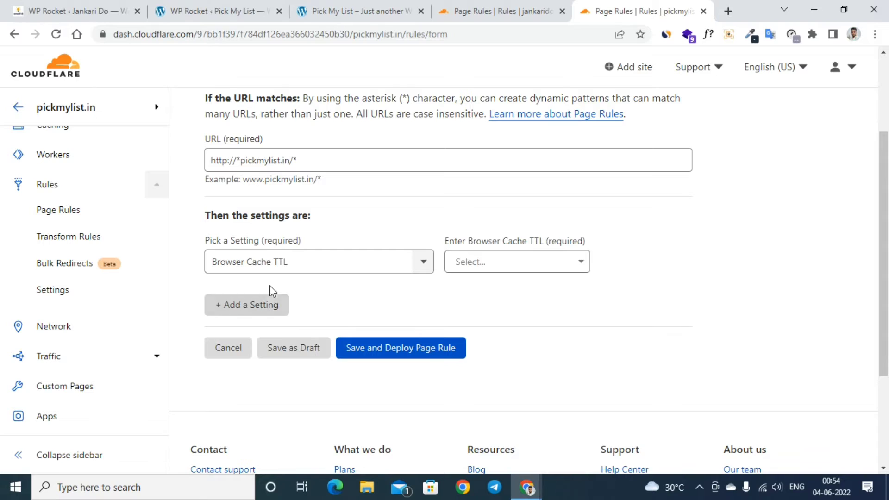
pyautogui.click(516, 262)
pyautogui.click(477, 411)
# - Add a Cache Level setting of Cache Everything to the rule, then save and deploy it
pyautogui.click(280, 302)
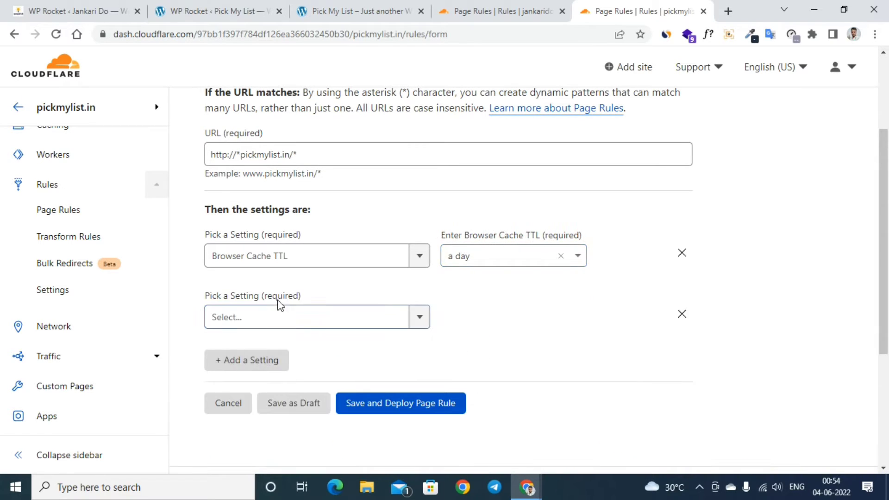
pyautogui.scroll(-2, 287, 300)
pyautogui.click(284, 258)
pyautogui.scroll(-3, 297, 324)
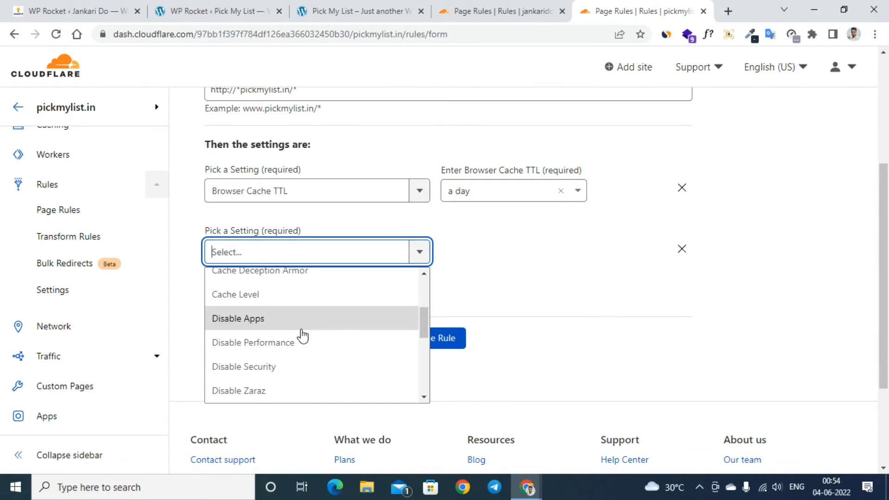
pyautogui.click(279, 297)
pyautogui.click(477, 253)
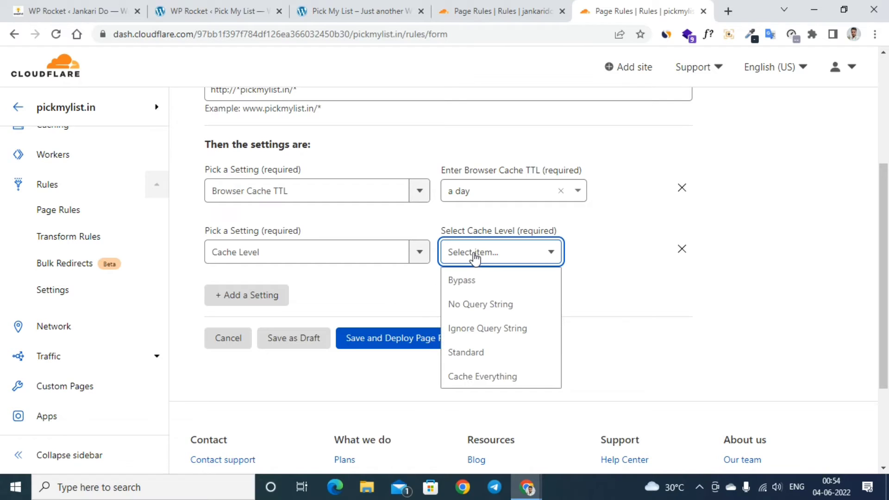
pyautogui.click(478, 378)
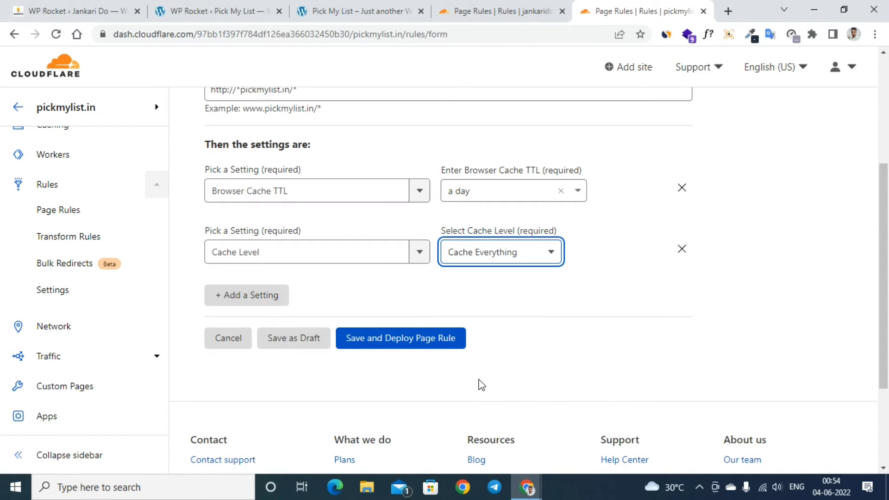
pyautogui.click(386, 338)
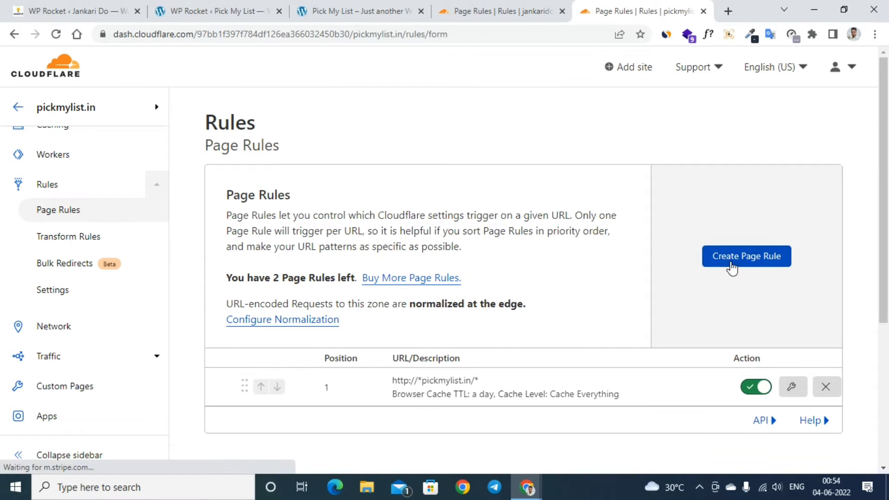
pyautogui.click(731, 260)
pyautogui.click(365, 288)
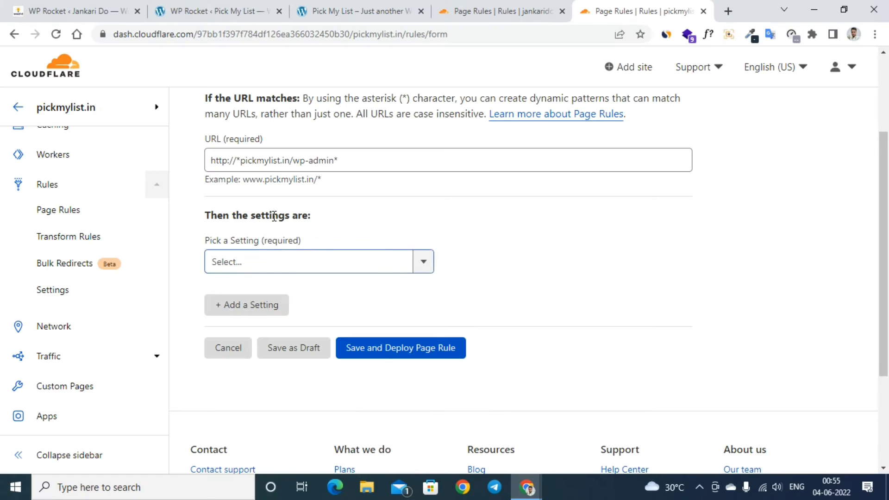
pyautogui.click(322, 260)
pyautogui.scroll(-1, 306, 348)
pyautogui.scroll(-1, 296, 346)
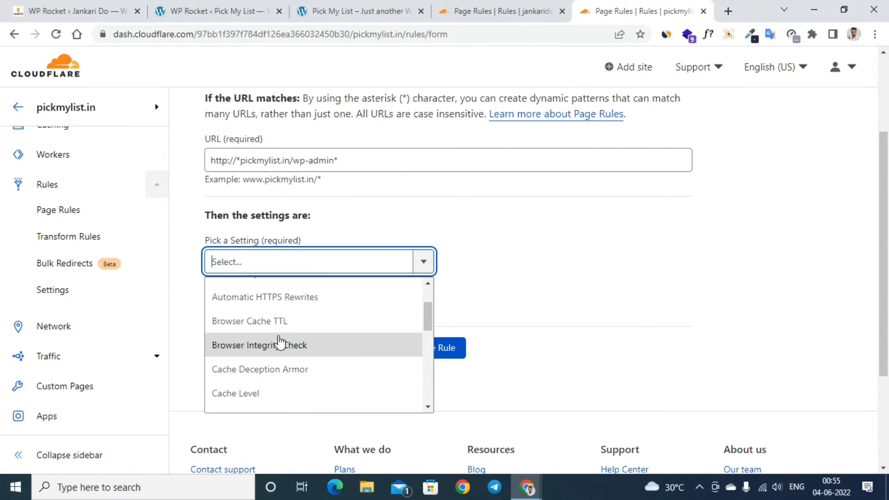
pyautogui.click(304, 345)
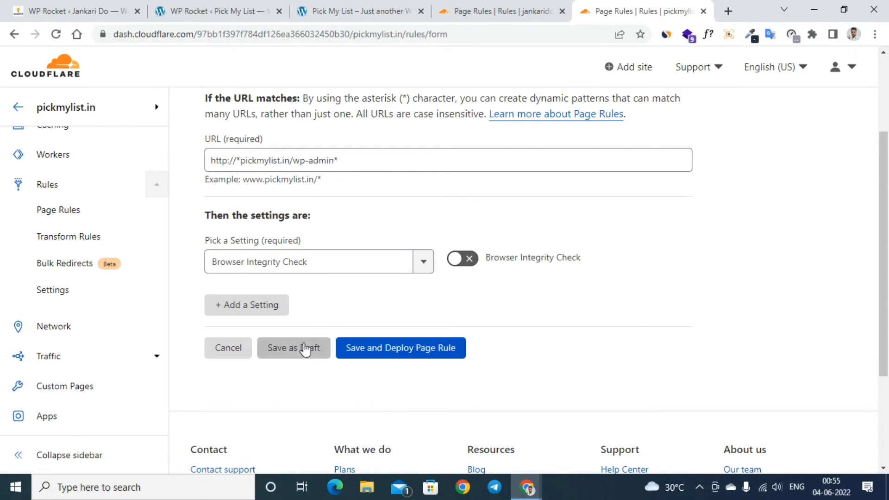
pyautogui.click(470, 268)
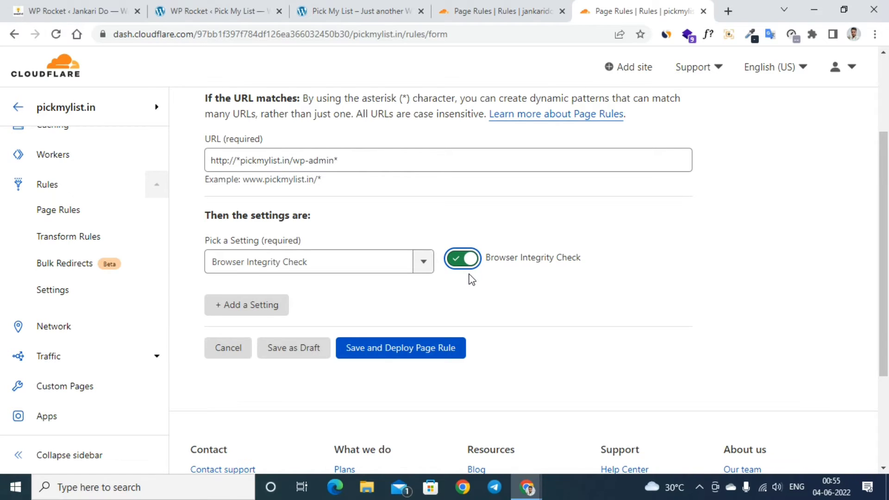
# - Add a Browser Cache TTL setting of 30 minutes to the wp-admin page rule
pyautogui.click(279, 306)
pyautogui.click(259, 327)
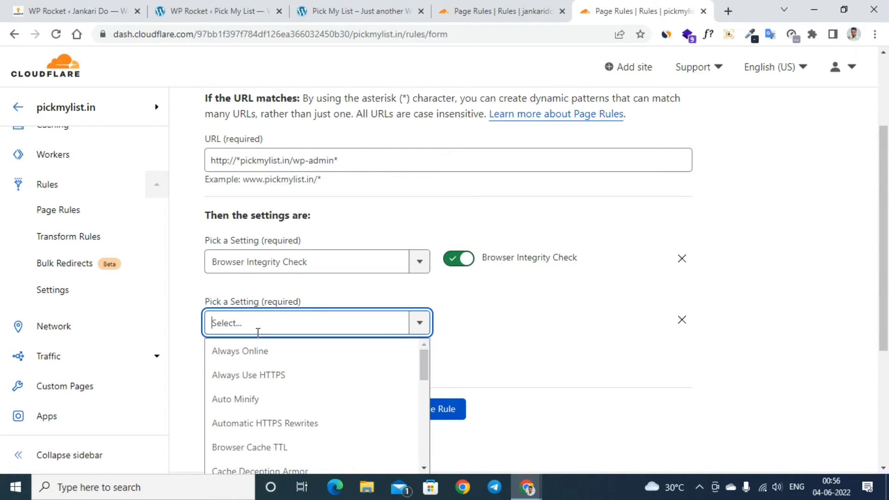
pyautogui.scroll(-3, 292, 398)
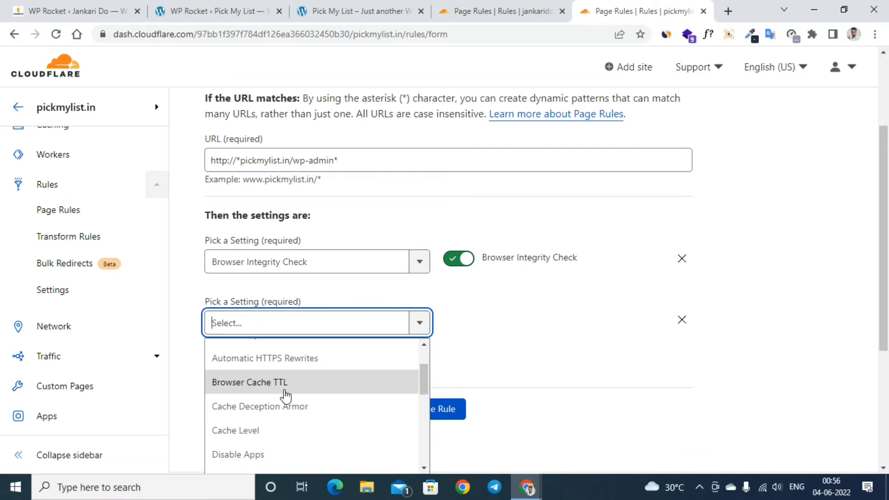
pyautogui.click(284, 392)
pyautogui.click(502, 322)
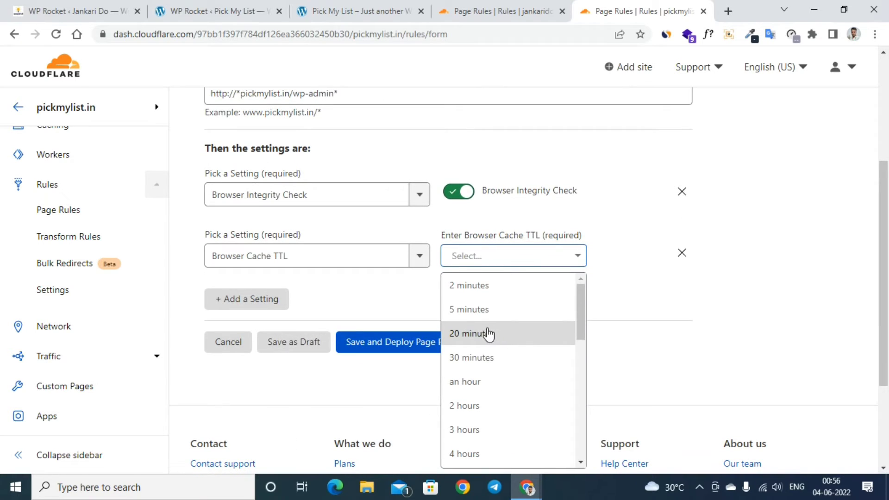
pyautogui.click(481, 358)
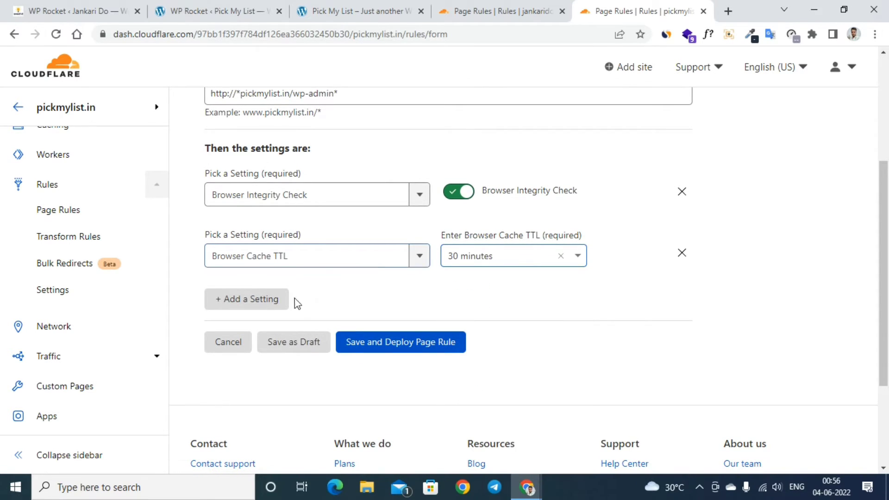
# - Add the Always Online setting to the wp-admin page rule, leaving it off
pyautogui.click(263, 300)
pyautogui.click(268, 317)
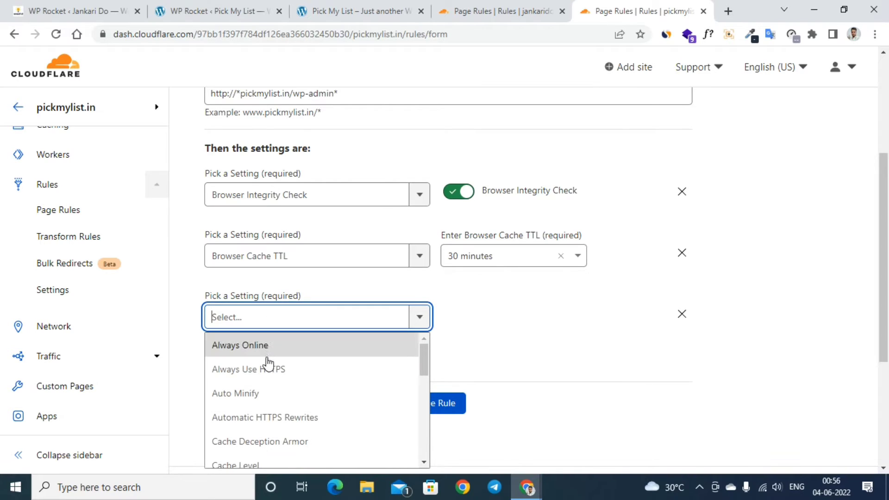
pyautogui.click(238, 347)
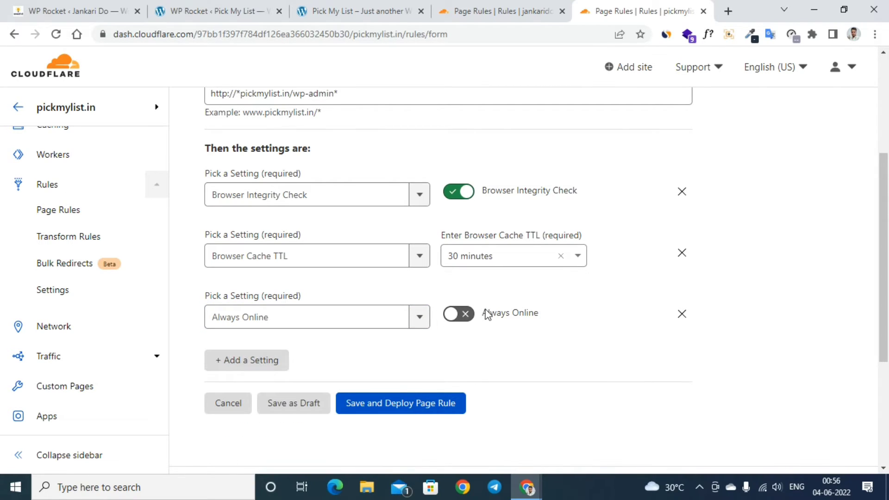
# - Add a Security Level setting of High to the wp-admin page rule
pyautogui.scroll(-2, 477, 329)
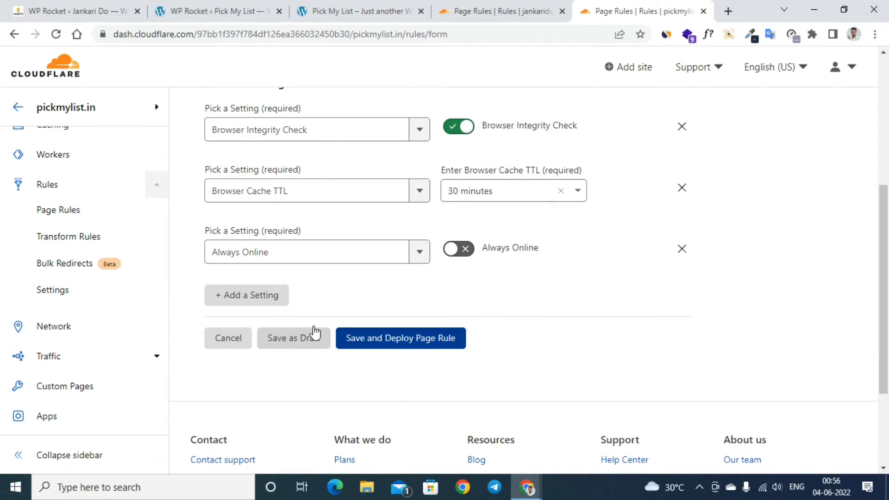
pyautogui.click(280, 300)
pyautogui.scroll(-2, 430, 284)
pyautogui.click(341, 253)
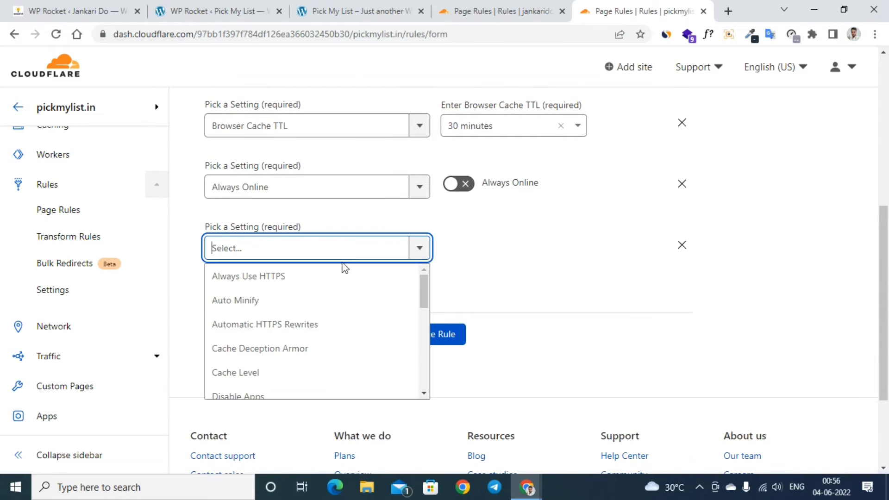
pyautogui.scroll(-6, 288, 333)
pyautogui.click(264, 352)
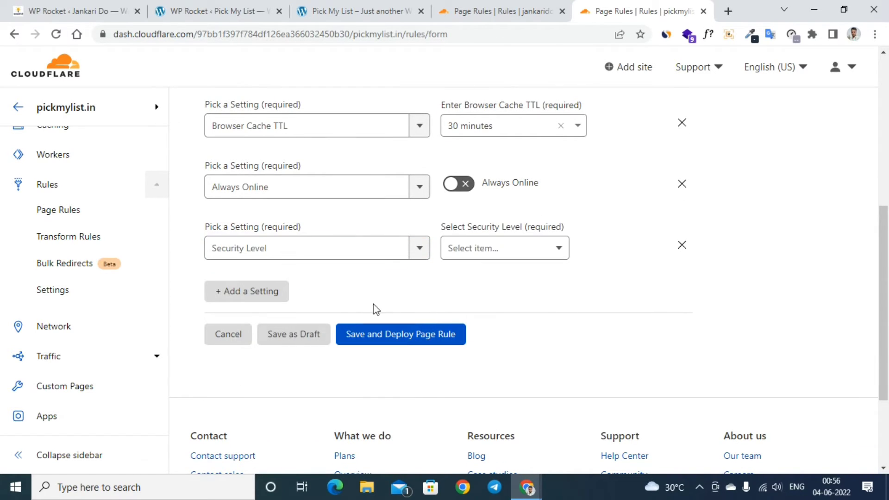
pyautogui.click(490, 255)
pyautogui.click(469, 352)
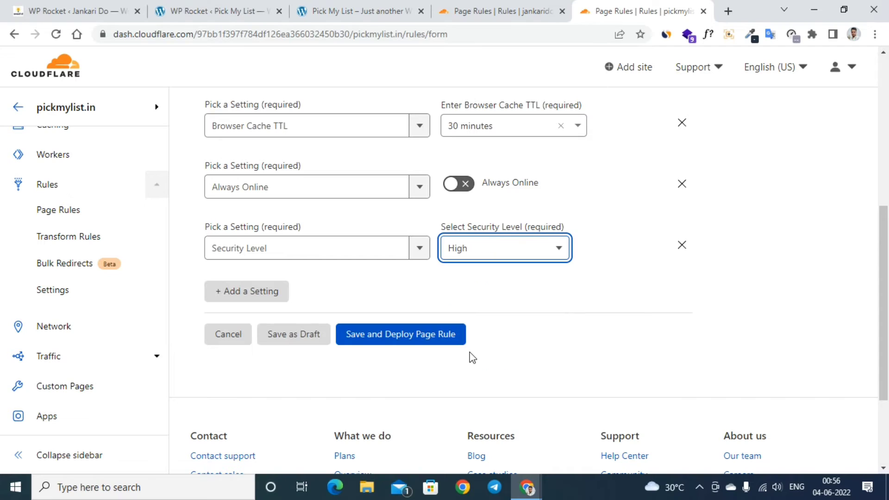
# - Add a Cache Level setting of Bypass to the wp-admin page rule
pyautogui.click(277, 299)
pyautogui.click(268, 301)
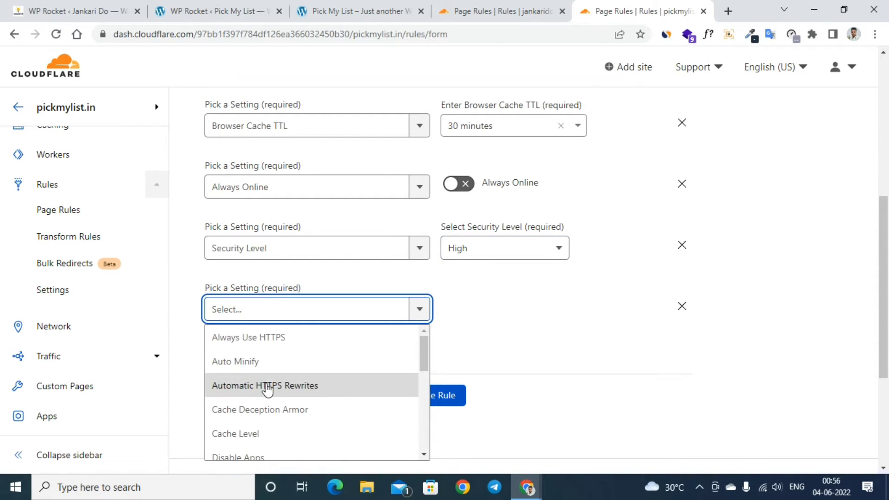
pyautogui.scroll(-2, 268, 389)
pyautogui.click(284, 371)
pyautogui.click(452, 310)
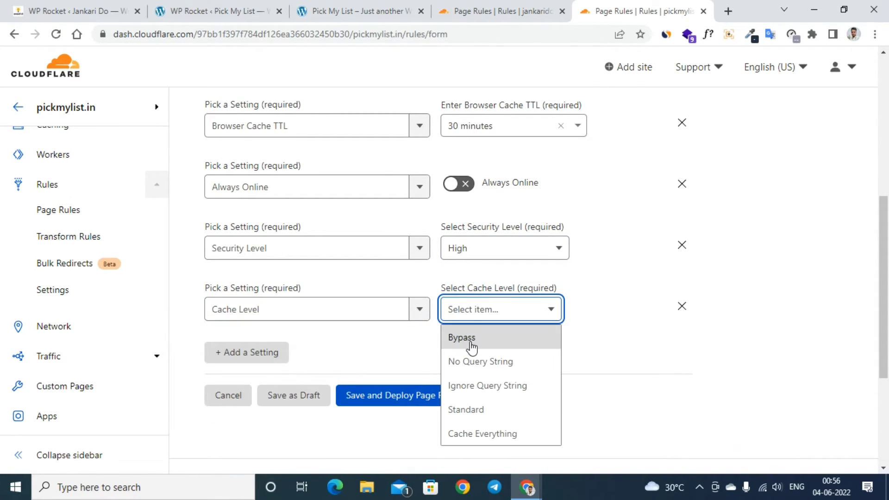
pyautogui.click(475, 337)
# - Add the Disable Apps setting to the wp-admin page rule
pyautogui.scroll(-2, 346, 337)
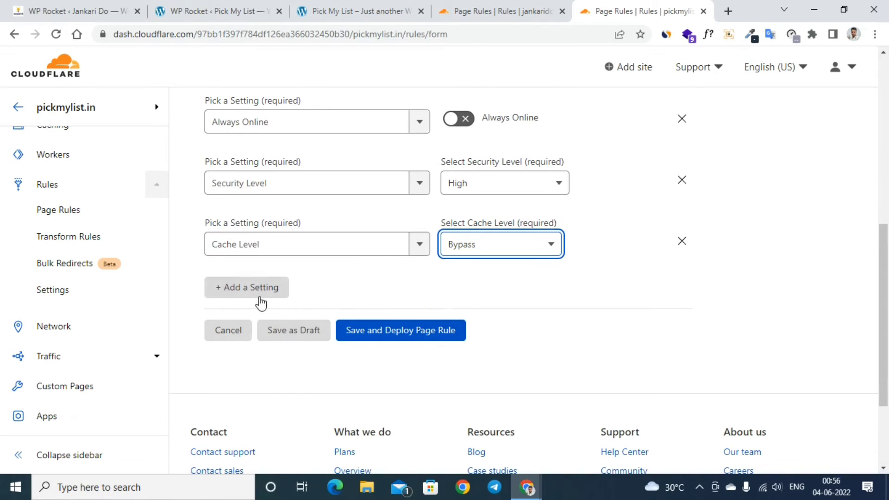
pyautogui.click(258, 289)
pyautogui.click(285, 306)
pyautogui.scroll(-2, 278, 395)
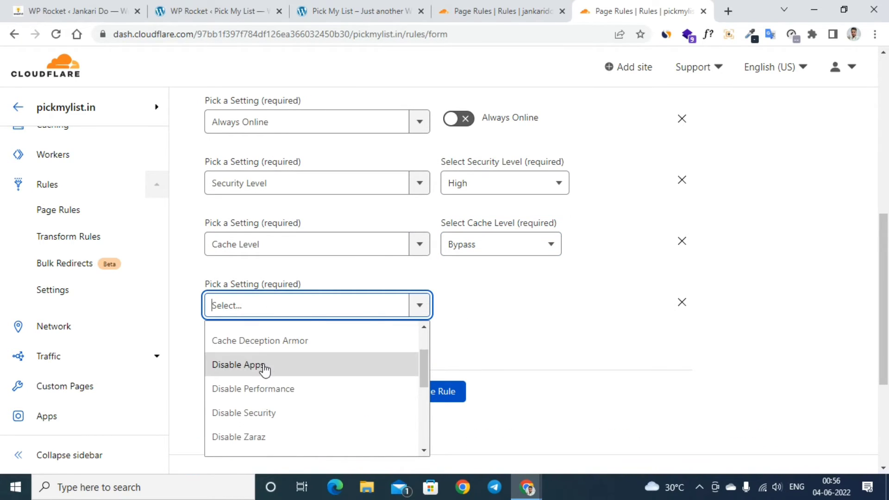
pyautogui.click(243, 366)
# - Add the Disable Performance setting to the wp-admin rule, then save and deploy the rule
pyautogui.scroll(-1, 263, 304)
pyautogui.click(250, 287)
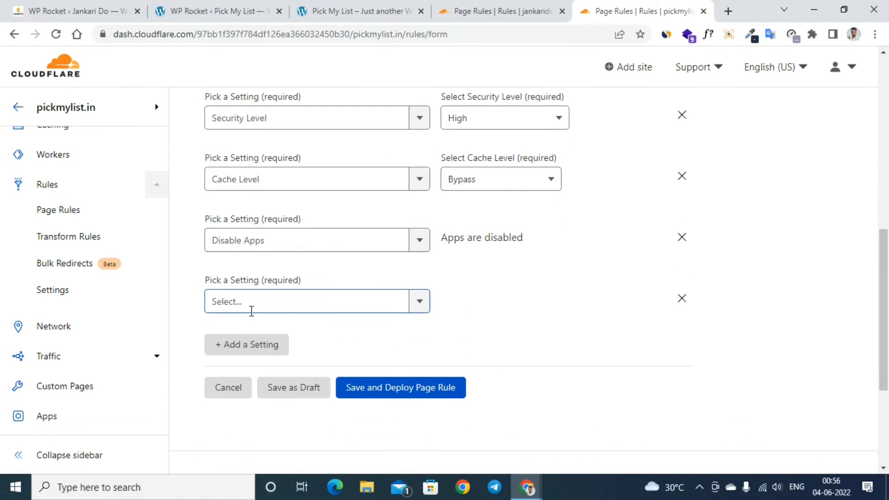
pyautogui.click(250, 305)
pyautogui.scroll(-2, 262, 404)
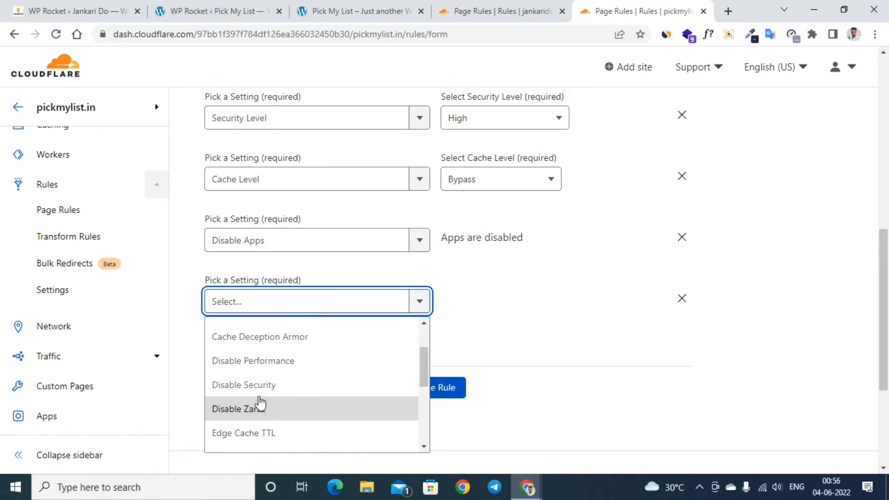
pyautogui.click(285, 371)
pyautogui.scroll(-1, 285, 371)
pyautogui.click(382, 329)
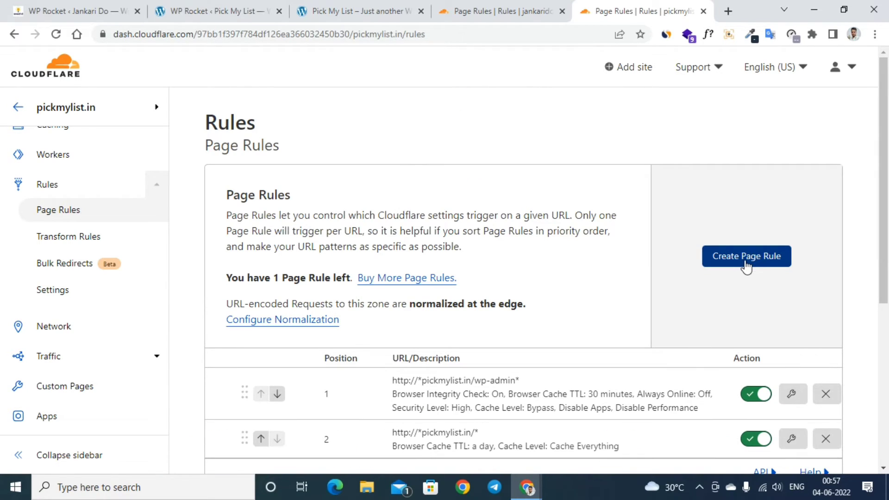
pyautogui.click(746, 257)
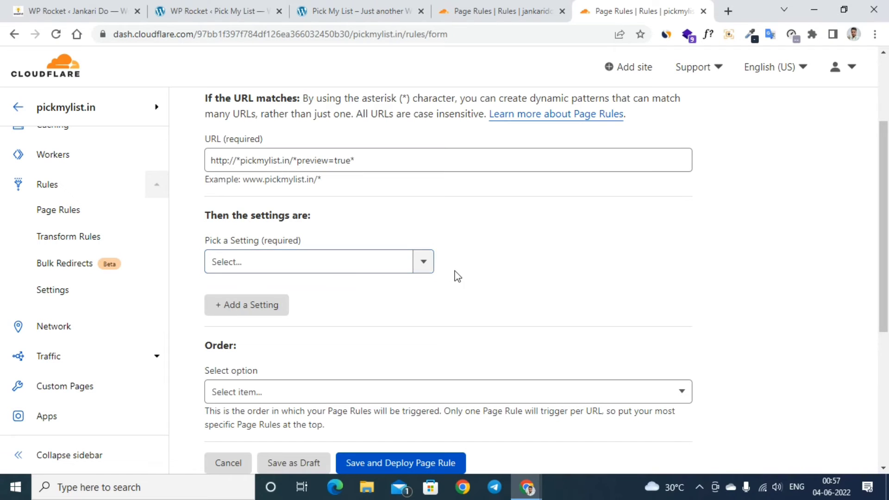
pyautogui.click(369, 262)
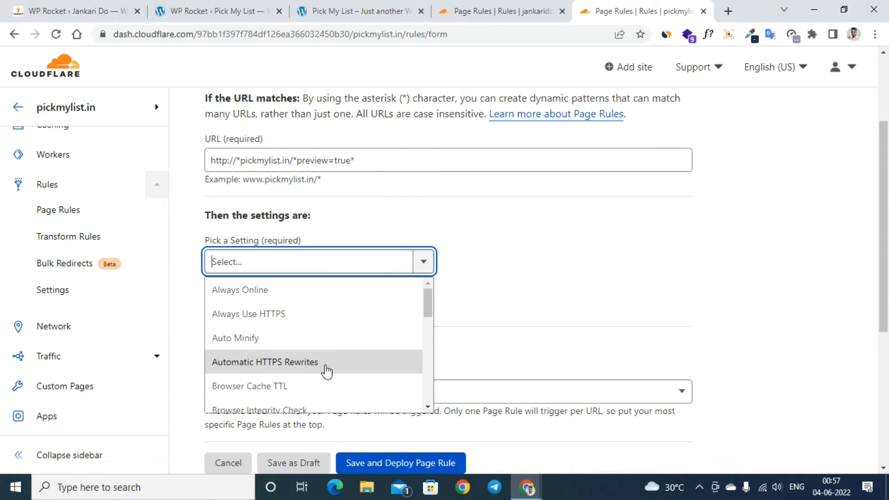
pyautogui.scroll(-1, 330, 381)
pyautogui.scroll(-1, 330, 380)
pyautogui.click(324, 351)
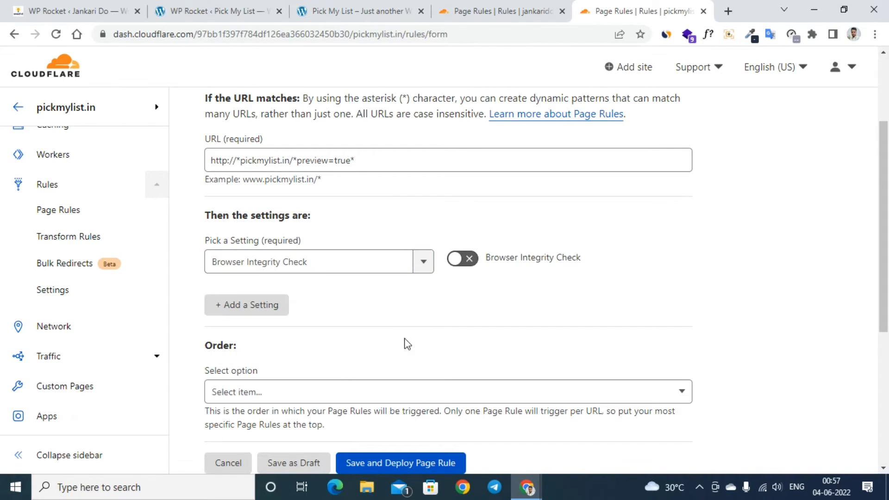
pyautogui.click(464, 261)
# - Add a Browser Cache TTL setting of 30 minutes to the preview page rule
pyautogui.scroll(-3, 258, 174)
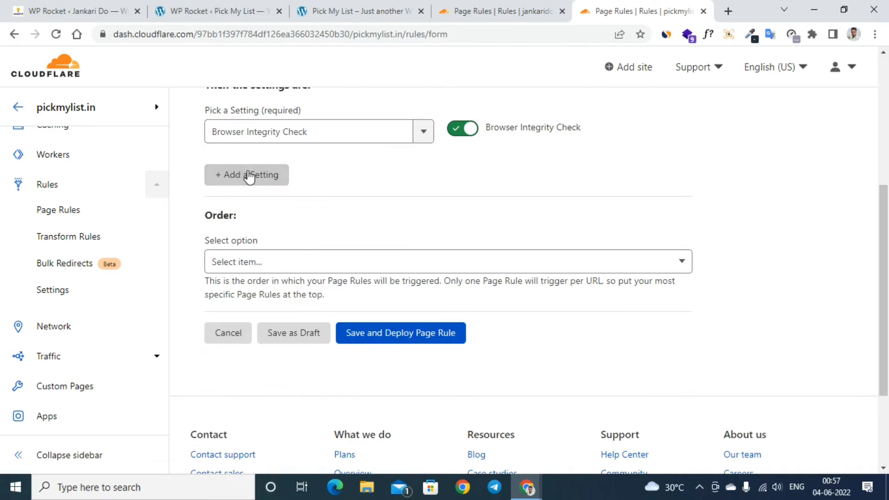
pyautogui.click(258, 175)
pyautogui.click(296, 199)
pyautogui.scroll(-3, 300, 292)
pyautogui.scroll(2, 299, 283)
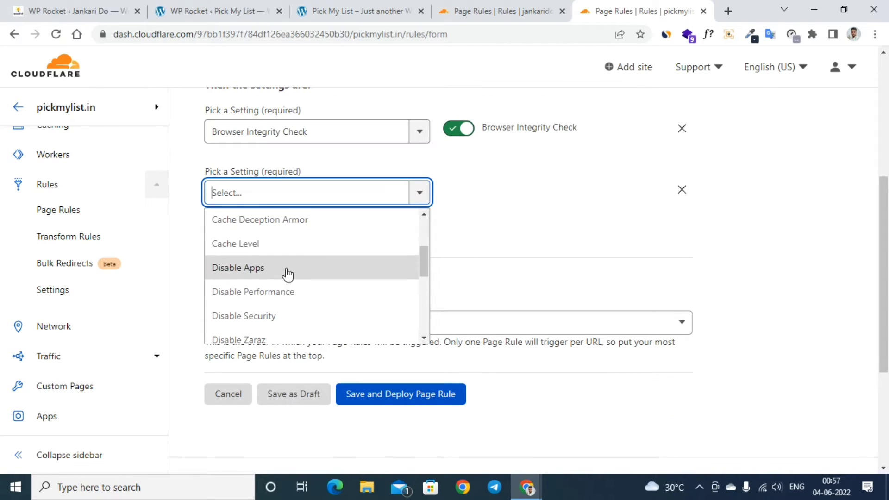
pyautogui.click(288, 255)
pyautogui.click(481, 194)
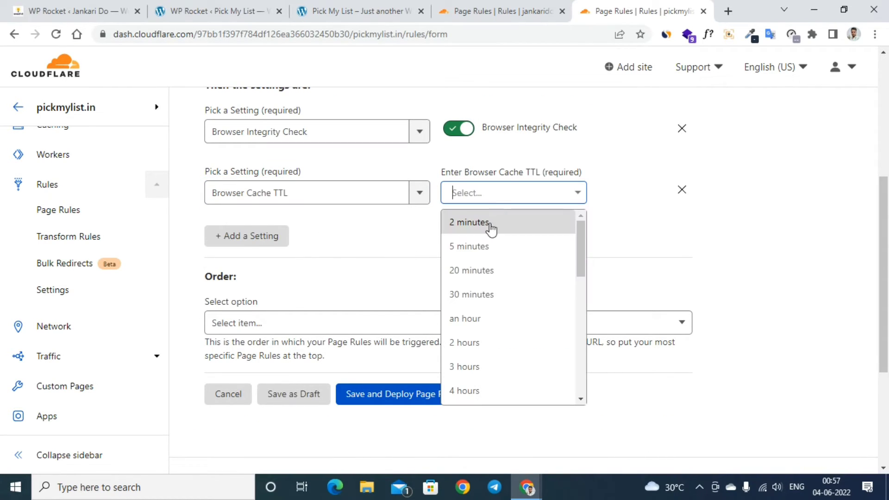
pyautogui.click(485, 294)
# - Add the Always Online setting to the preview page rule, leaving it off
pyautogui.scroll(-2, 448, 255)
pyautogui.click(268, 179)
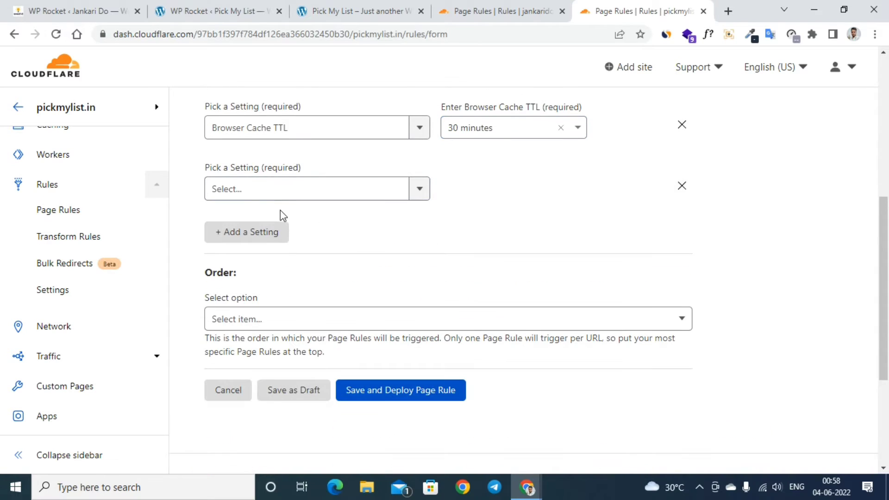
pyautogui.click(280, 193)
pyautogui.click(284, 260)
pyautogui.click(276, 181)
pyautogui.scroll(4, 360, 210)
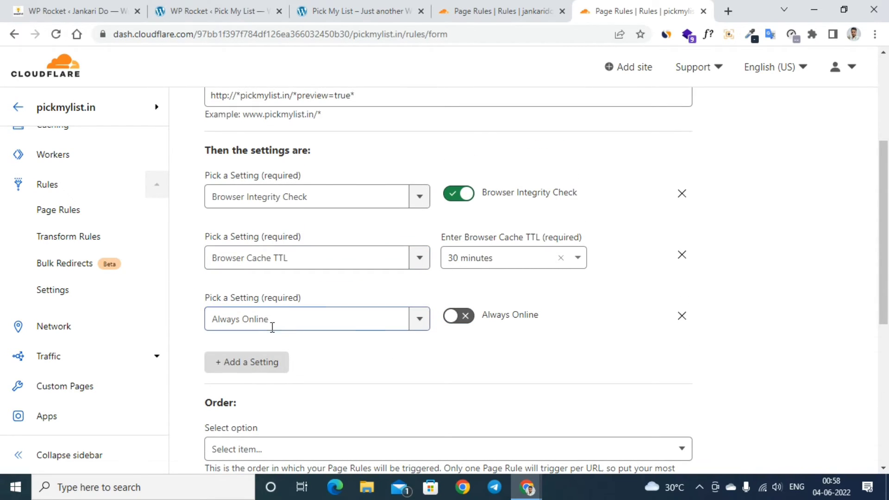
# - Add a Security Level setting of High to the preview page rule
pyautogui.click(278, 367)
pyautogui.scroll(-4, 238, 173)
pyautogui.click(248, 191)
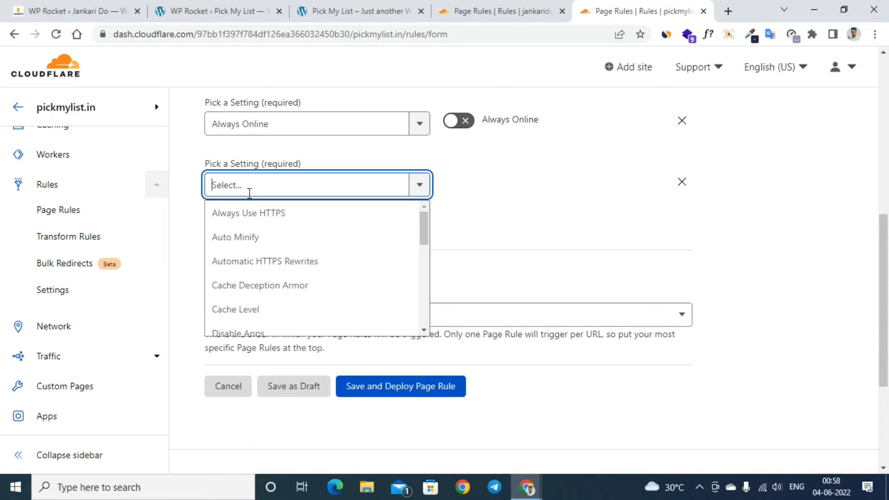
pyautogui.click(260, 241)
pyautogui.click(465, 185)
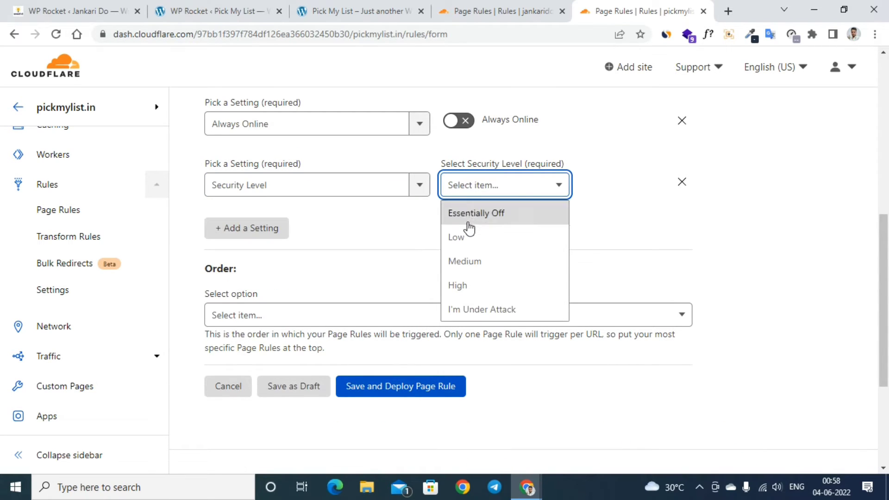
pyautogui.click(458, 285)
# - Add a Cache Level setting of Bypass to the preview page rule
pyautogui.click(270, 237)
pyautogui.click(270, 247)
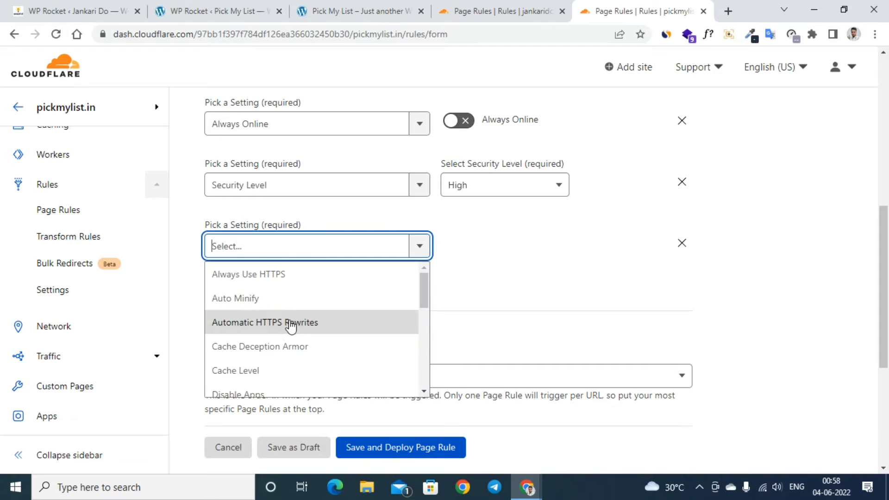
pyautogui.scroll(-2, 295, 328)
pyautogui.click(279, 309)
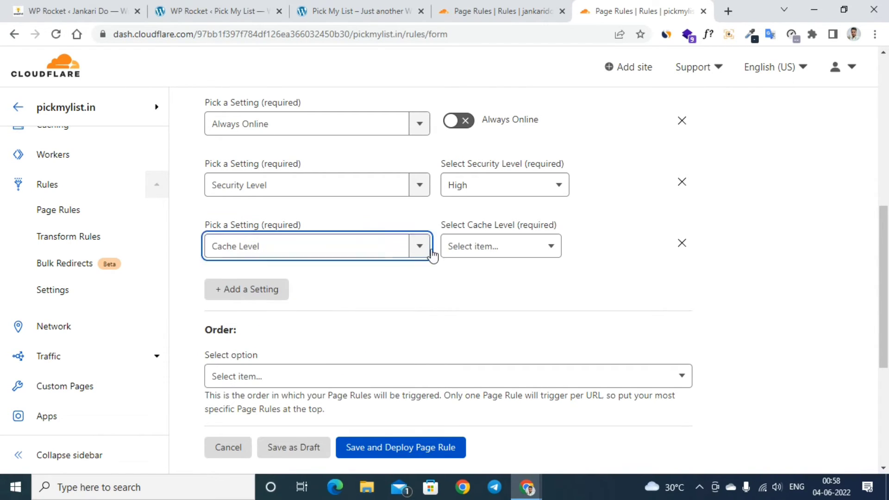
pyautogui.click(465, 252)
pyautogui.click(464, 274)
# - Add the Disable Apps setting to the preview page rule
pyautogui.scroll(-1, 324, 250)
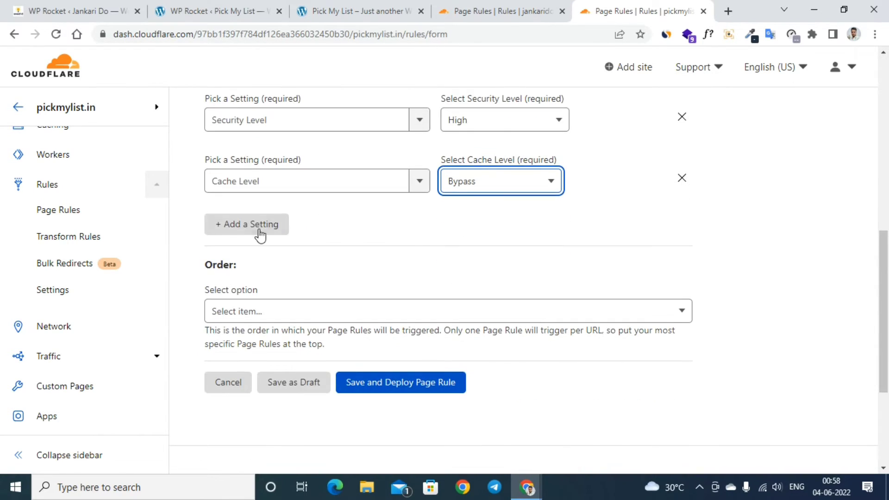
pyautogui.click(267, 232)
pyautogui.click(276, 250)
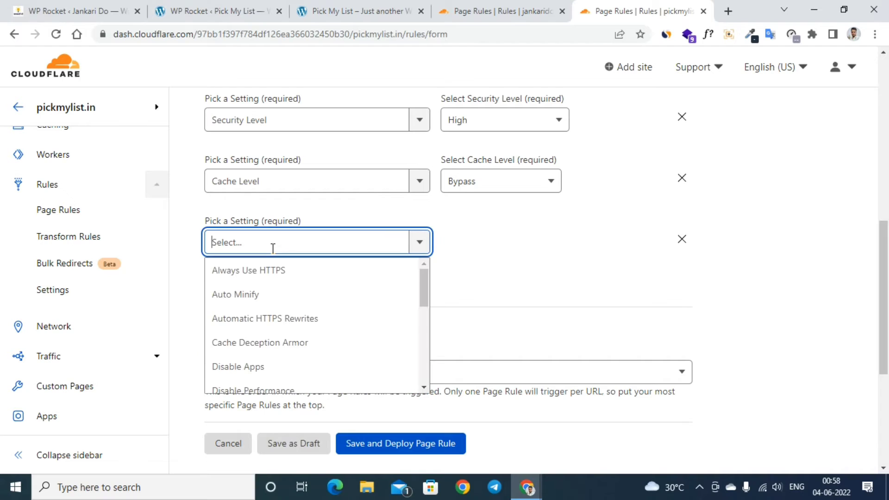
pyautogui.click(286, 377)
# - Add the Disable Performance setting to the preview rule, then save and deploy the rule
pyautogui.click(276, 290)
pyautogui.click(248, 301)
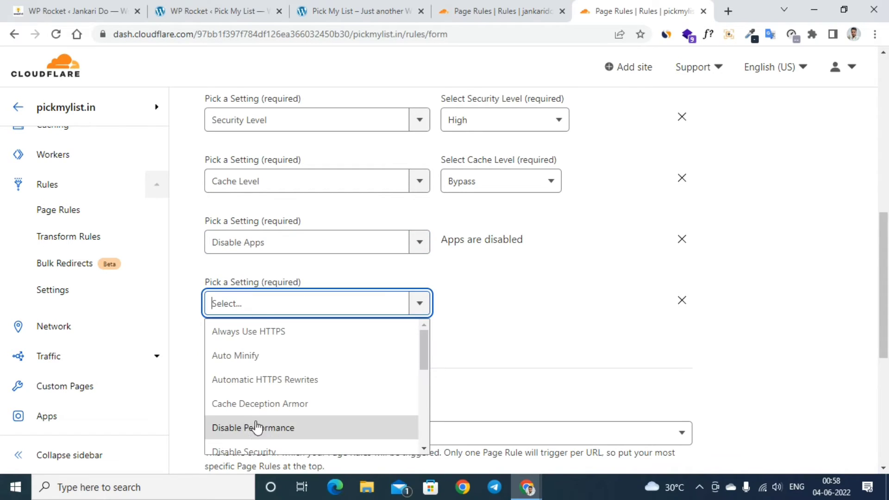
pyautogui.click(264, 436)
pyautogui.scroll(-4, 507, 291)
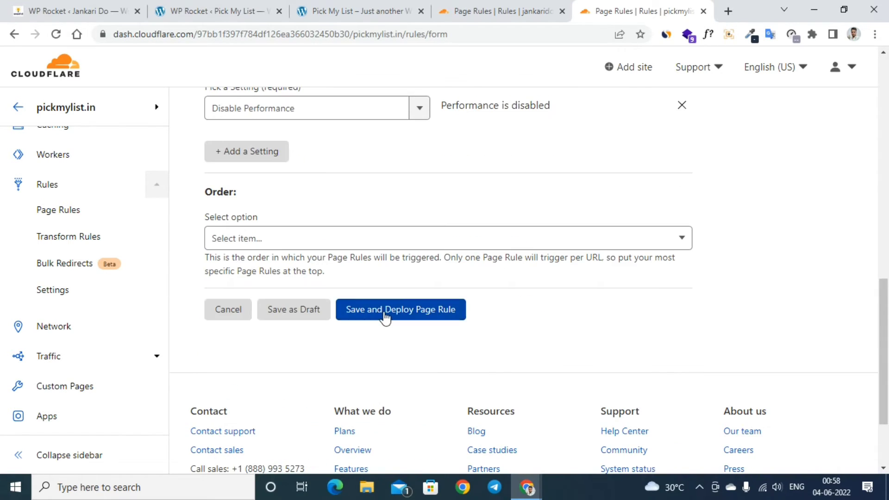
pyautogui.click(384, 317)
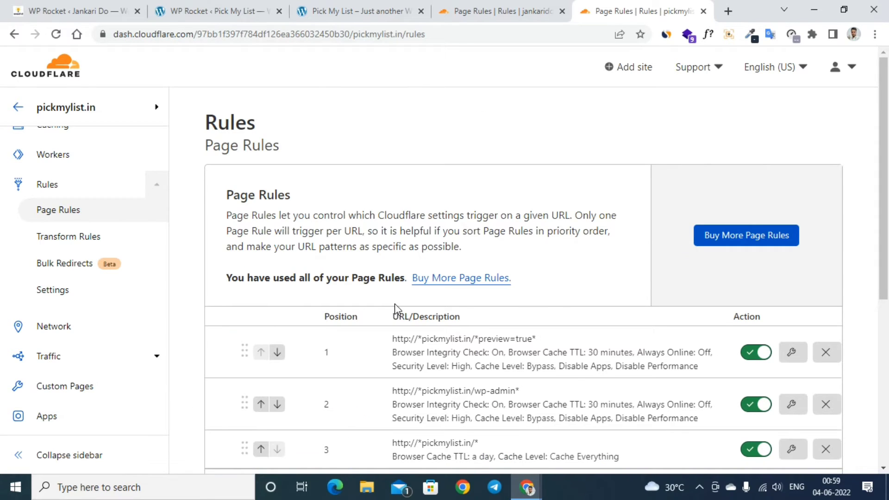
pyautogui.scroll(-3, 412, 301)
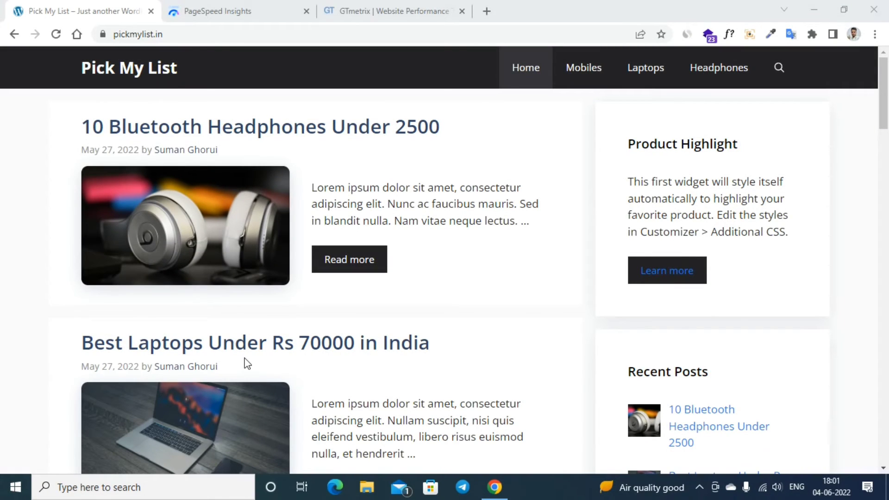
# - Look over the Pick My List homepage and examine its mobile and desktop scores and metrics in PageSpeed Insights
pyautogui.scroll(-15, 304, 359)
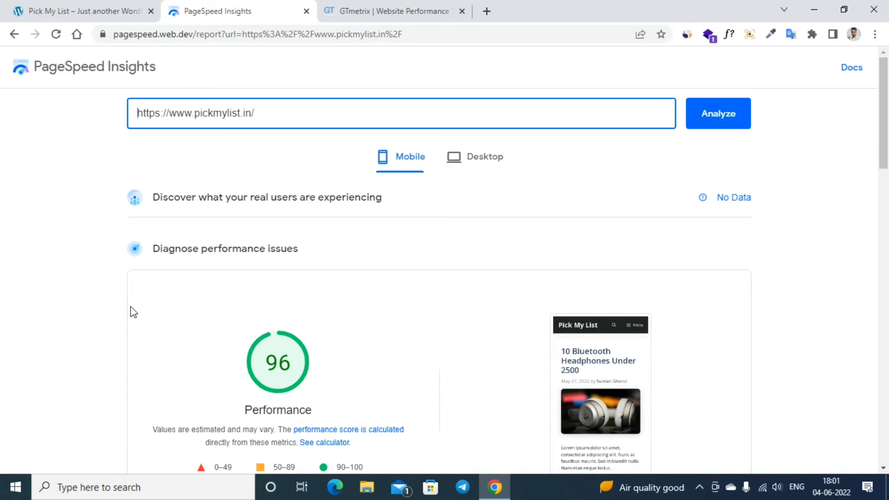
pyautogui.scroll(-2, 139, 315)
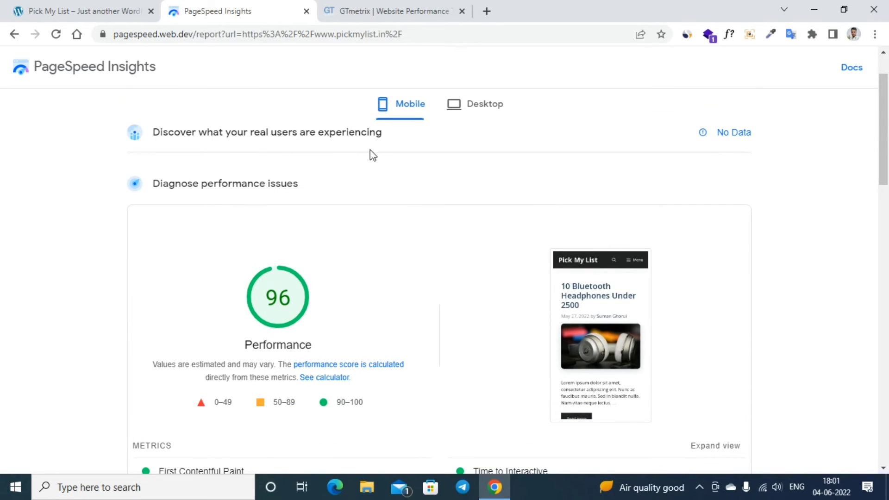
pyautogui.click(475, 109)
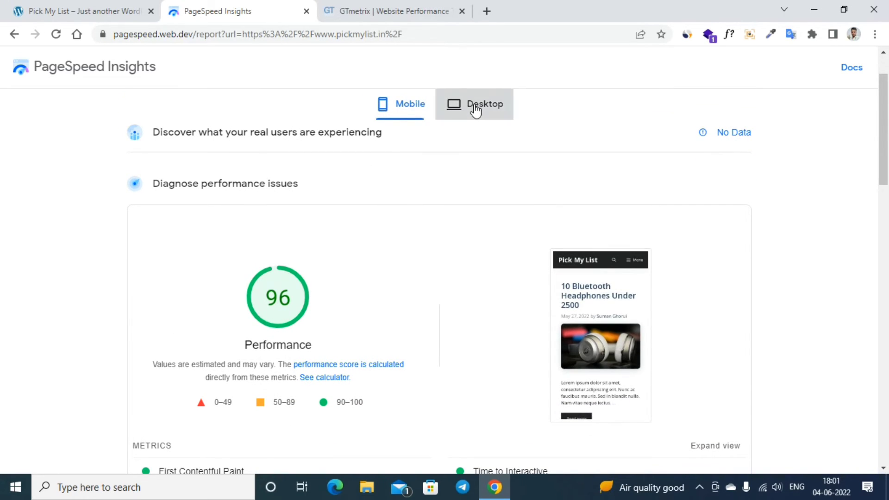
pyautogui.click(400, 124)
pyautogui.scroll(-6, 423, 238)
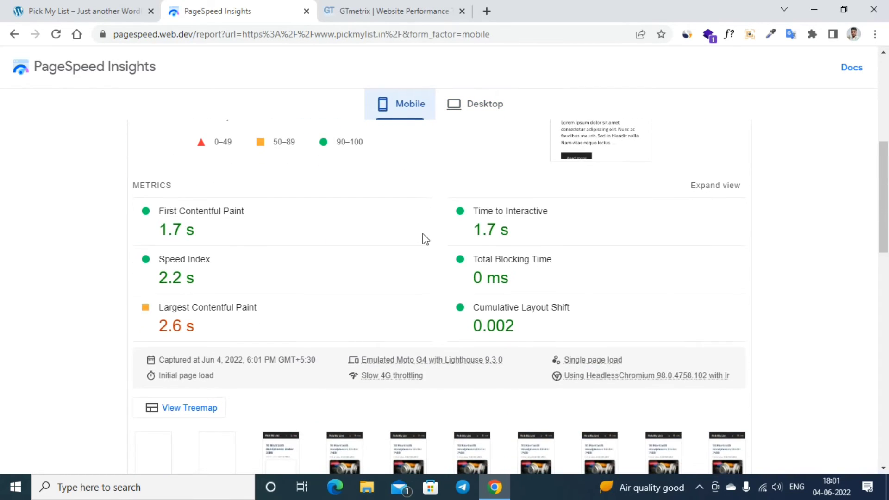
pyautogui.scroll(4, 423, 238)
# - Open the Best Laptops Under Rs 70000 in India post on the site and look through its content
pyautogui.hotkey('ctrl', 'shift', 'Tab')
pyautogui.click(207, 222)
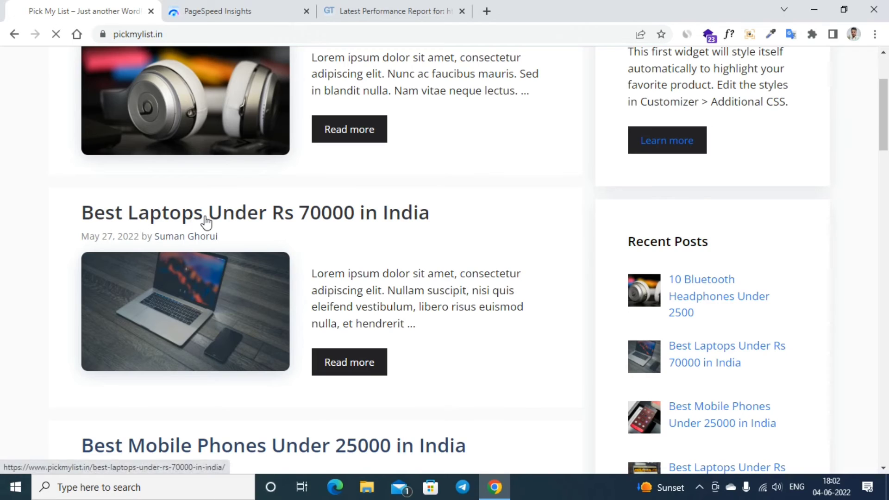
pyautogui.scroll(-1, 179, 238)
pyautogui.scroll(-5, 304, 183)
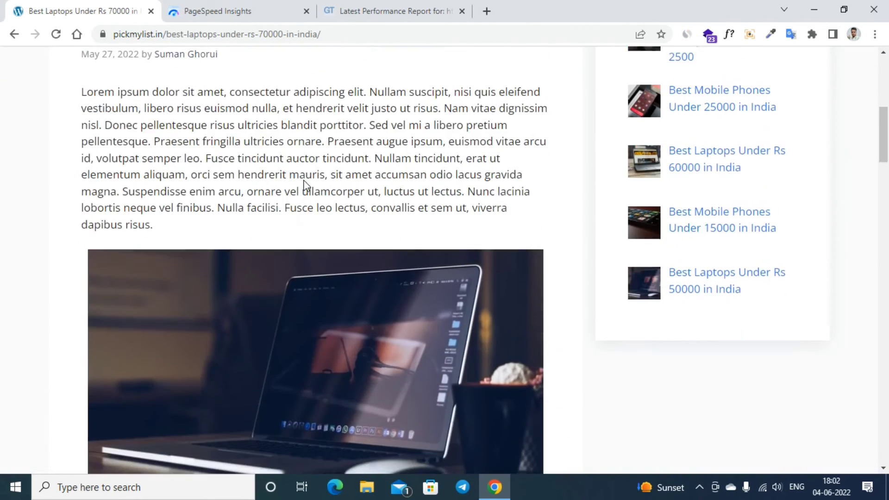
pyautogui.scroll(-18, 305, 185)
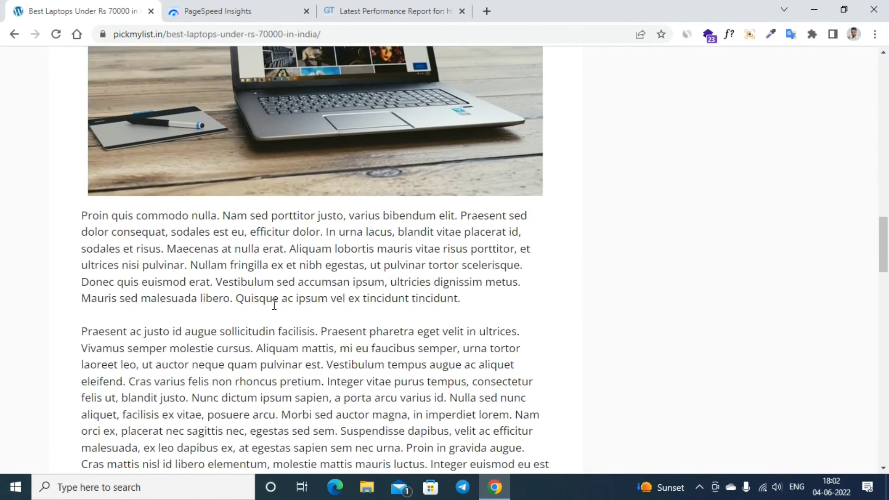
pyautogui.scroll(-18, 274, 305)
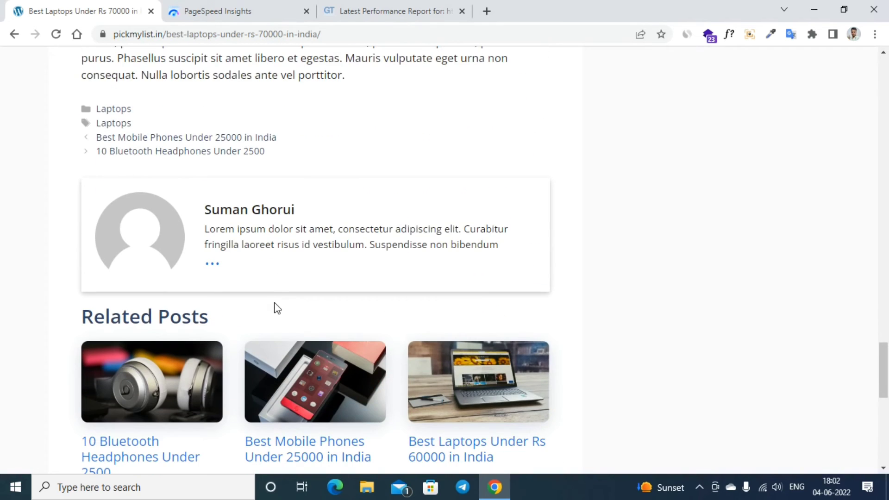
pyautogui.scroll(-4, 277, 308)
pyautogui.scroll(18, 405, 284)
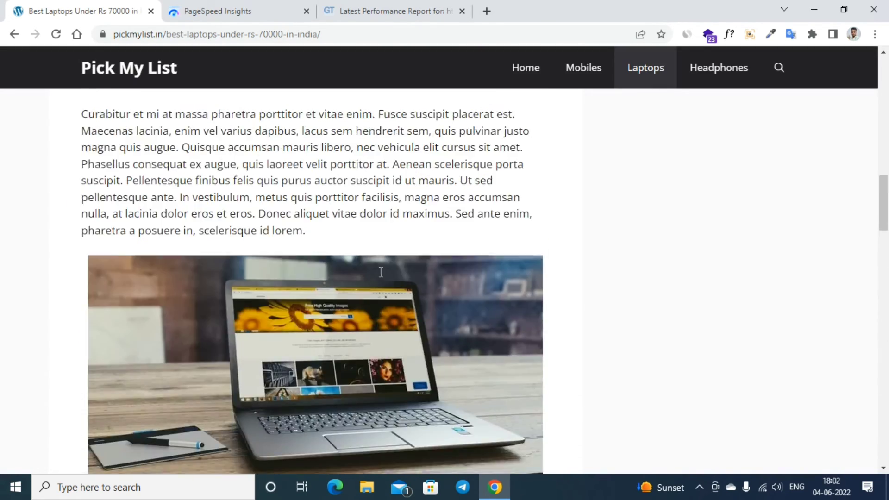
# - Examine the PageSpeed Insights performance of the Best Laptops Under Rs 70000 post for both mobile and desktop
pyautogui.hotkey('ctrl', 'Tab')
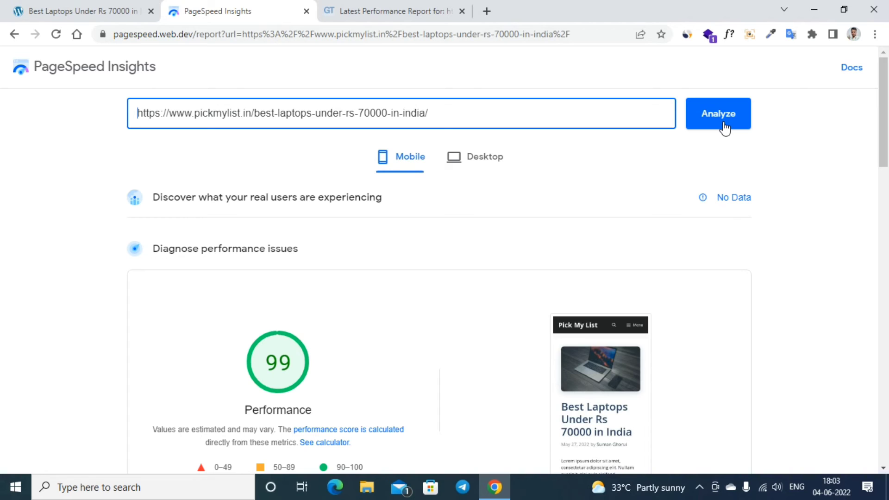
pyautogui.scroll(-3, 357, 311)
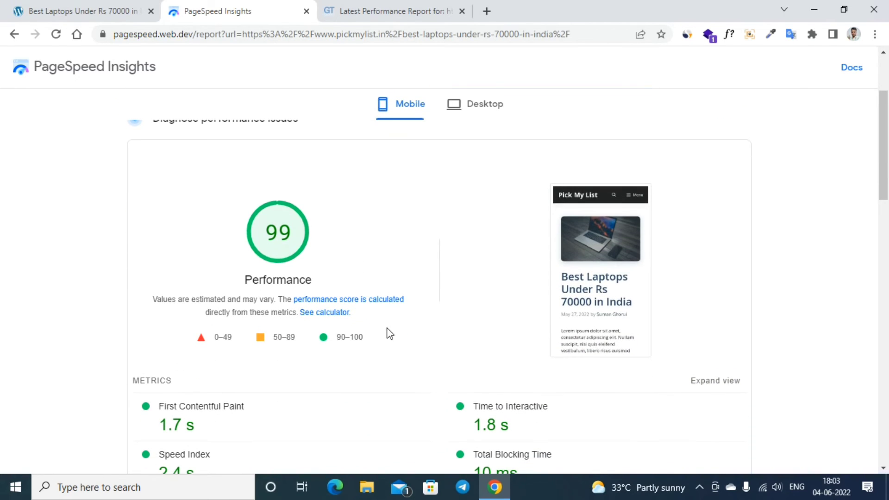
pyautogui.scroll(-3, 388, 333)
pyautogui.scroll(5, 389, 337)
pyautogui.click(476, 172)
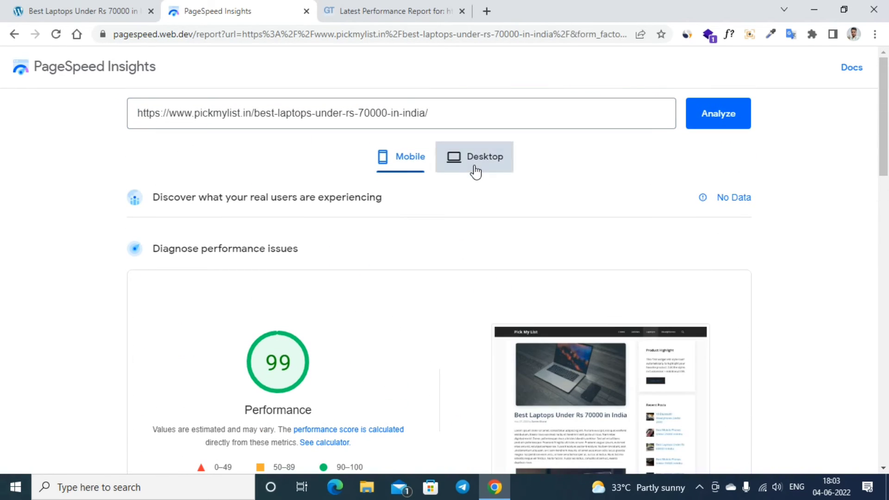
pyautogui.scroll(-2, 406, 330)
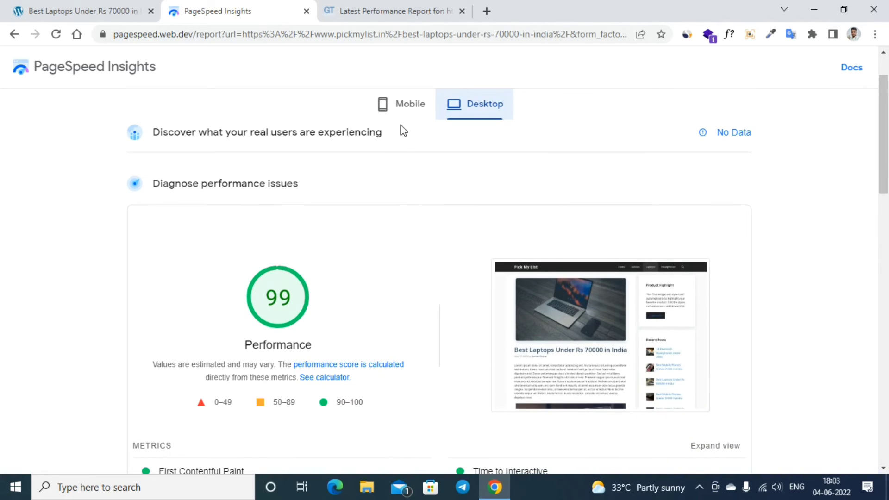
pyautogui.click(407, 107)
pyautogui.scroll(2, 359, 338)
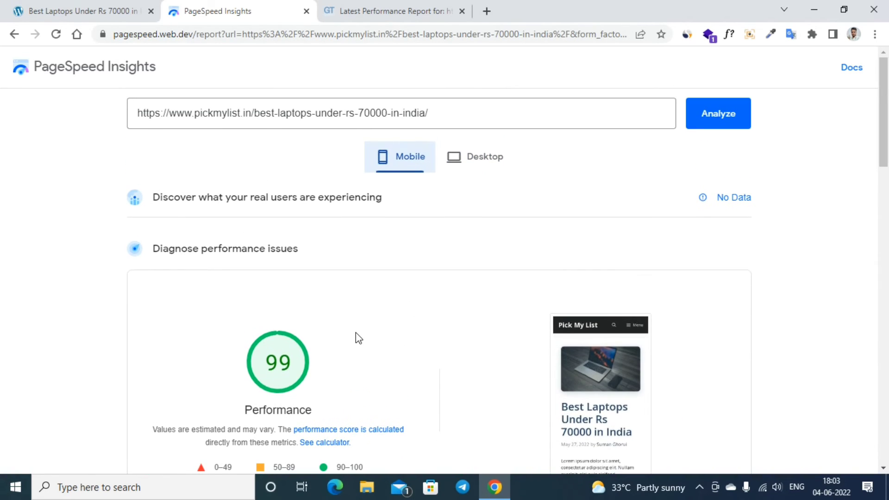
pyautogui.click(460, 158)
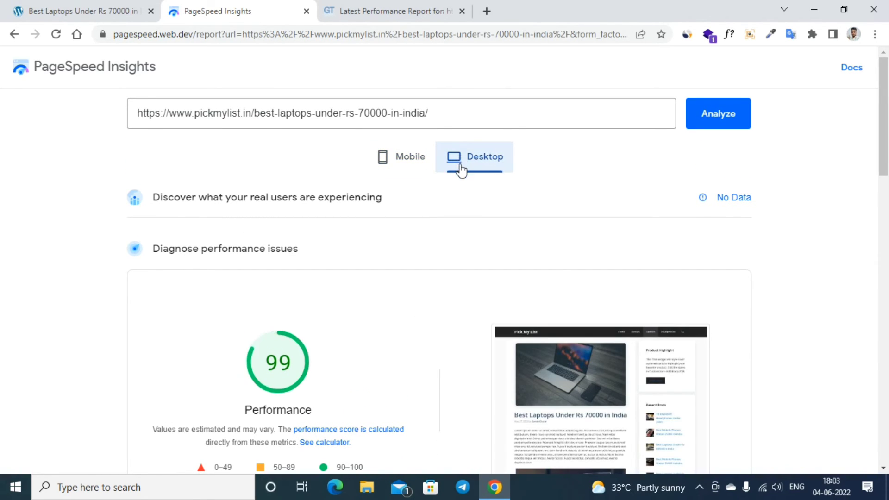
pyautogui.click(394, 11)
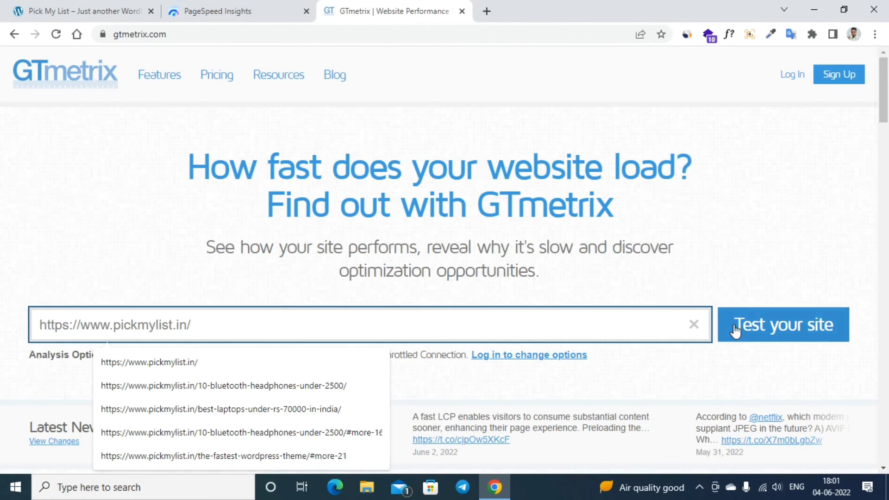
pyautogui.click(751, 333)
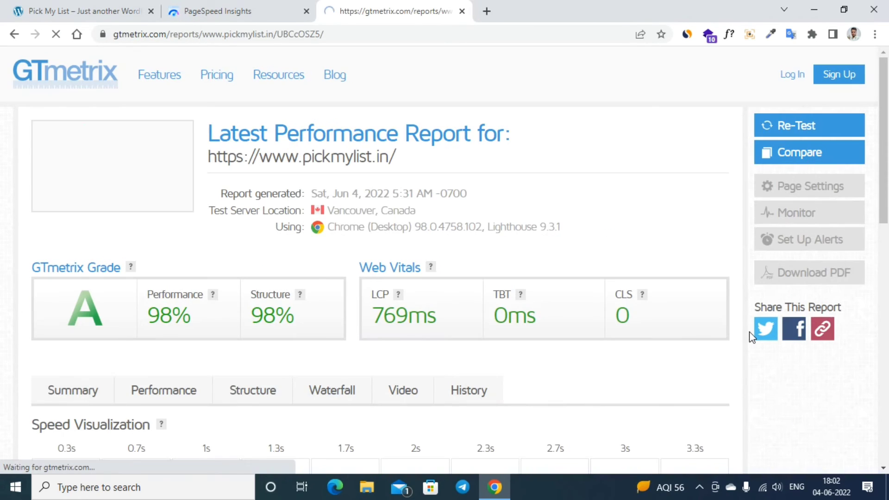
pyautogui.scroll(-1, 748, 332)
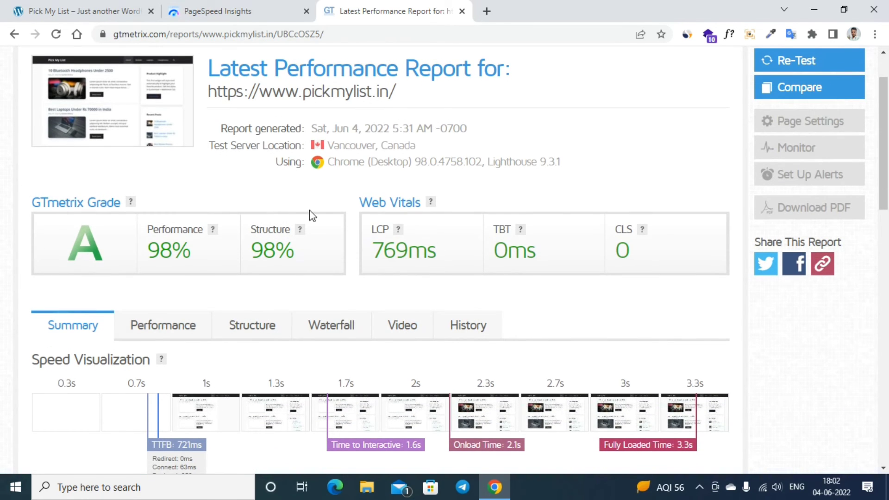
pyautogui.moveTo(884, 186)
pyautogui.mouseDown()
pyautogui.moveTo(886, 173)
pyautogui.moveTo(888, 292)
pyautogui.moveTo(873, 190)
pyautogui.mouseUp()
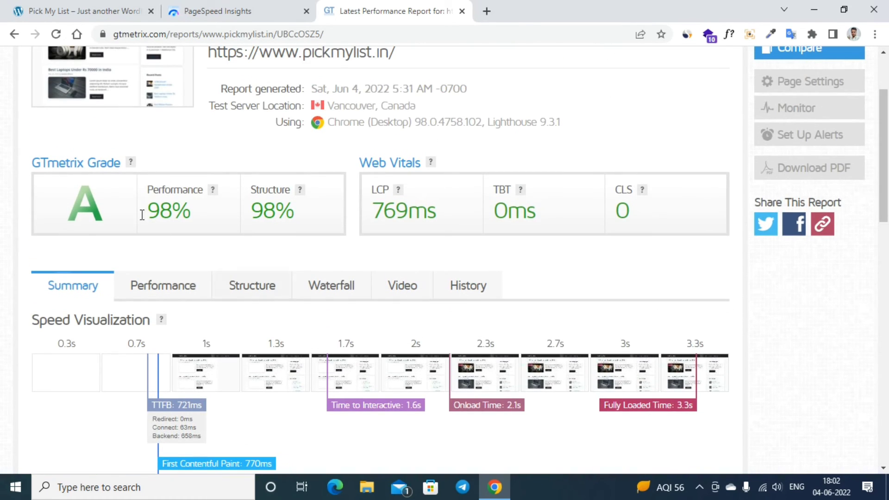
pyautogui.moveTo(375, 209); pyautogui.dragTo(438, 211)
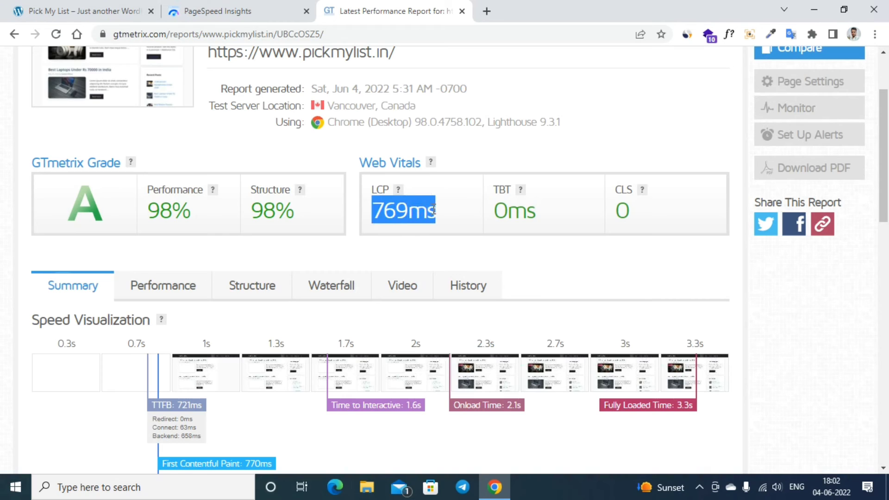
pyautogui.click(565, 149)
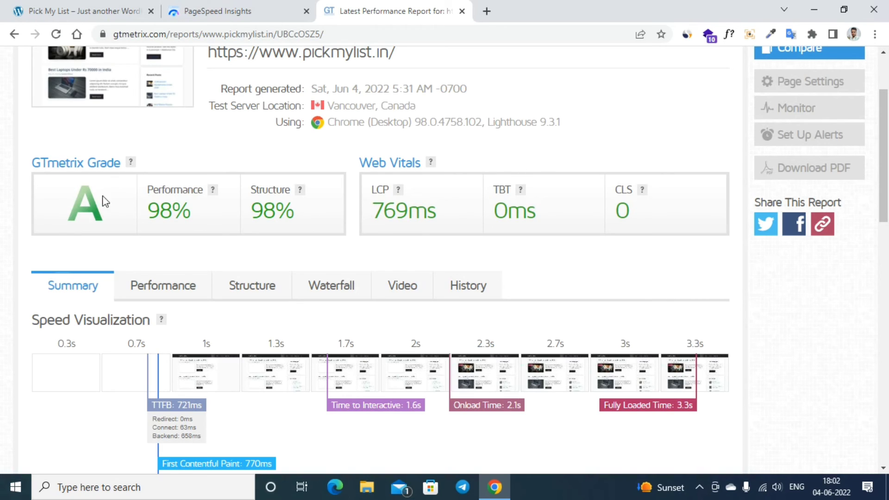
pyautogui.scroll(2, 254, 249)
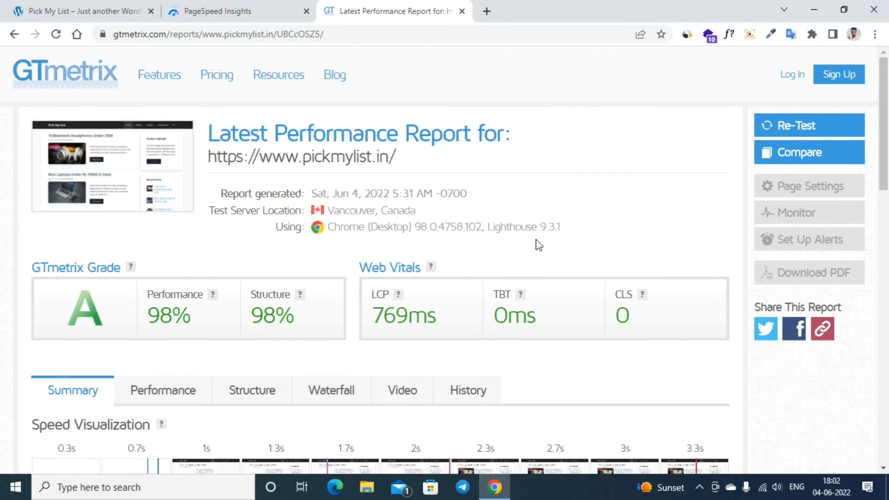
# - Return to the Pick My List site, open the Best Laptops Under Rs 70000 in India post and look through its content
pyautogui.click(37, 8)
pyautogui.scroll(-3, 336, 189)
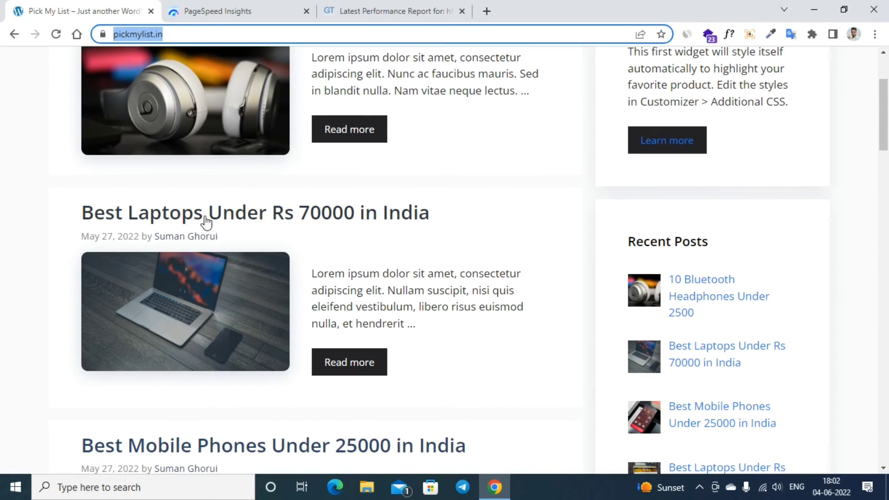
pyautogui.click(205, 215)
pyautogui.scroll(-10, 199, 213)
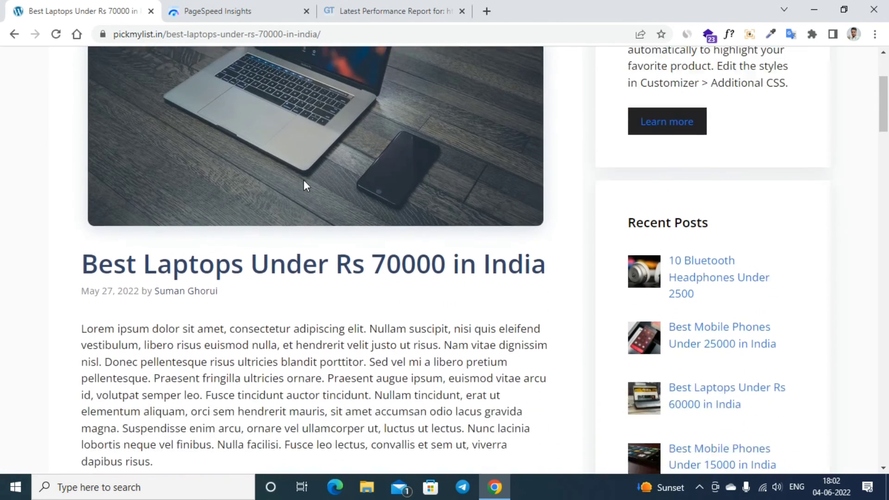
pyautogui.scroll(-20, 297, 222)
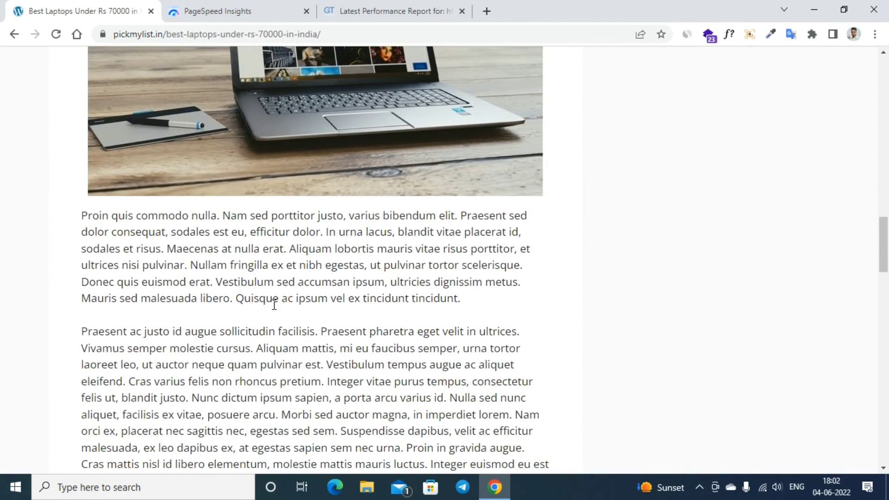
pyautogui.scroll(-6, 274, 304)
pyautogui.scroll(-8, 274, 304)
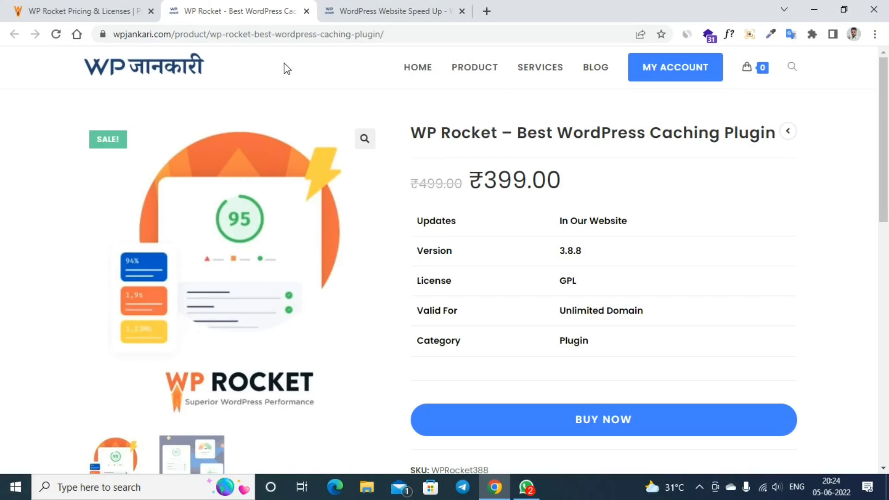
# - Highlight the sale price on the WP Rocket – Best WordPress Caching Plugin product page
pyautogui.moveTo(425, 150); pyautogui.dragTo(473, 183)
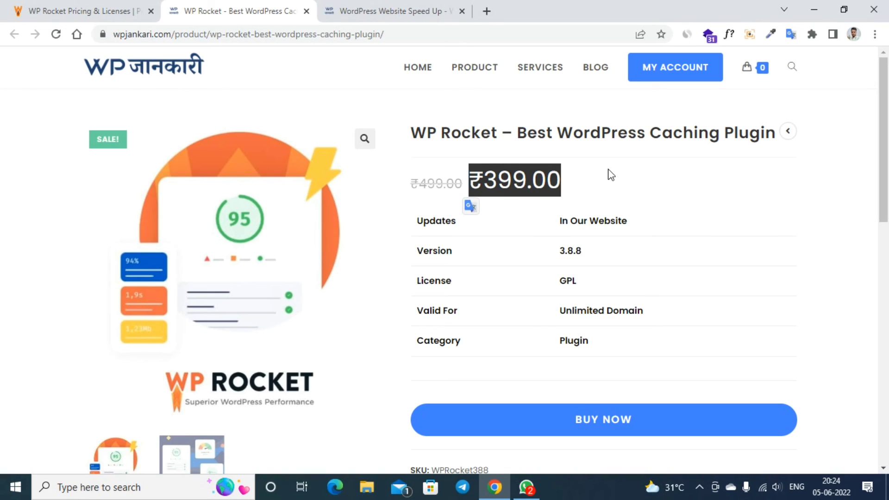